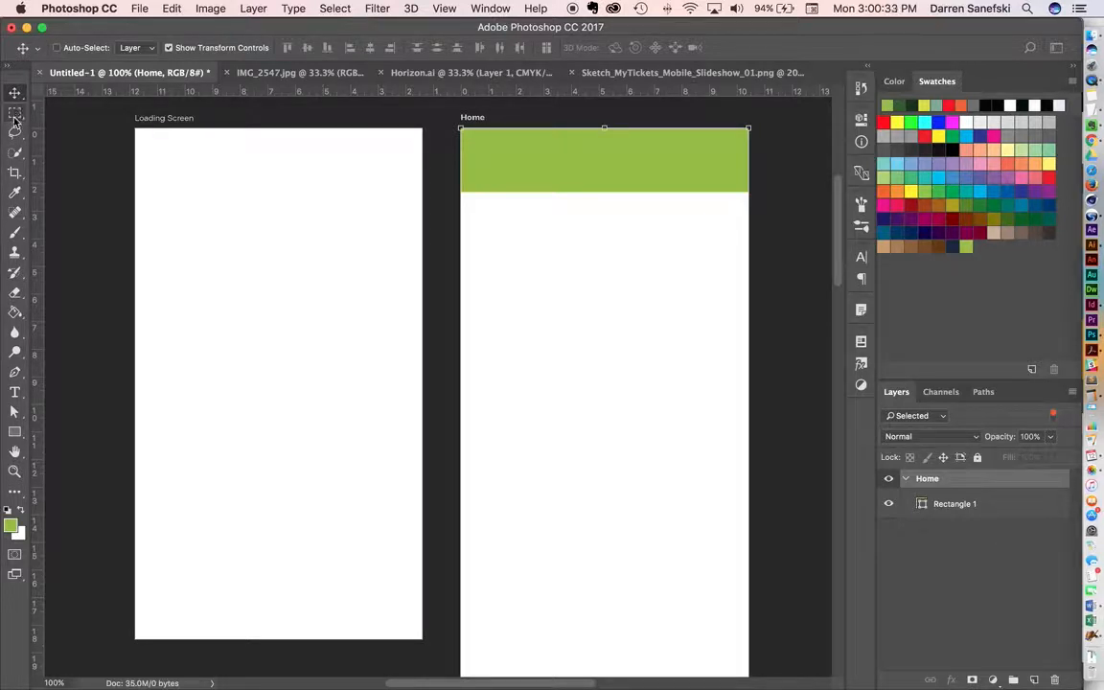
- Switch to the IMG_2547.jpg document and make a rectangular marquee selection centered around the white flower
click(973, 505)
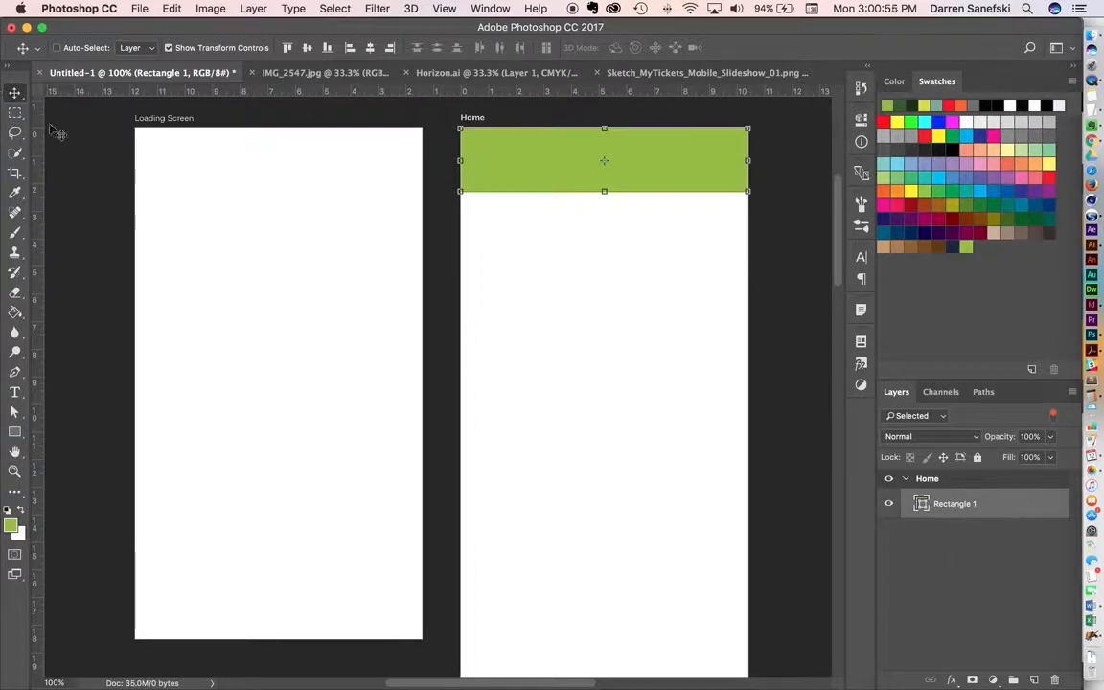
click(320, 75)
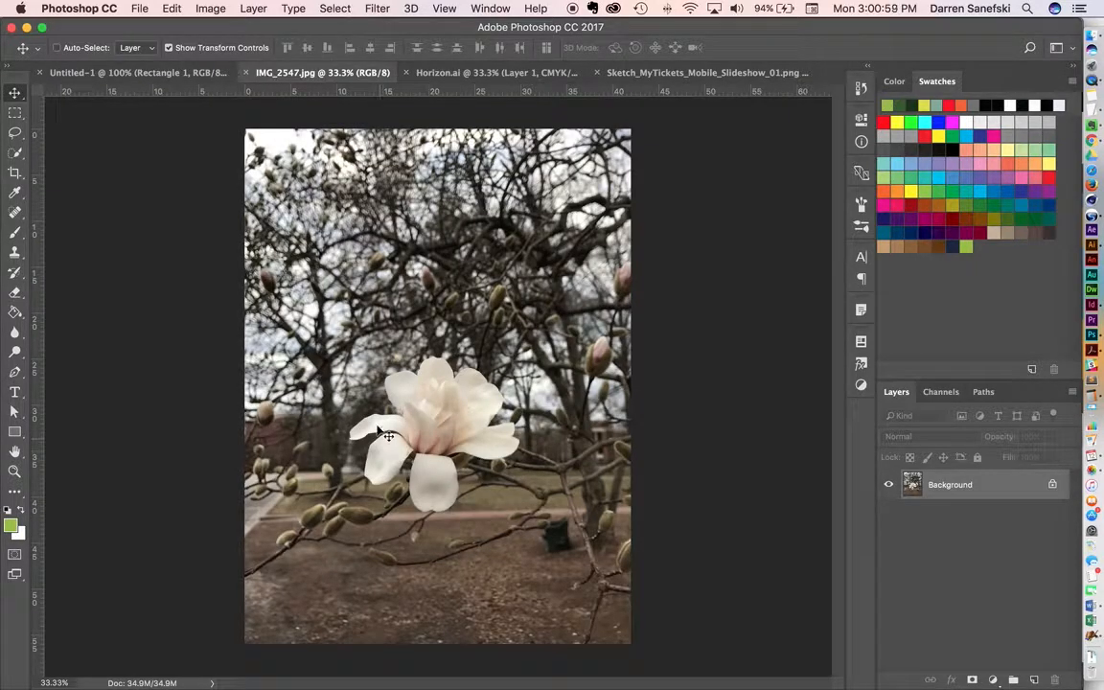
click(15, 115)
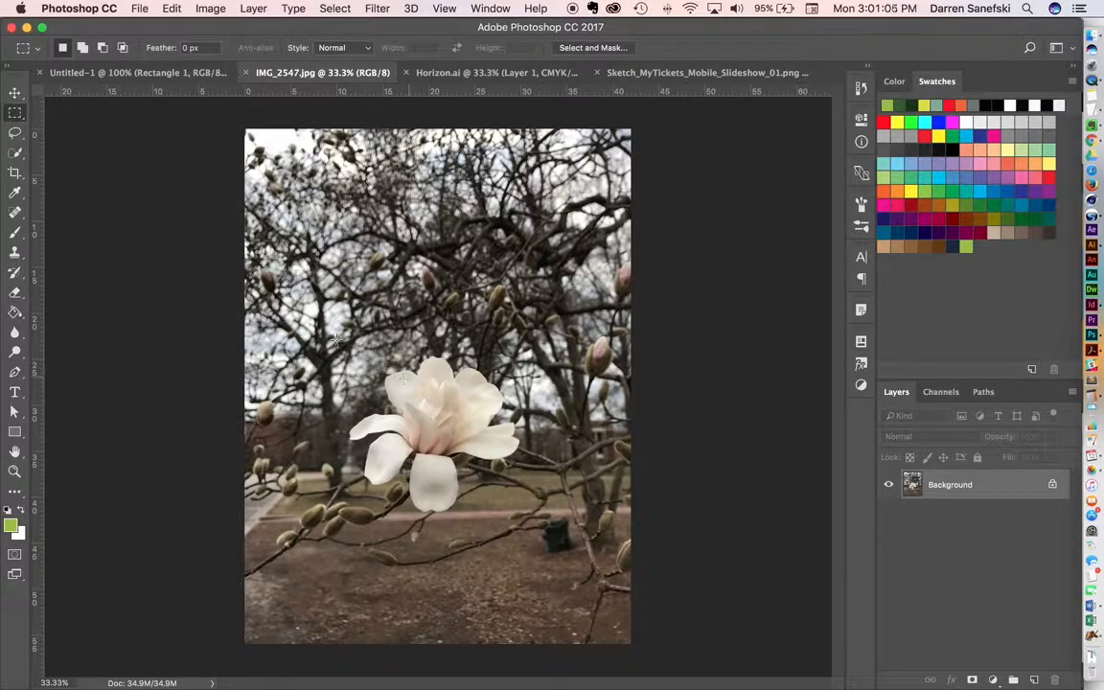
drag(338, 341, 547, 525)
mouse_move(468, 443)
mouse_down()
mouse_move(495, 319)
mouse_move(502, 434)
mouse_move(458, 458)
mouse_move(486, 448)
mouse_move(450, 428)
mouse_move(460, 447)
mouse_up()
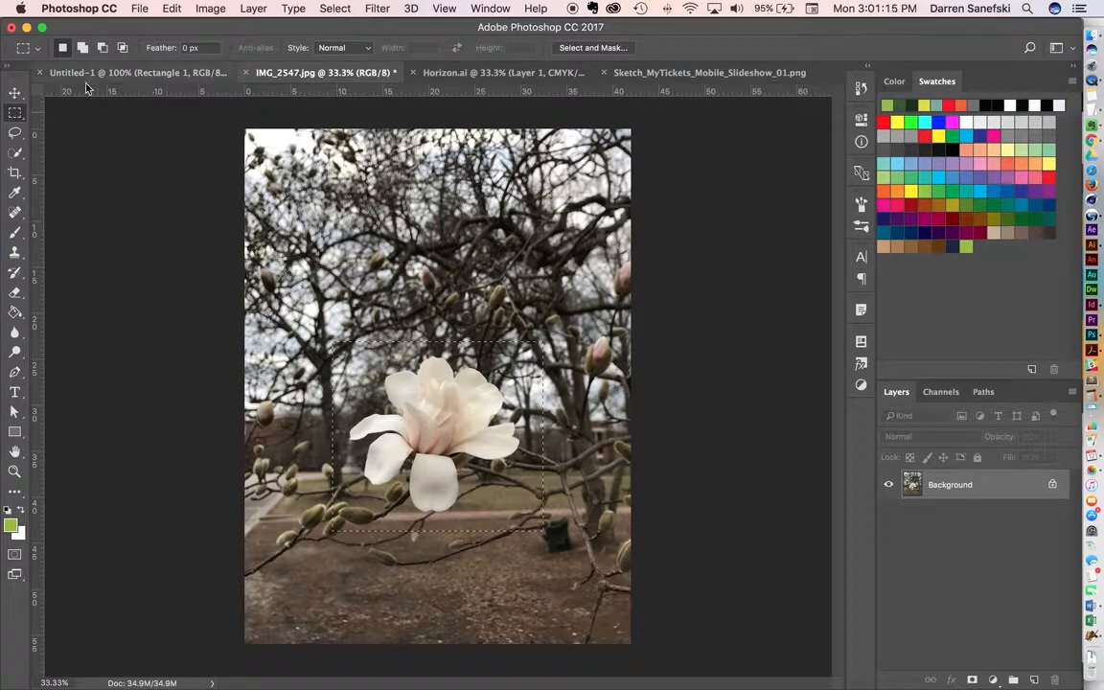
- Try moving the selected flower pixels within the photo, undo the move and clear the selection
click(14, 92)
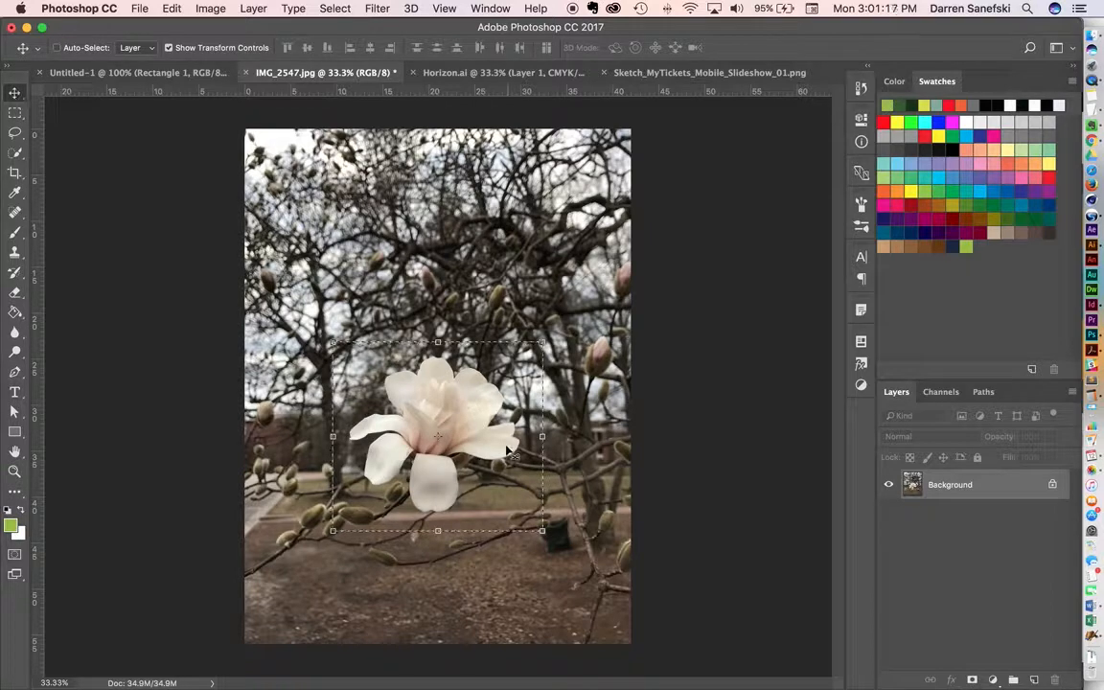
drag(508, 451, 553, 335)
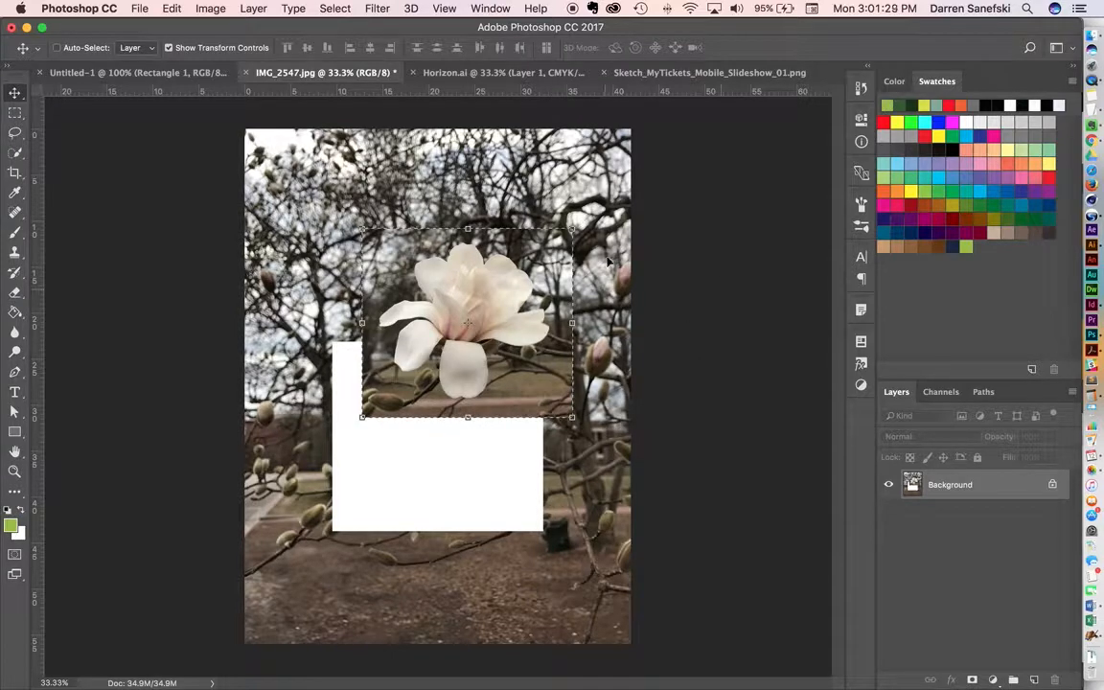
drag(541, 276, 538, 368)
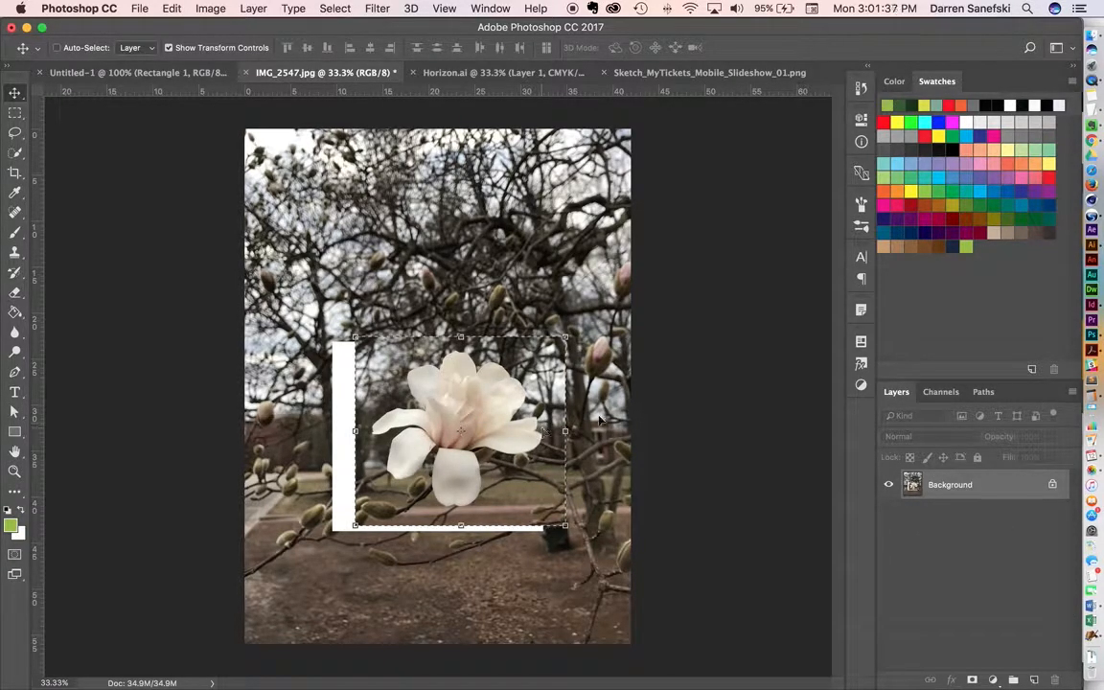
key(super+z)
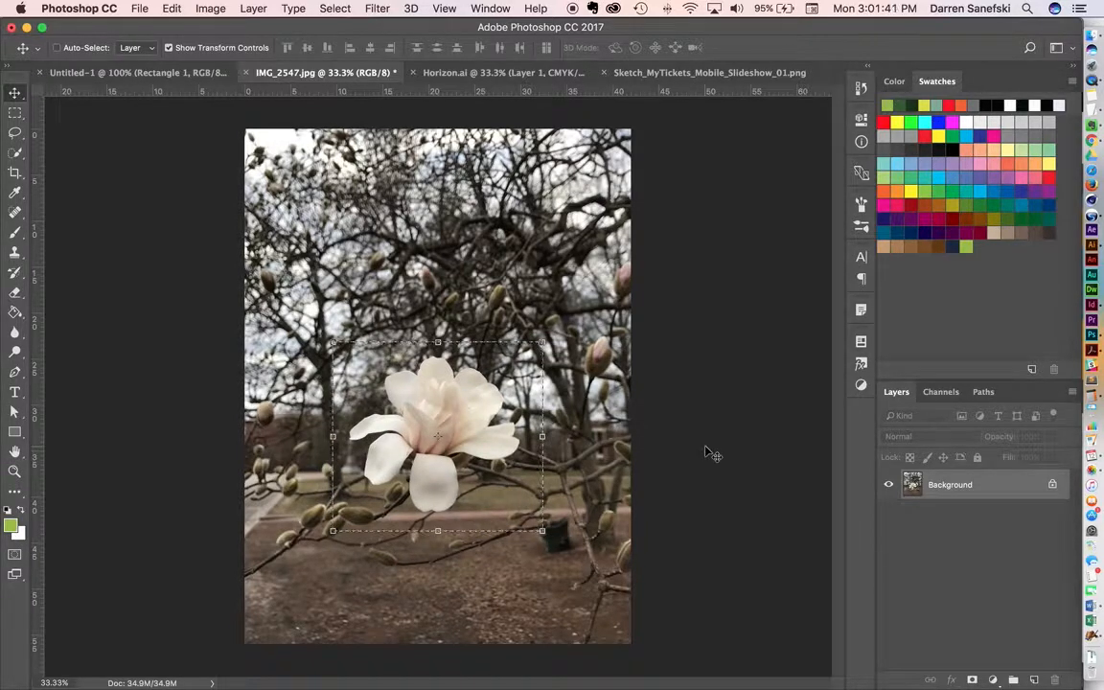
key(super+d)
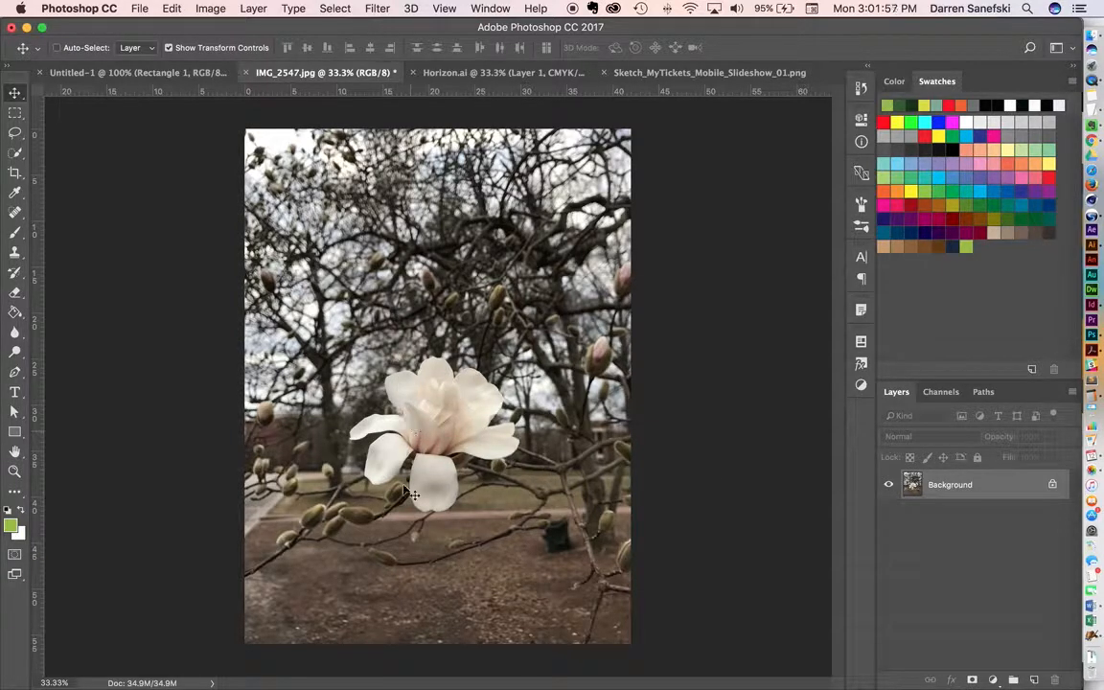
- Reselect the flower with a rectangular marquee, try moving its pixels upward and undo that move
click(15, 113)
drag(334, 343, 540, 529)
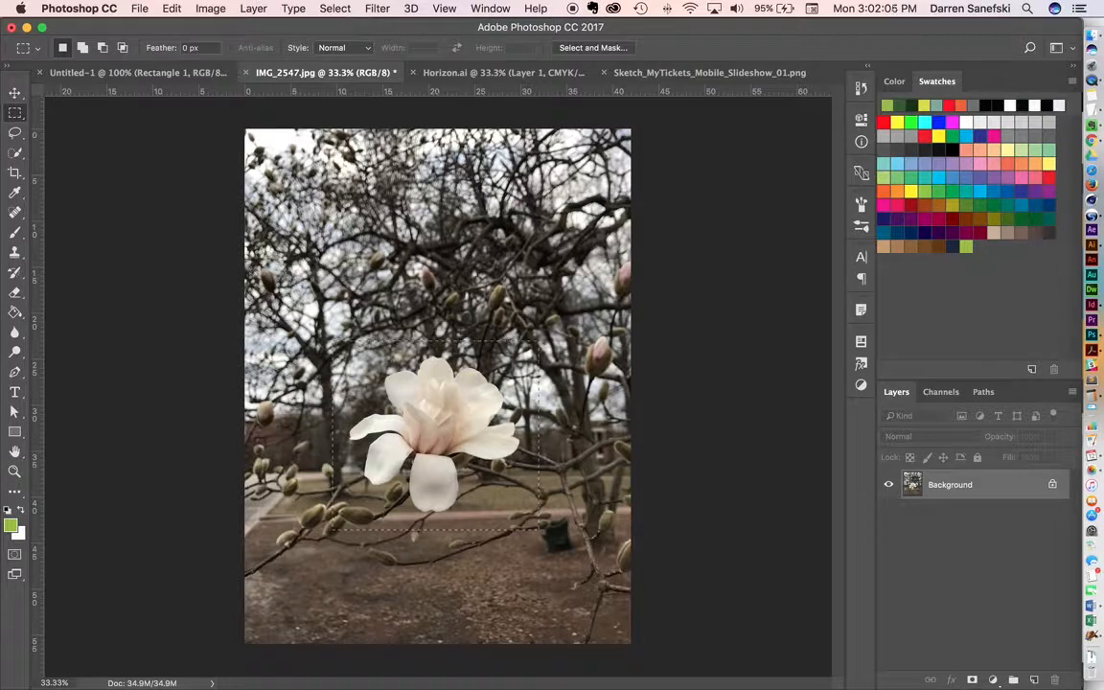
click(15, 92)
drag(433, 364, 415, 287)
key(super+z)
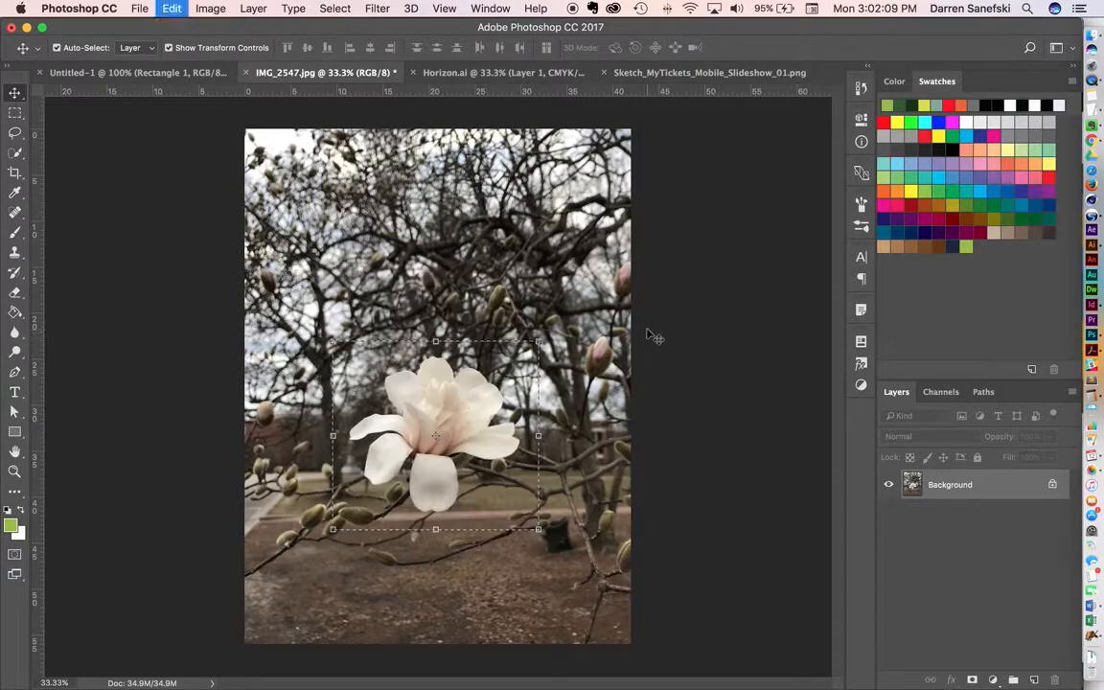
- Cut the selected flower area from the background and paste it back as a separate layer
click(141, 7)
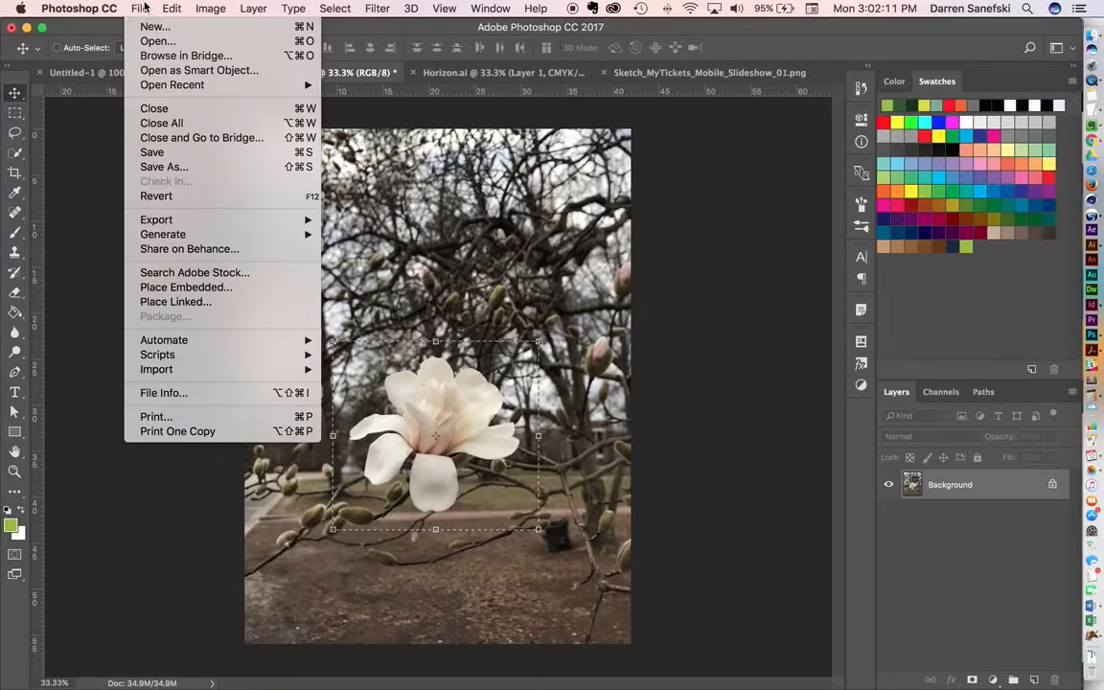
mouse_move(179, 7)
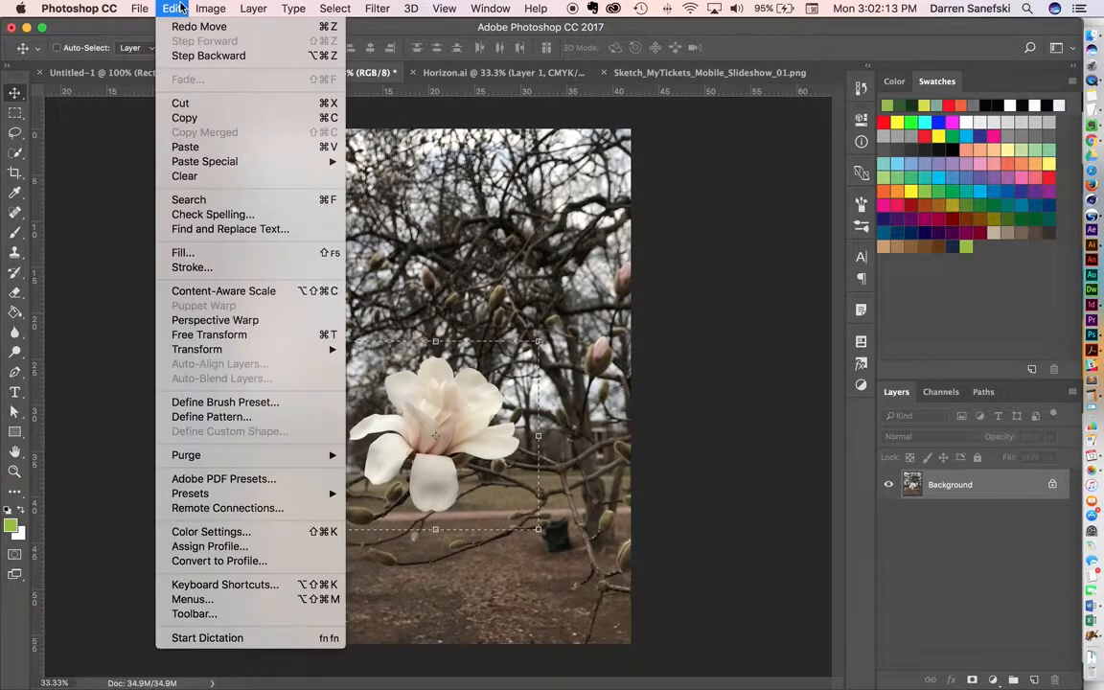
click(215, 107)
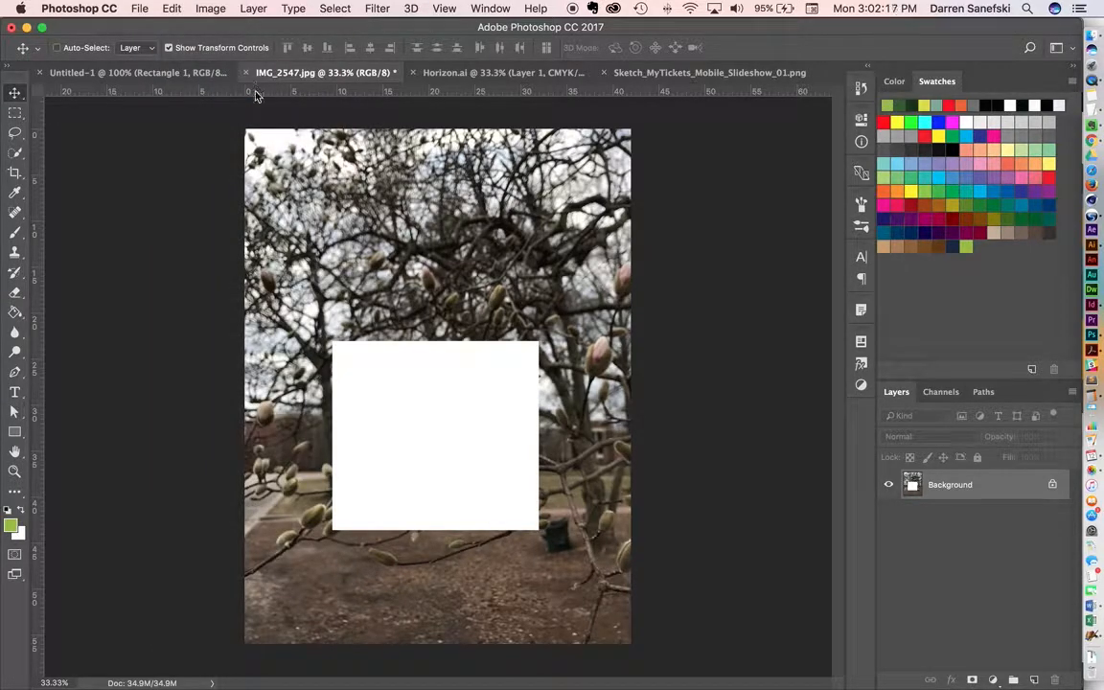
click(166, 8)
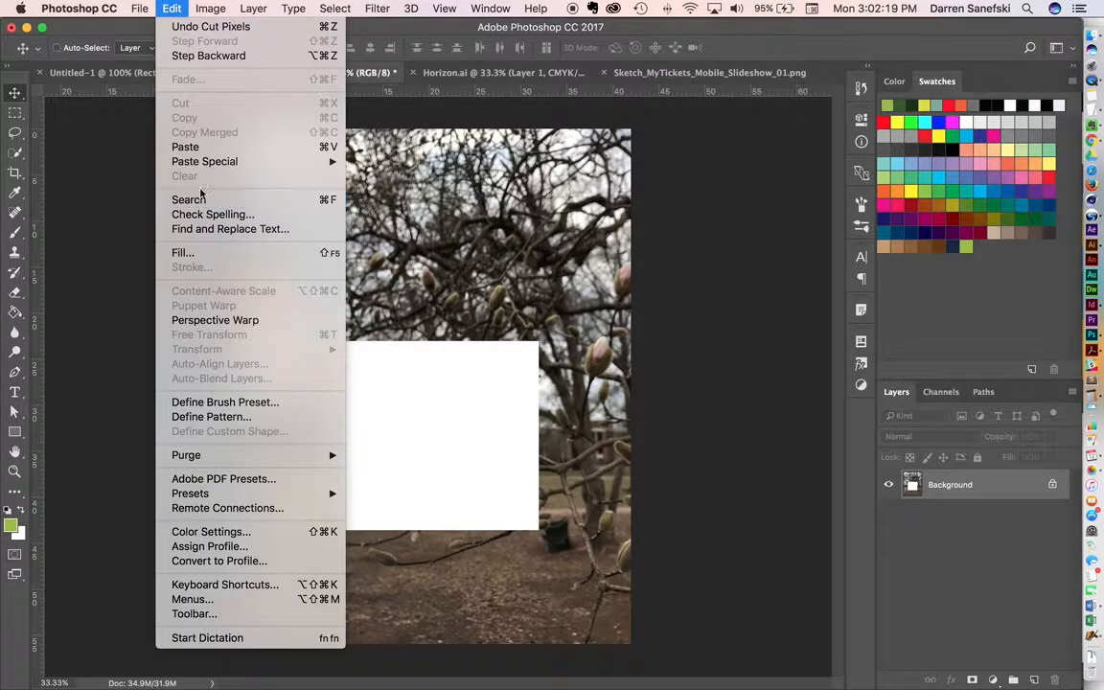
click(200, 148)
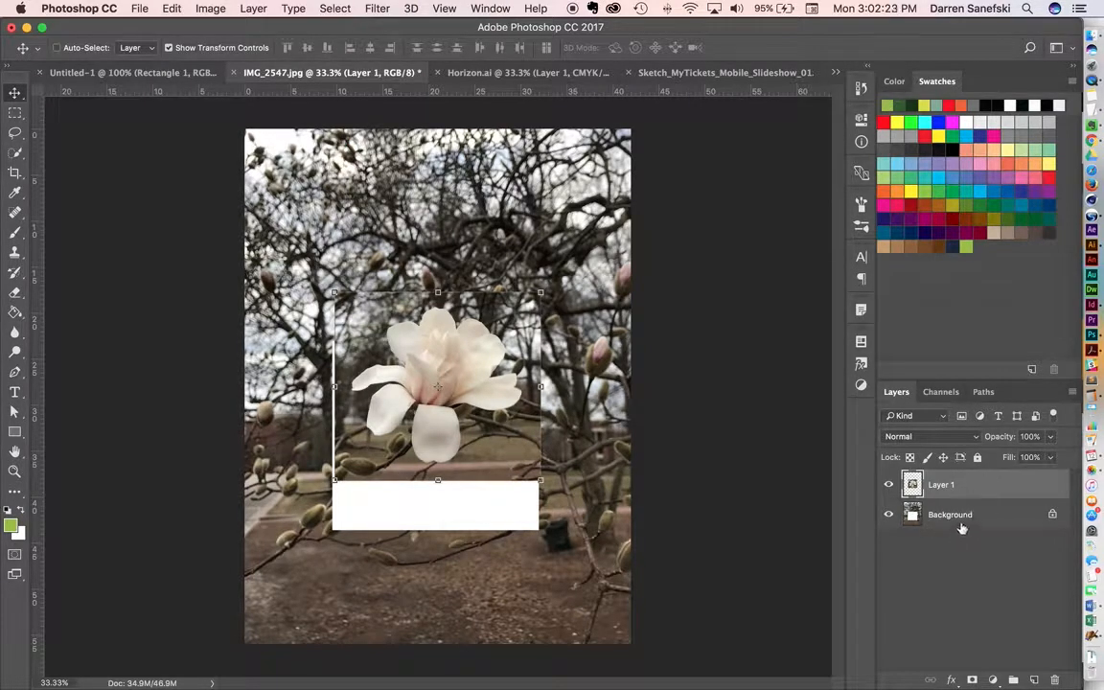
- Move the pasted flower layer down and to the right, and toggle its visibility off and on
drag(511, 391, 553, 464)
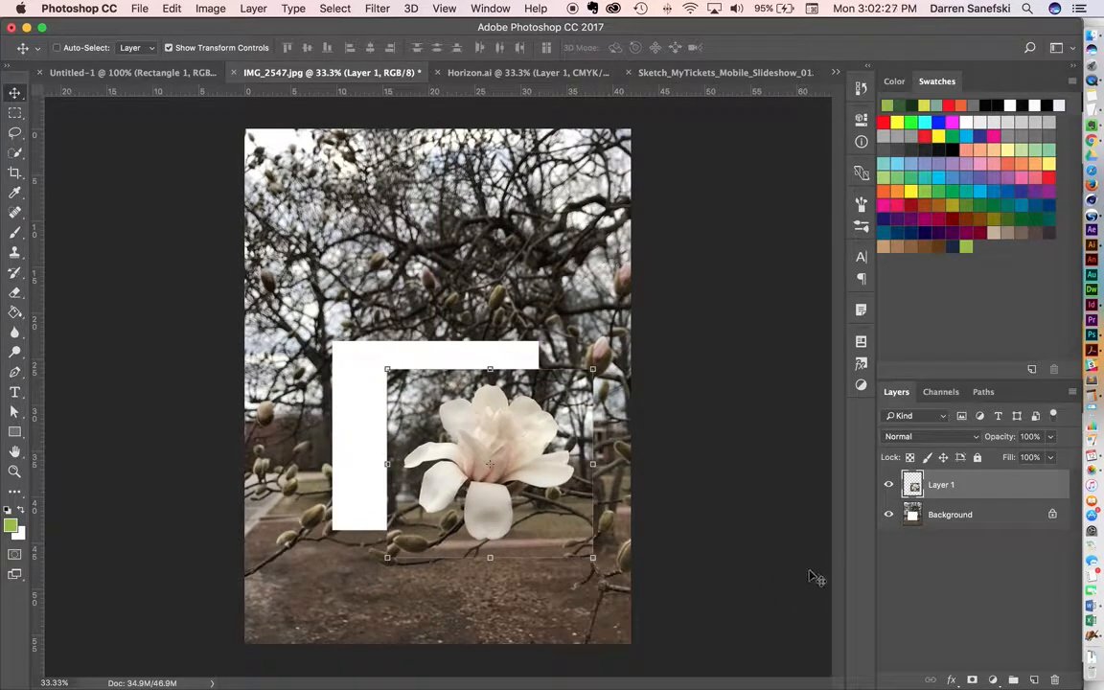
click(888, 486)
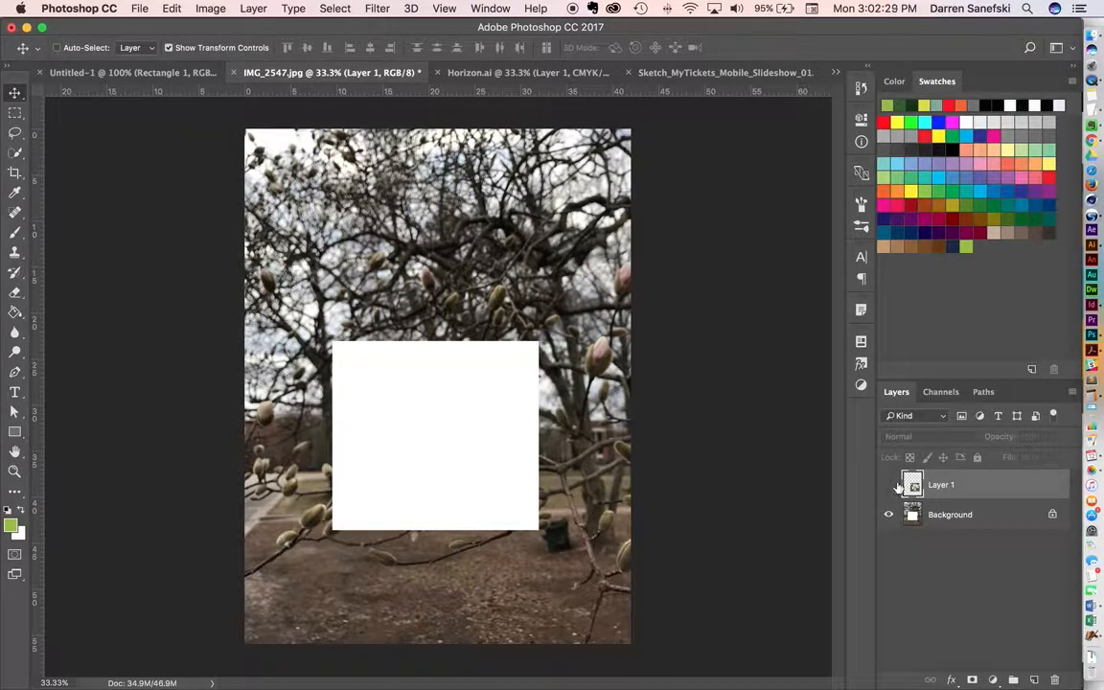
click(889, 486)
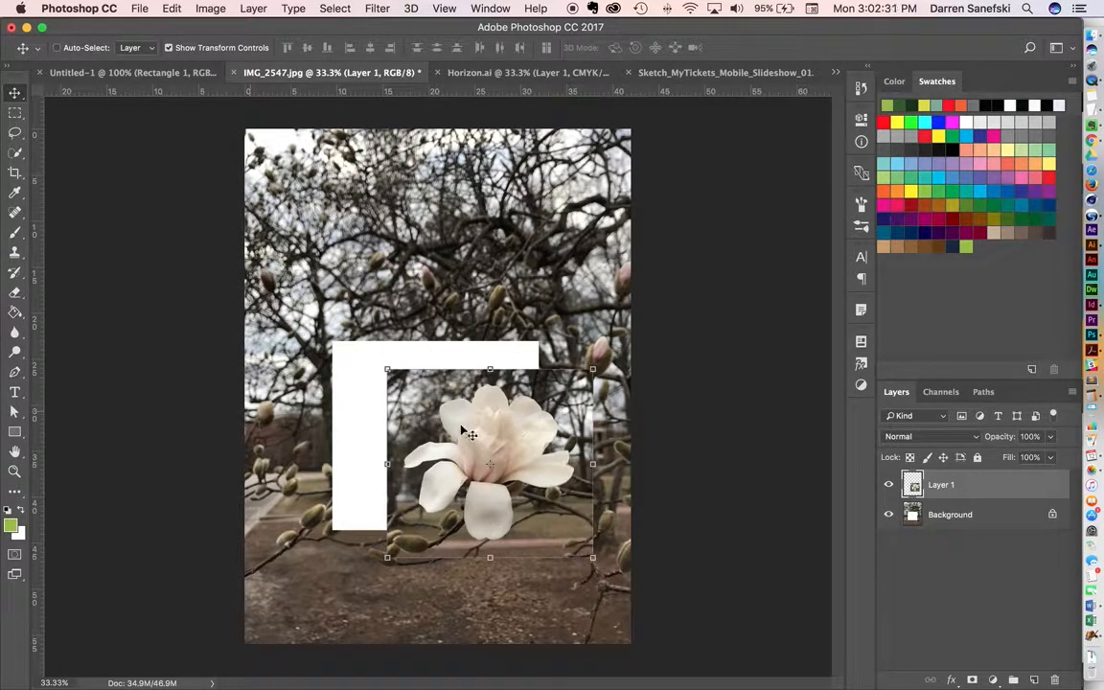
- Move the flower layer back over the white hole, nudging it left and up until it covers the gap
drag(461, 428, 407, 403)
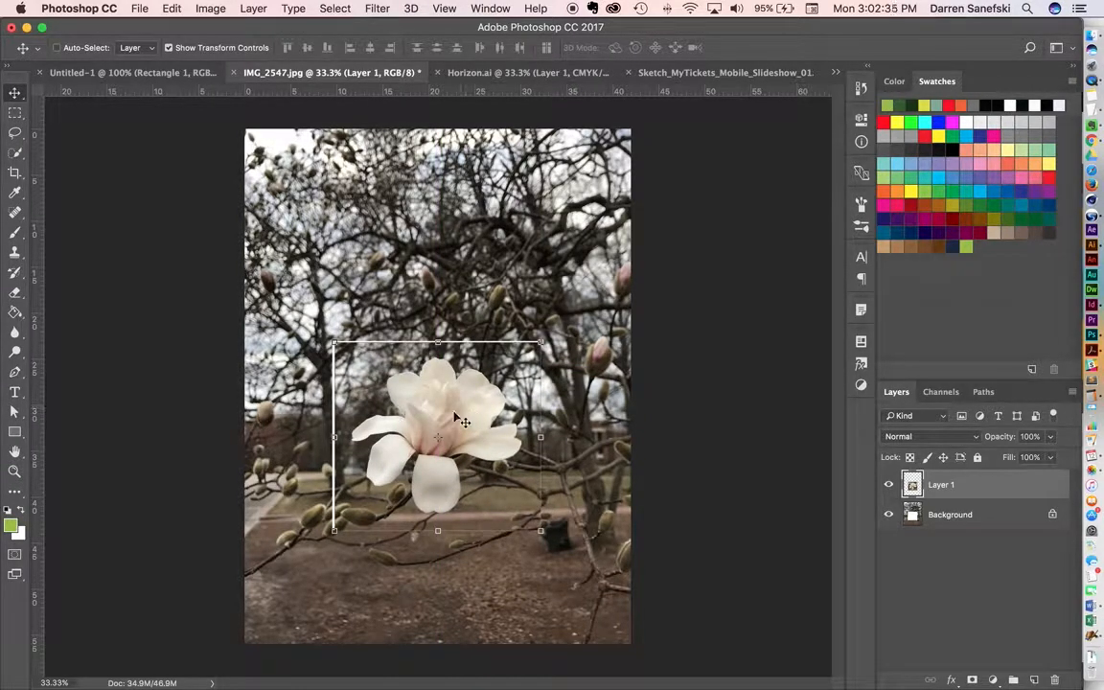
key(Left)
key(Left)
key(Left)
key(Left)
key(Left)
key(Left)
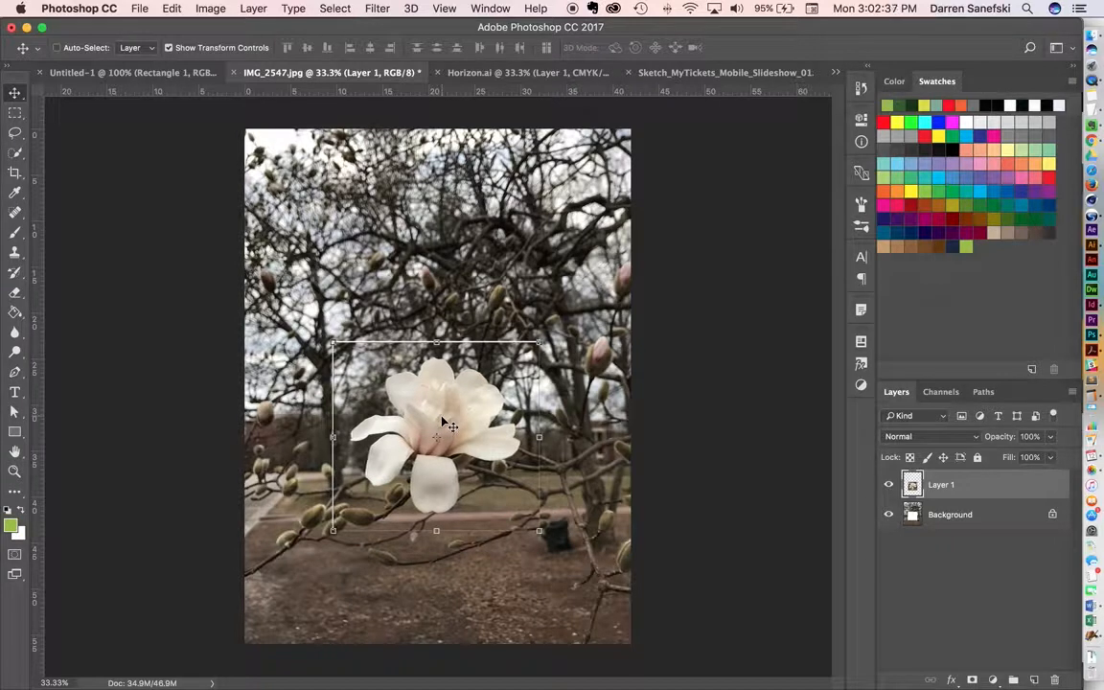
key(Up)
key(Up)
key(Up)
key(Up)
key(Up)
key(Up)
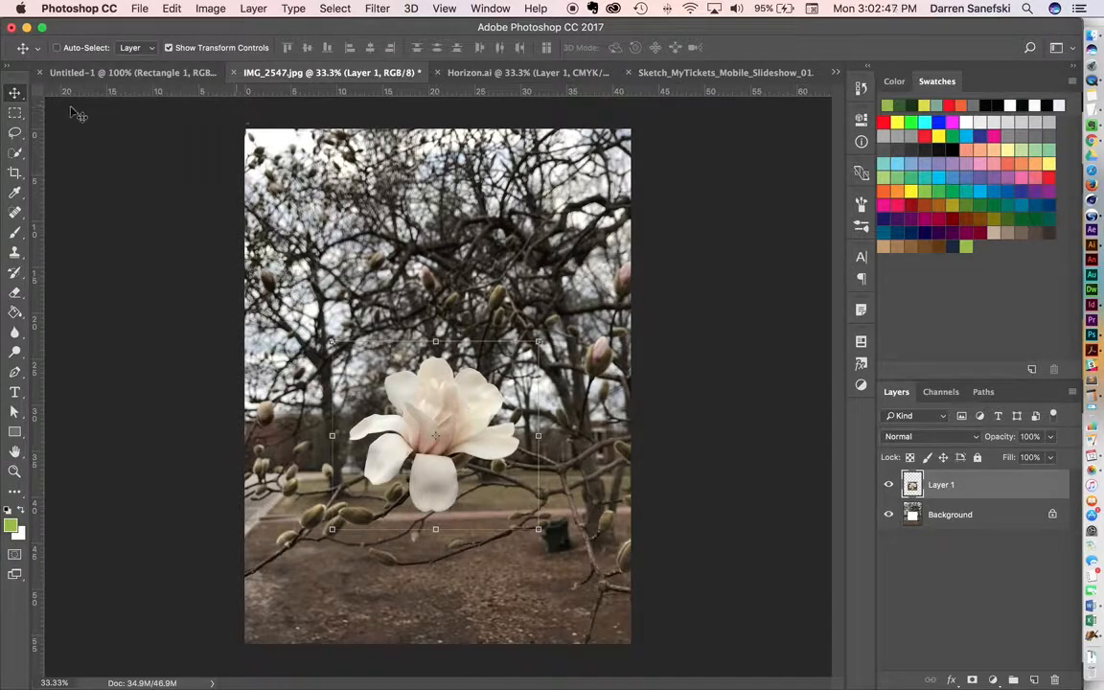
- Choose the Elliptical Marquee tool and try stepping backward through the recent edits
click(9, 114)
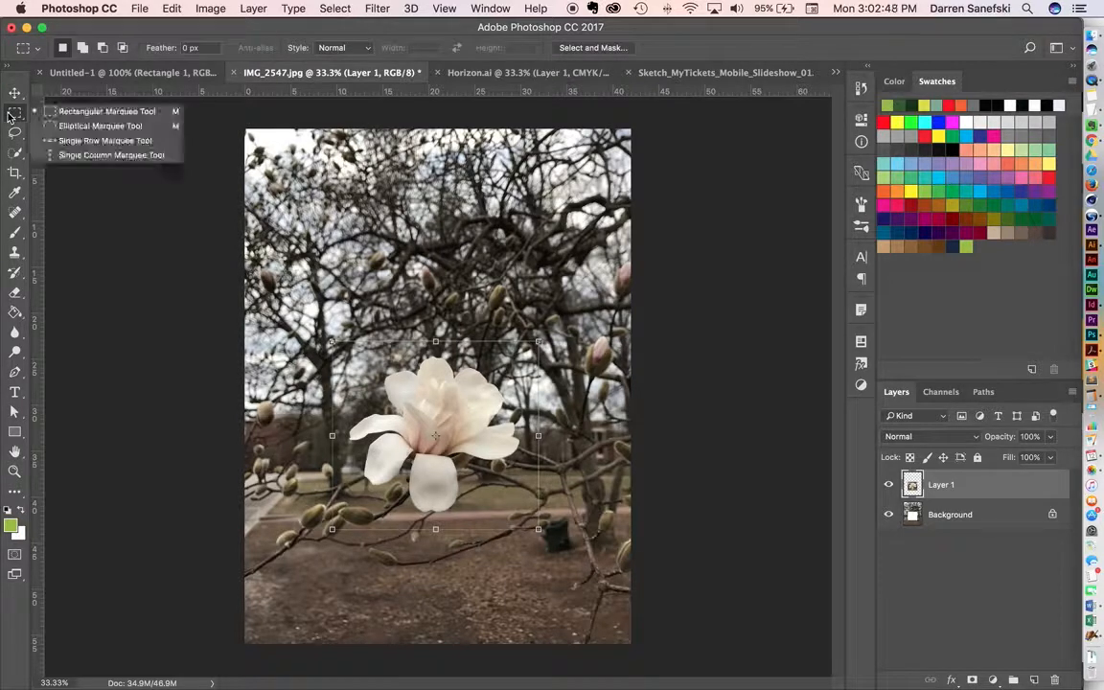
click(84, 125)
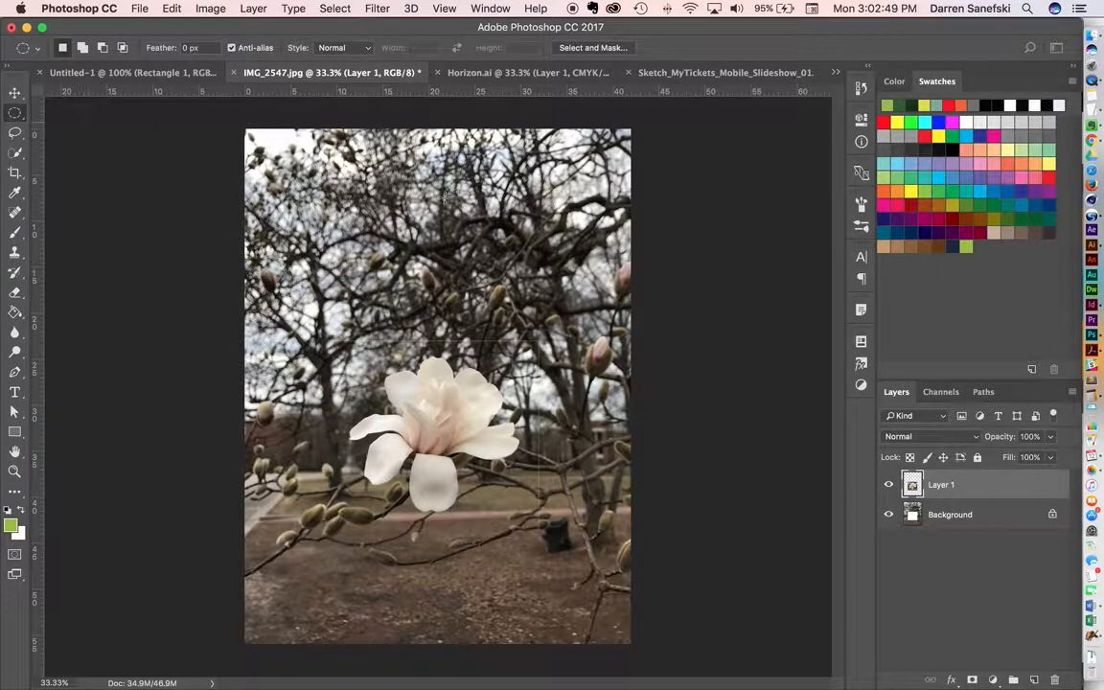
click(941, 510)
key(super+alt+z)
key(super+alt+z)
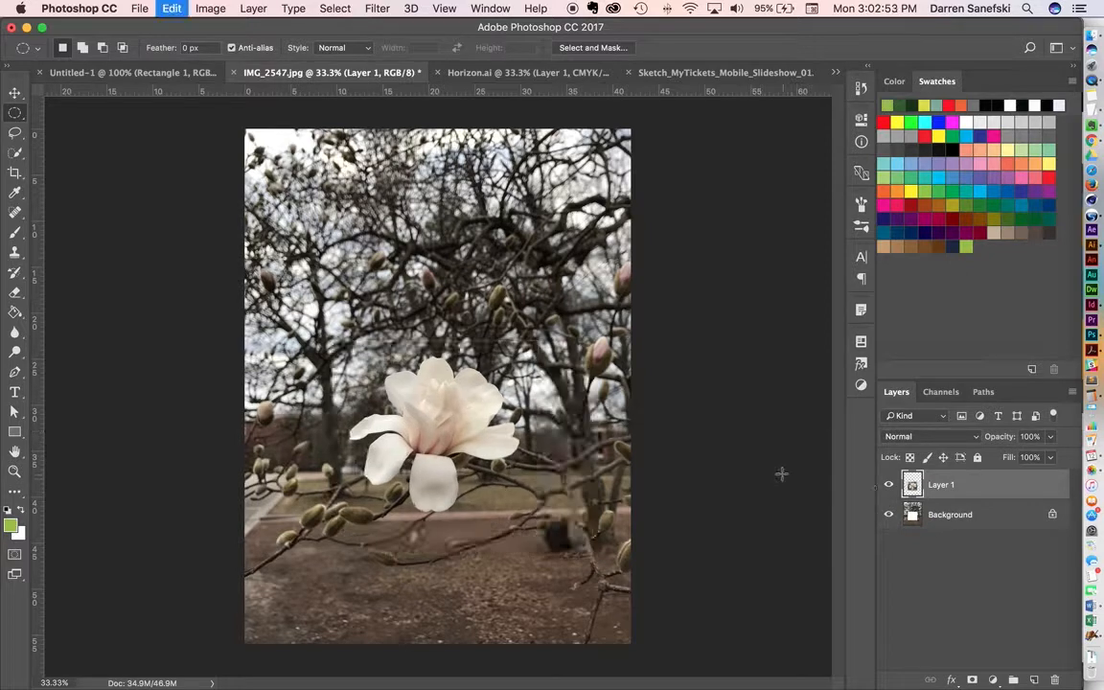
key(super+alt+z)
key(super+alt+z)
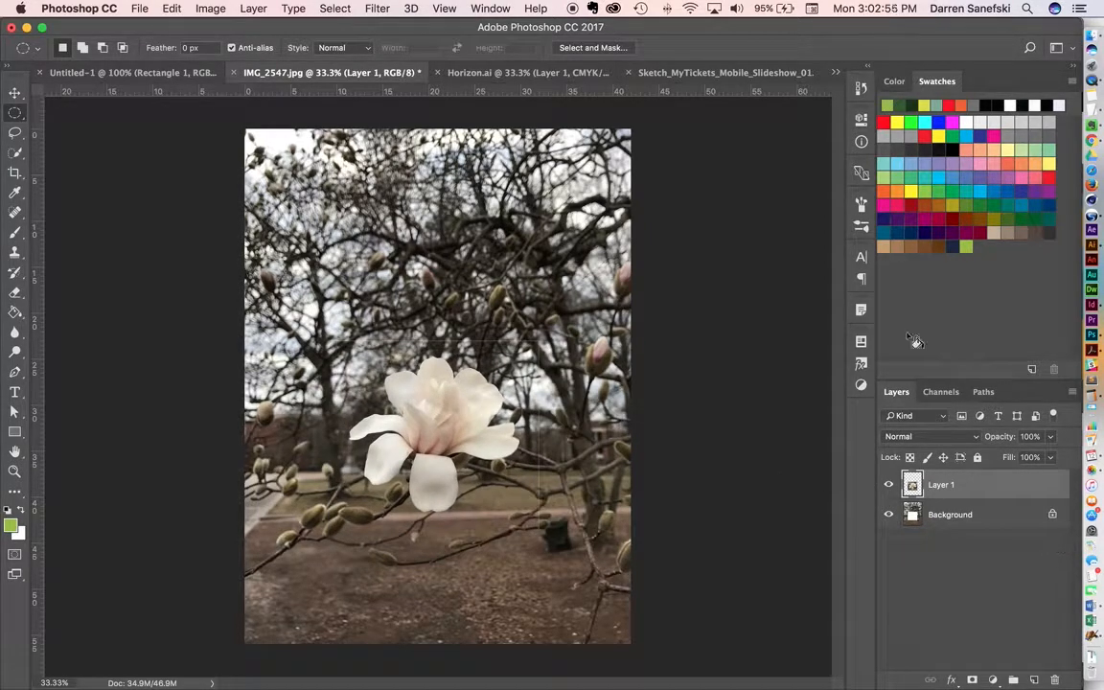
key(super+alt+z)
key(super+alt+z)
key(super+alt+z)
key(super+alt+z)
- Revert the photo through its history to the second Rectangular Marquee state, before the cut, and clear the selection
click(862, 89)
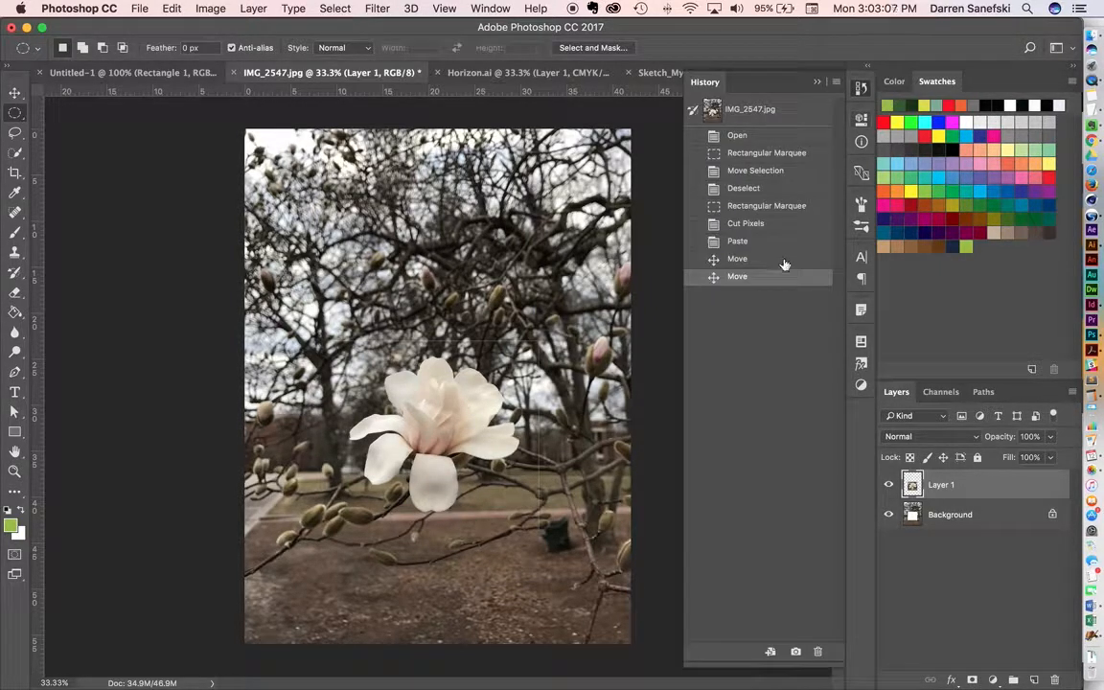
click(758, 240)
click(757, 224)
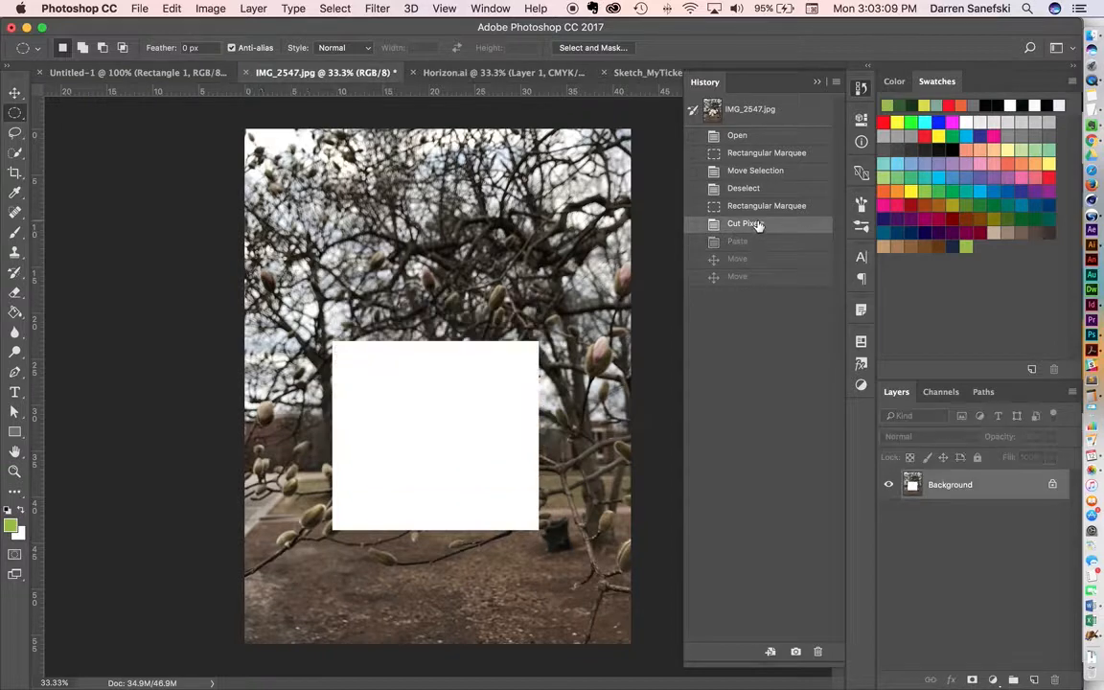
click(758, 207)
click(756, 189)
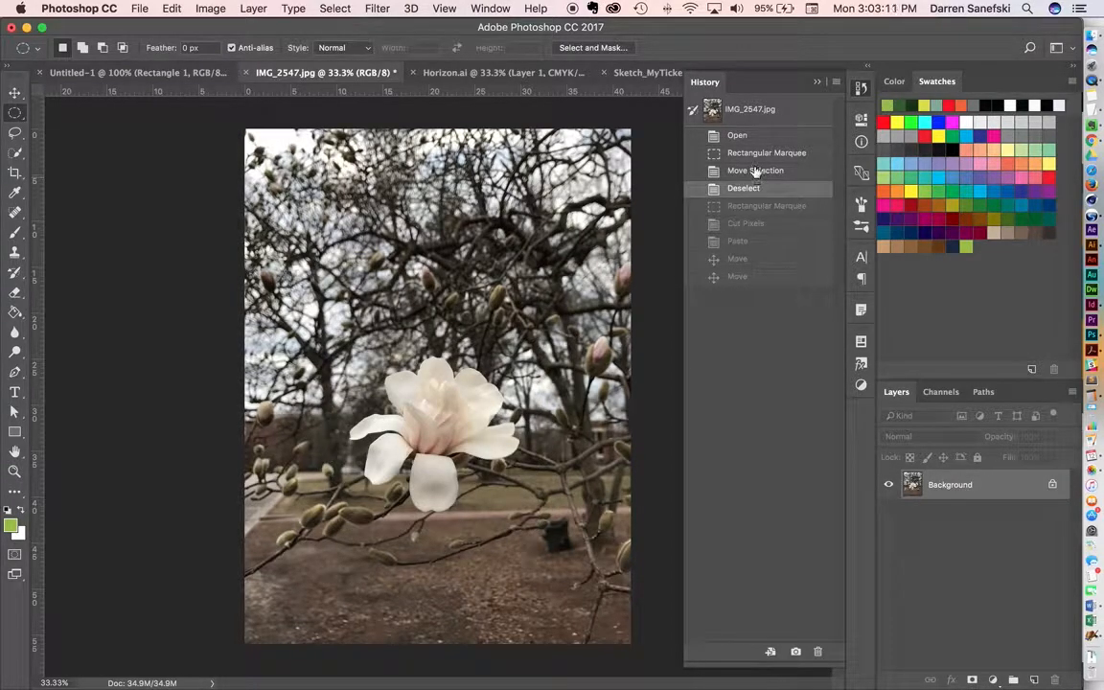
click(753, 173)
click(752, 188)
click(753, 206)
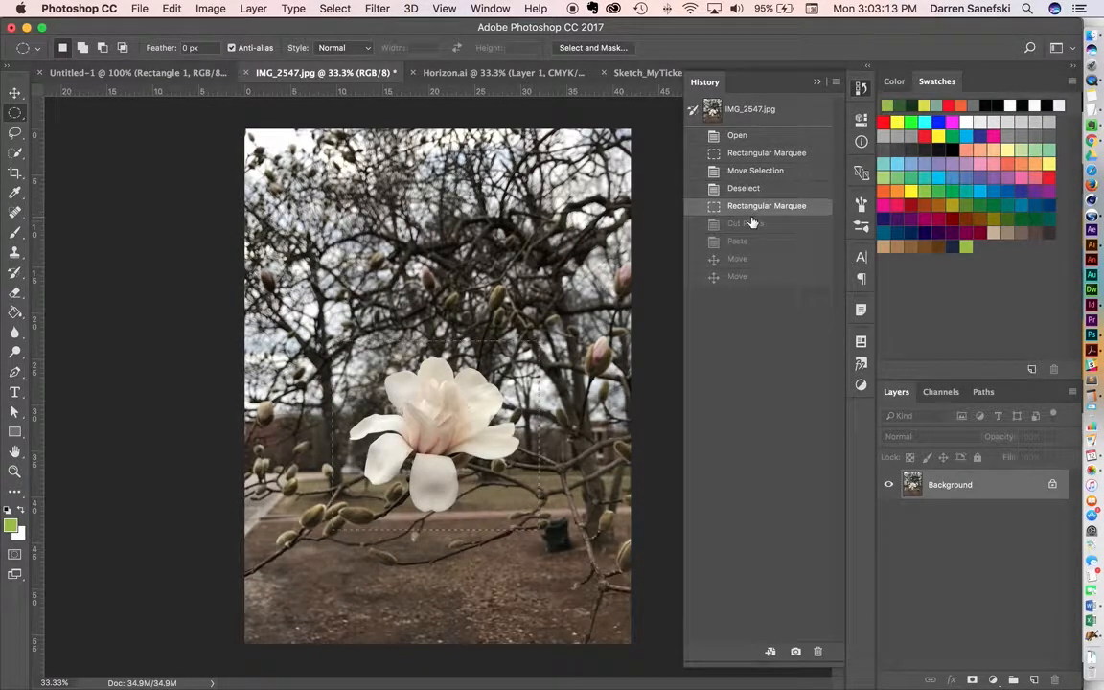
click(753, 222)
click(756, 206)
click(74, 115)
- Draw a roughly circular Elliptical Marquee selection around the white flower
click(13, 118)
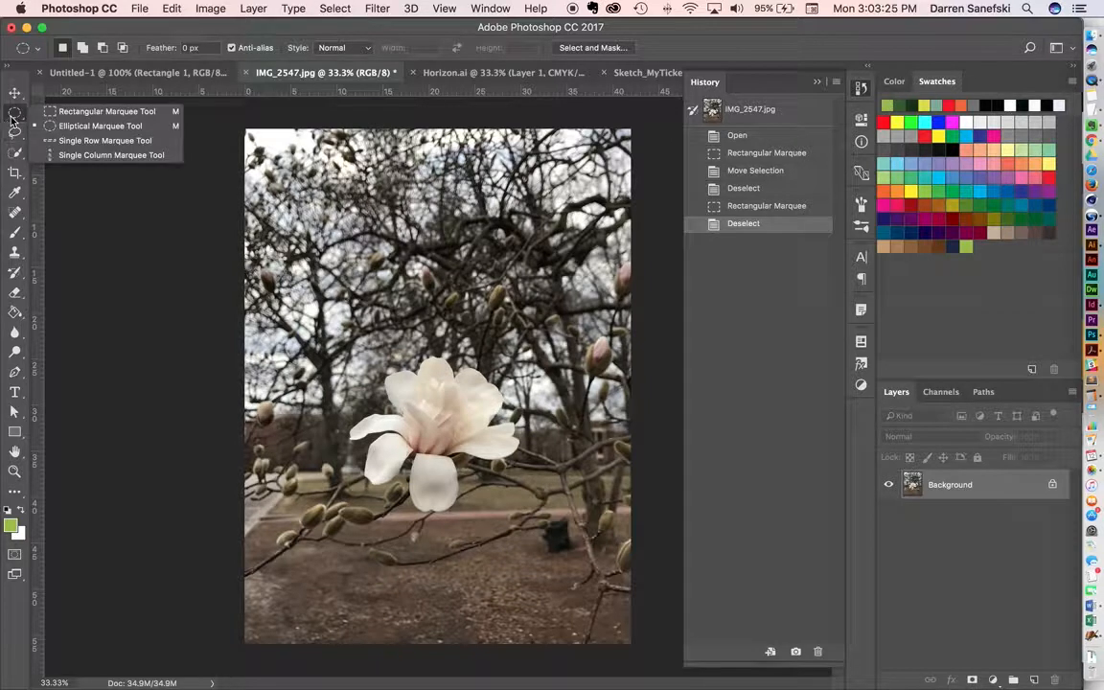
click(100, 126)
drag(331, 326, 537, 536)
- Try moving the elliptical selection's pixels up and to the right, and revert the move
key(v)
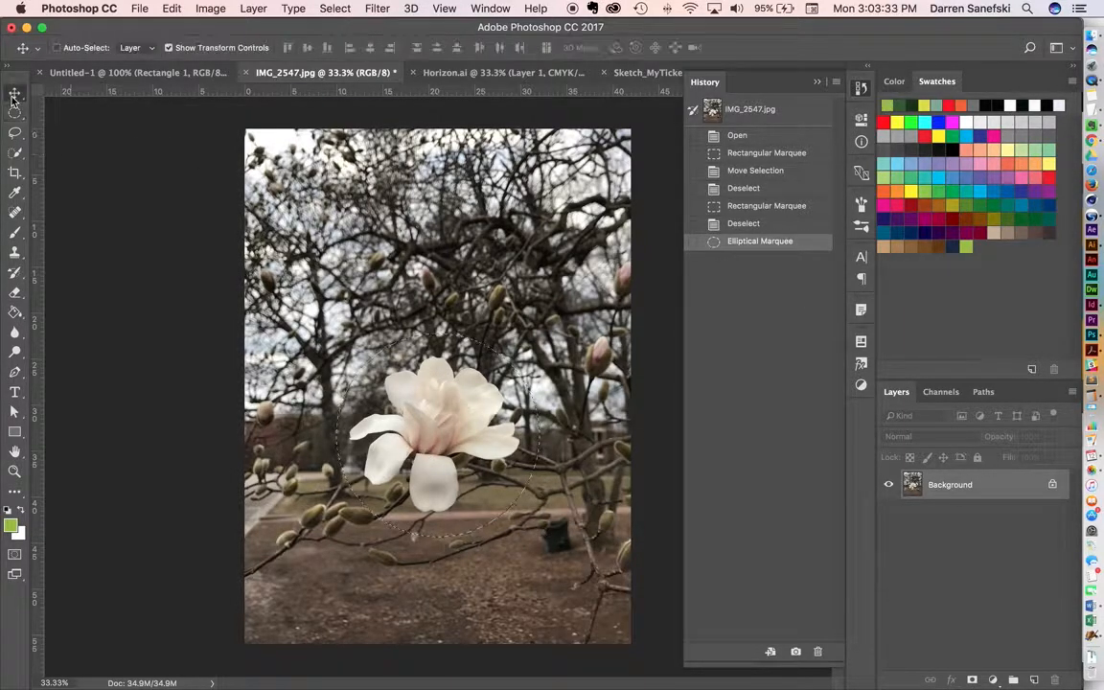
drag(478, 467, 523, 308)
key(Escape)
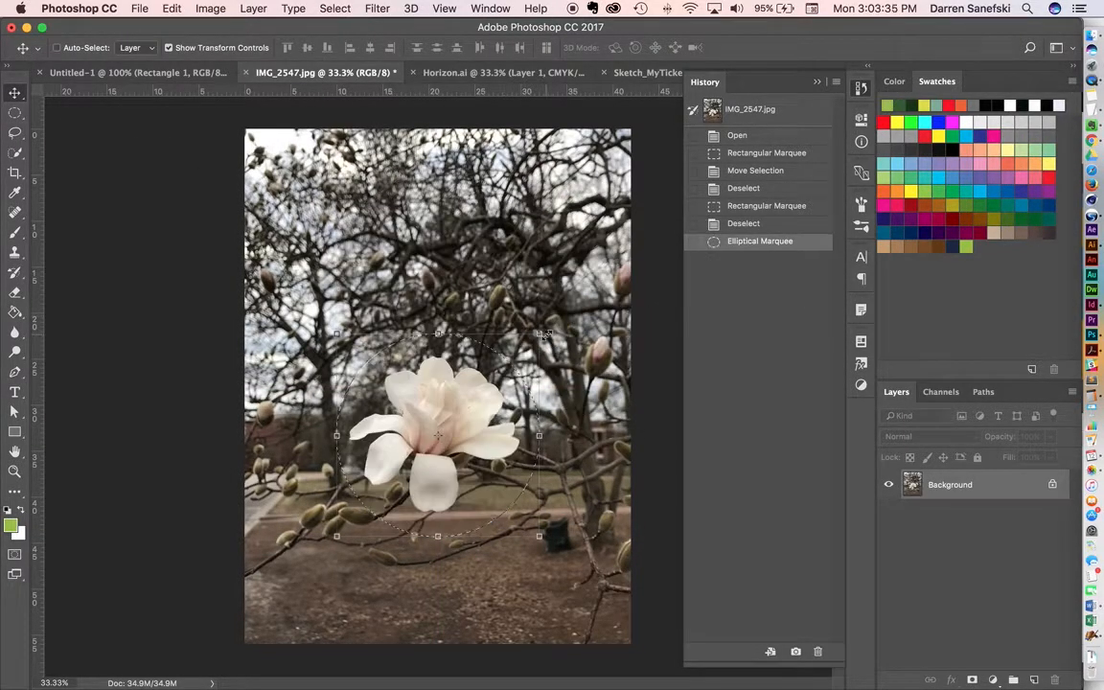
- Choose the Single Column Marquee tool, switch to the freehand Lasso tool, and clear the elliptical selection
click(14, 132)
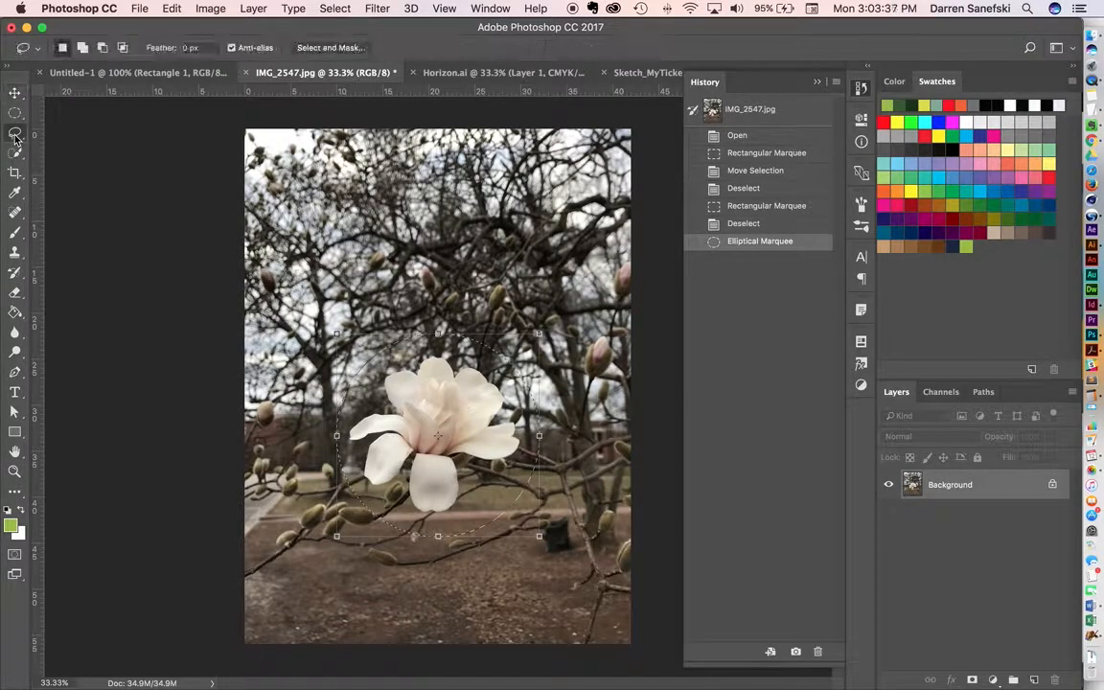
click(14, 112)
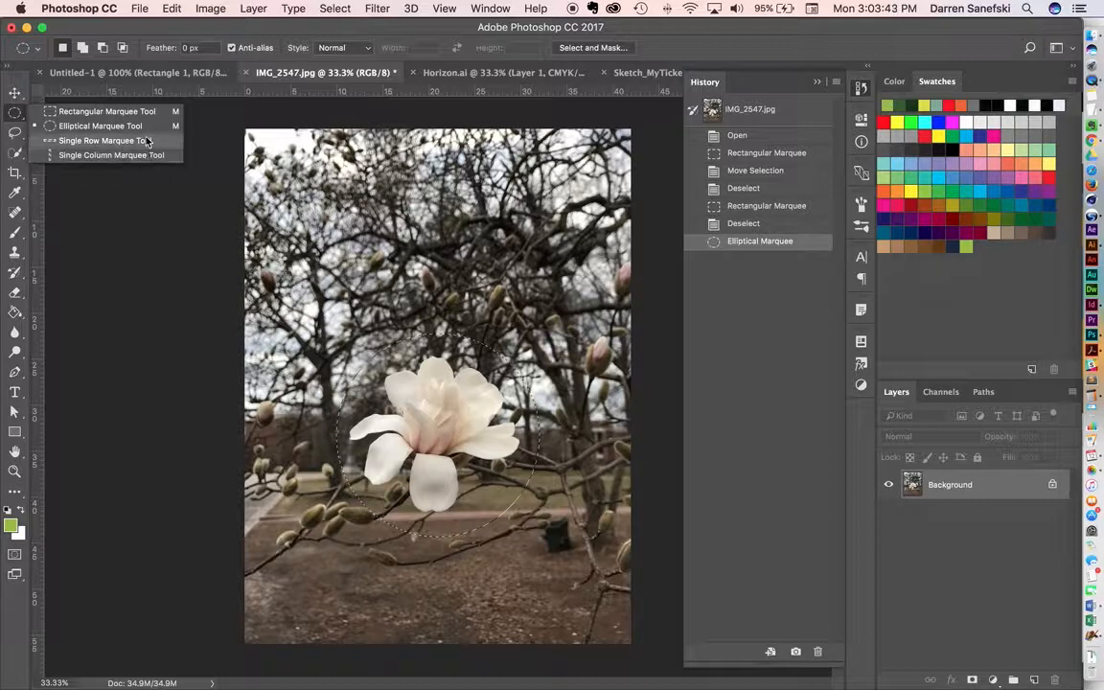
click(145, 154)
click(19, 134)
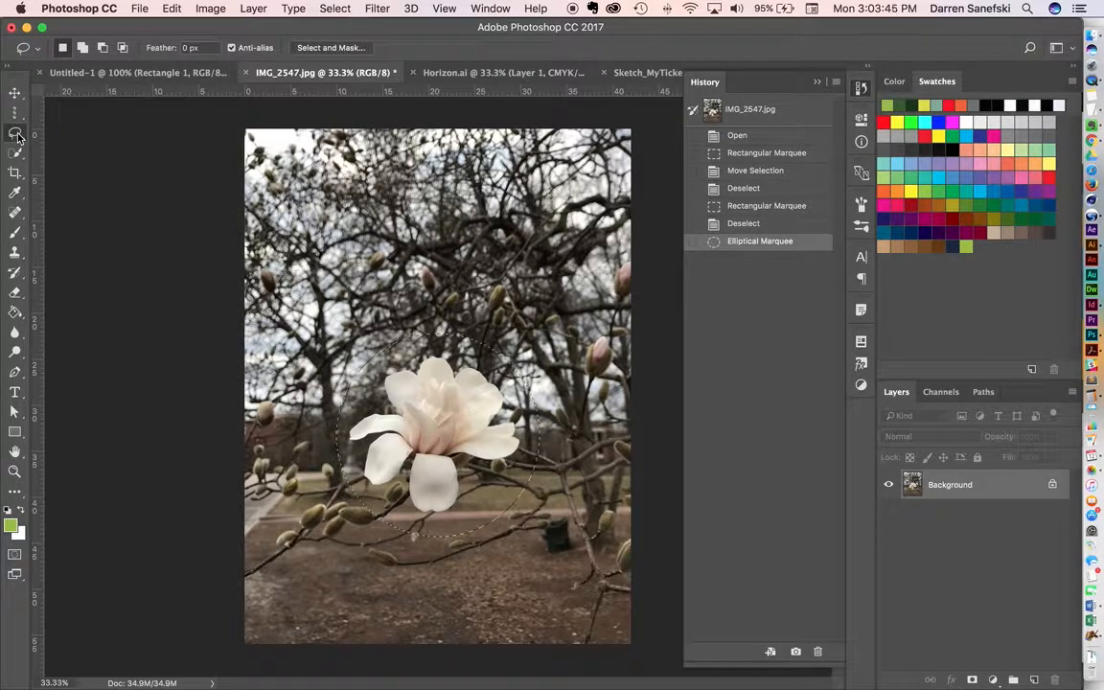
click(53, 135)
key(super+d)
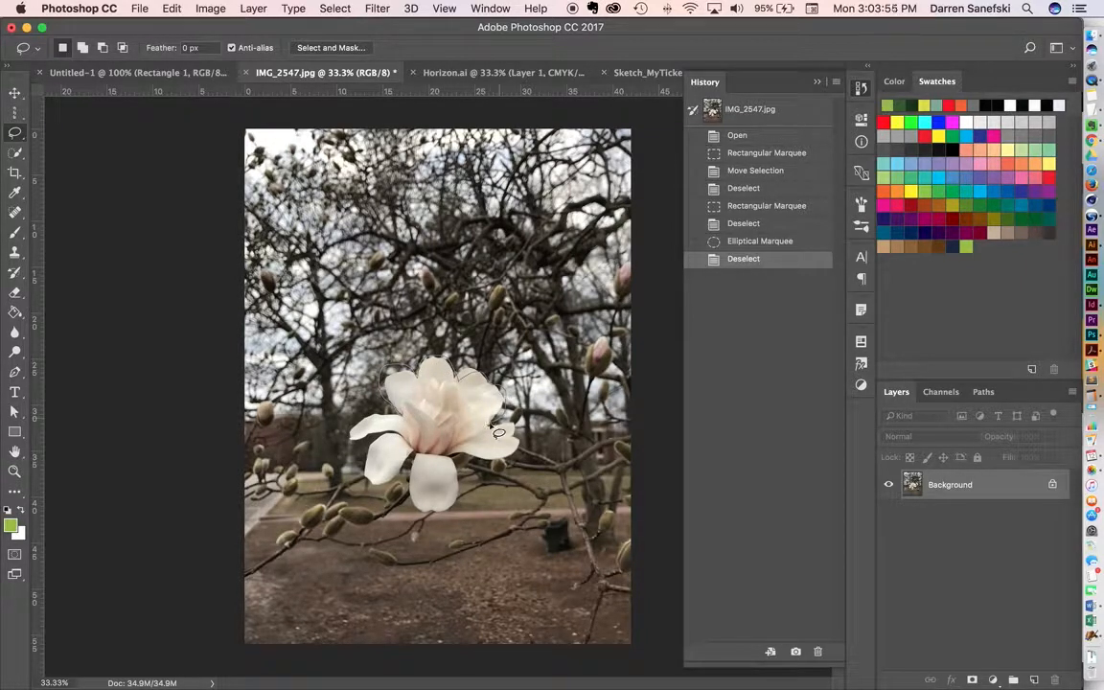
- Trace a freehand Lasso selection around the white flower, try moving the selected pixels, and undo the move
mouse_move(528, 449)
mouse_down()
mouse_move(463, 457)
mouse_move(480, 489)
mouse_up()
drag(416, 471, 375, 495)
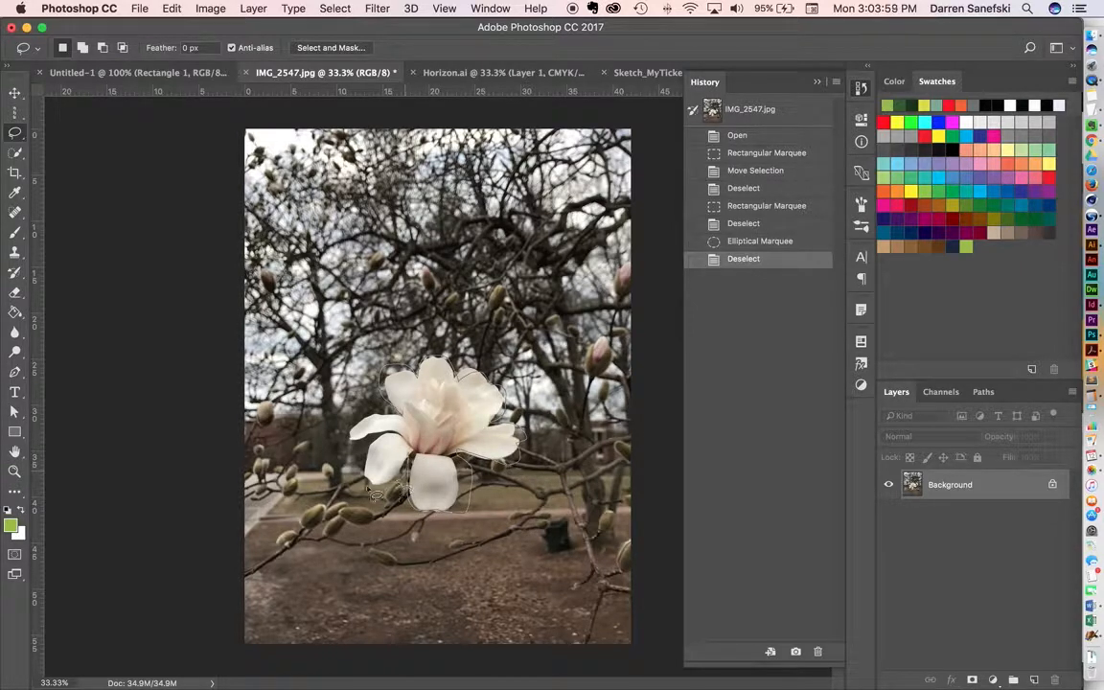
drag(396, 444, 351, 444)
mouse_move(409, 423)
mouse_down()
mouse_move(376, 379)
mouse_move(489, 399)
mouse_move(457, 383)
mouse_move(545, 306)
mouse_up()
click(15, 93)
key(super+z)
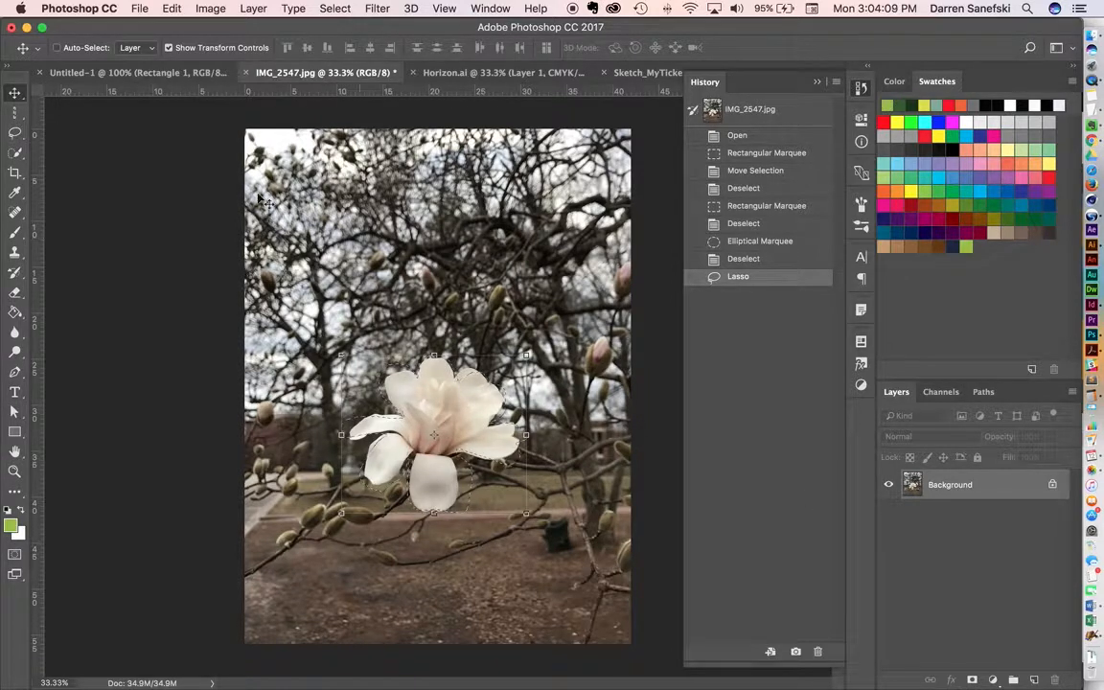
- Clear the lasso selection and outline the flower and the ground below it with a straight-sided Polygonal Lasso selection
click(17, 134)
click(16, 134)
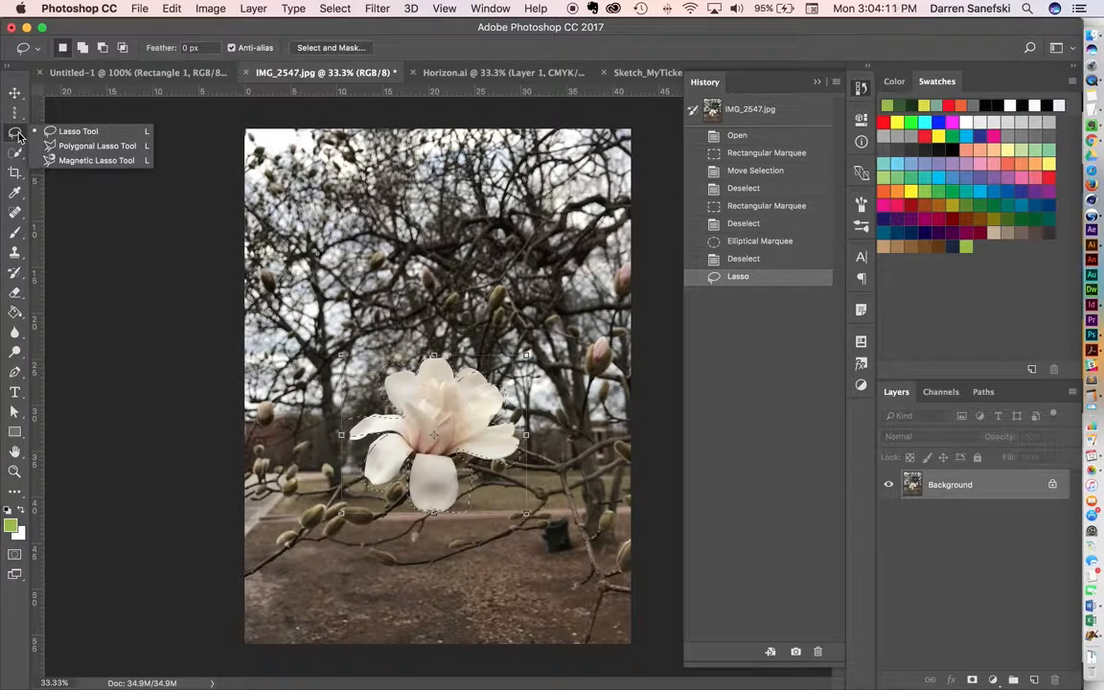
click(122, 148)
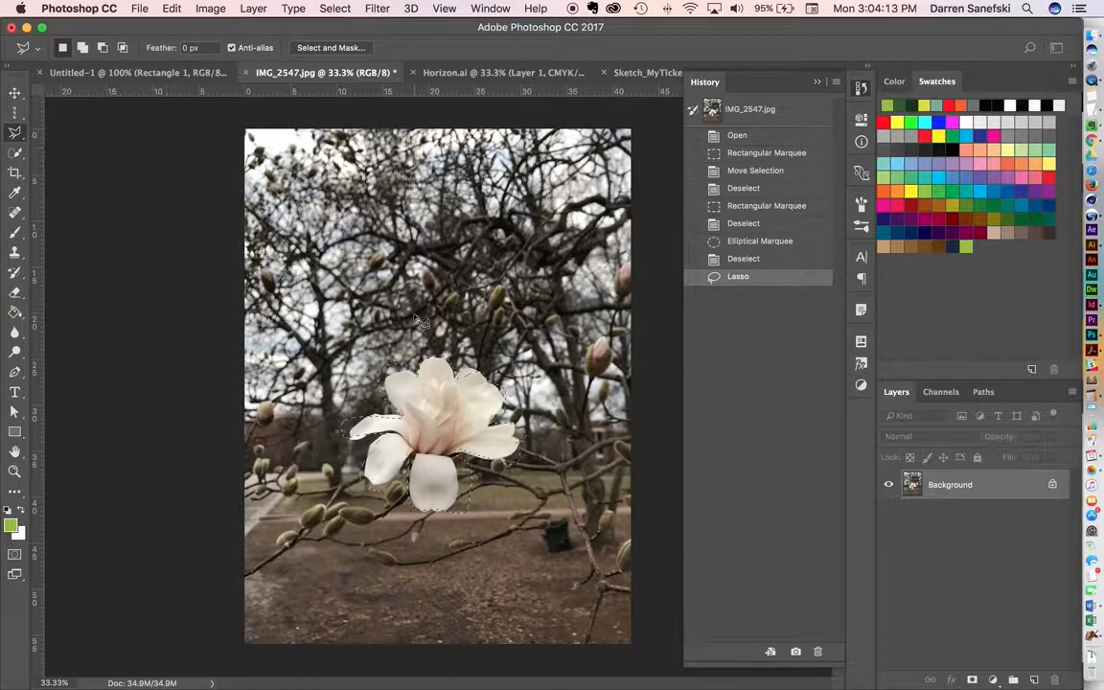
key(super+d)
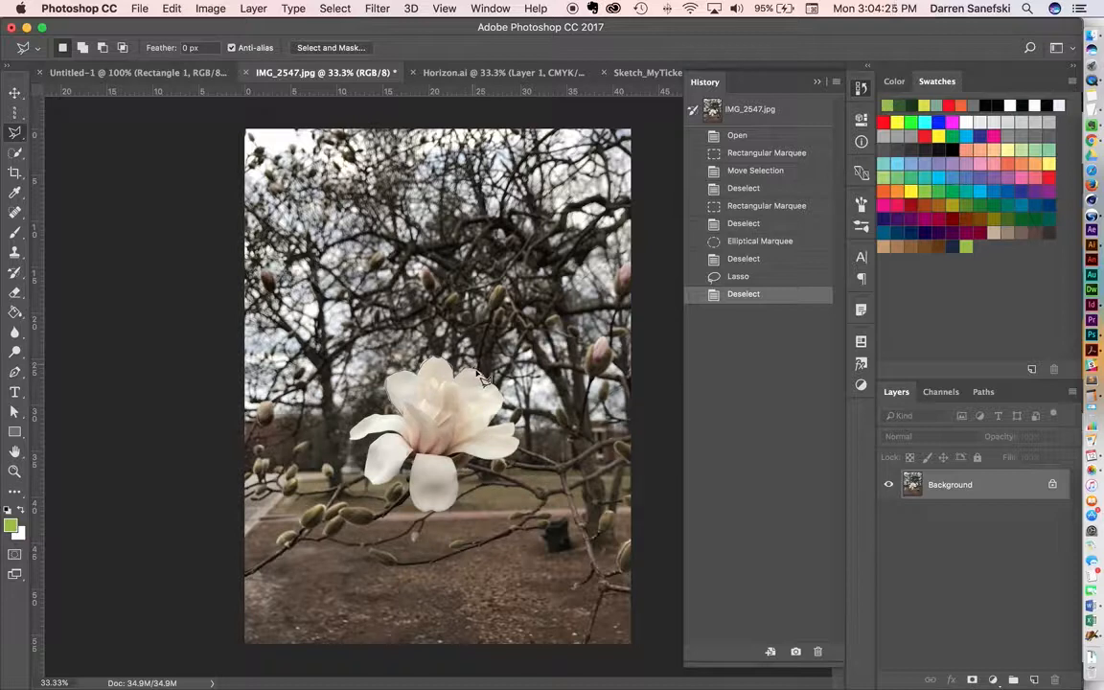
click(533, 412)
click(544, 617)
click(364, 571)
click(300, 479)
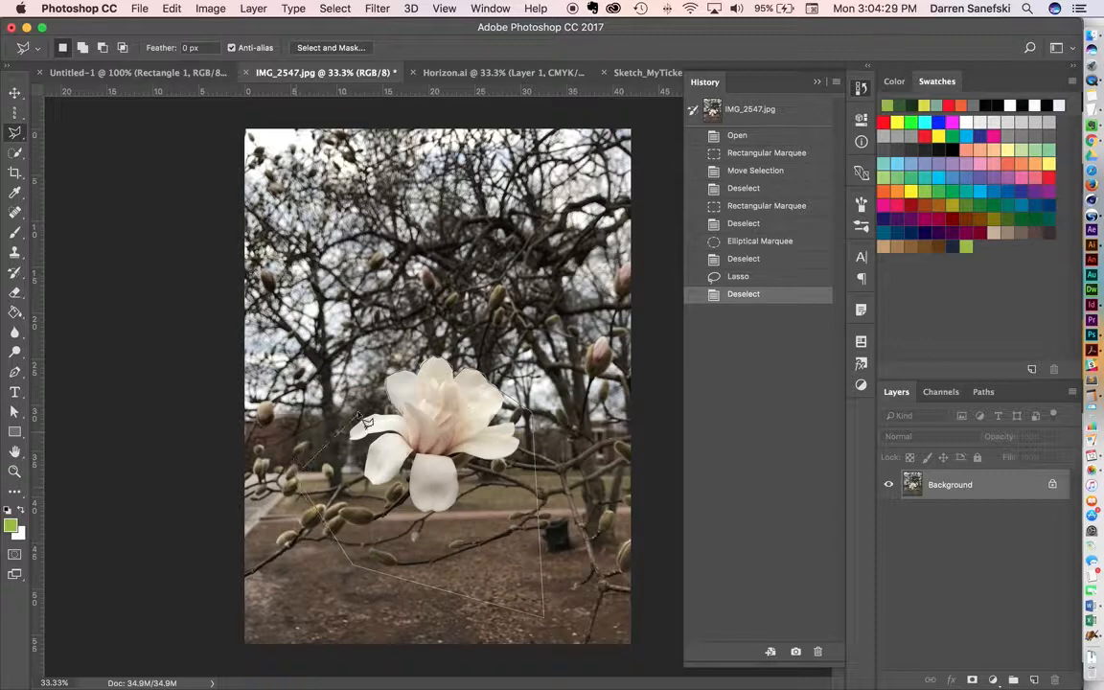
click(406, 421)
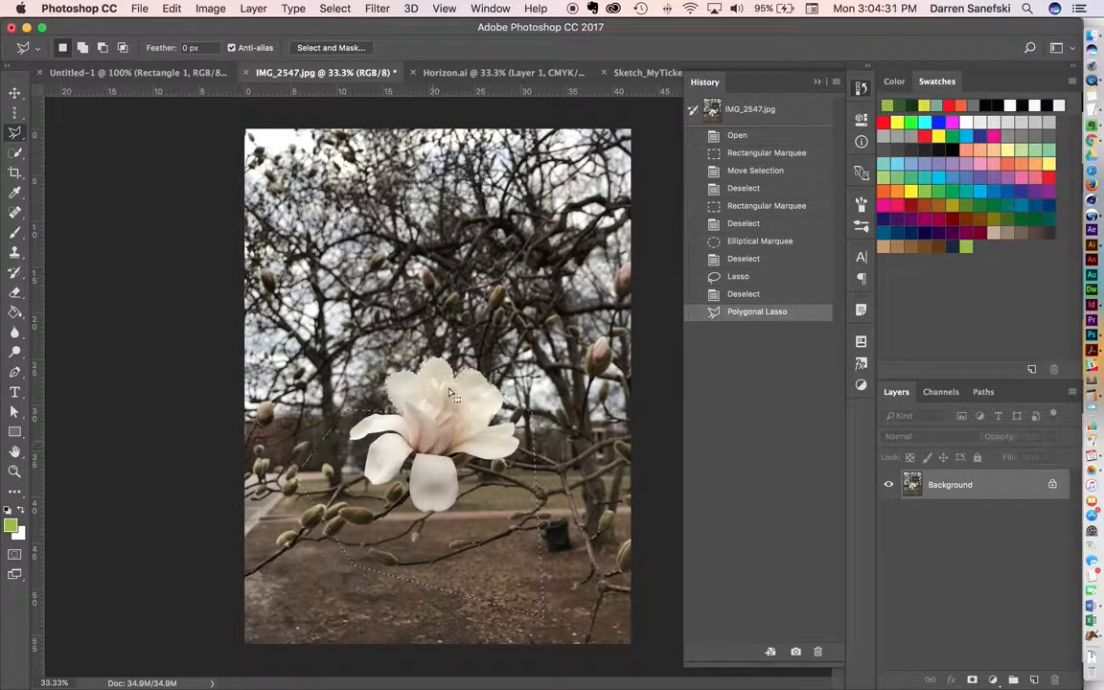
- Try moving the pixels inside the polygonal selection, and undo the move
click(11, 94)
mouse_move(383, 352)
mouse_down()
mouse_move(500, 399)
mouse_move(439, 414)
mouse_move(419, 476)
mouse_move(426, 469)
mouse_up()
key(ctrl+z)
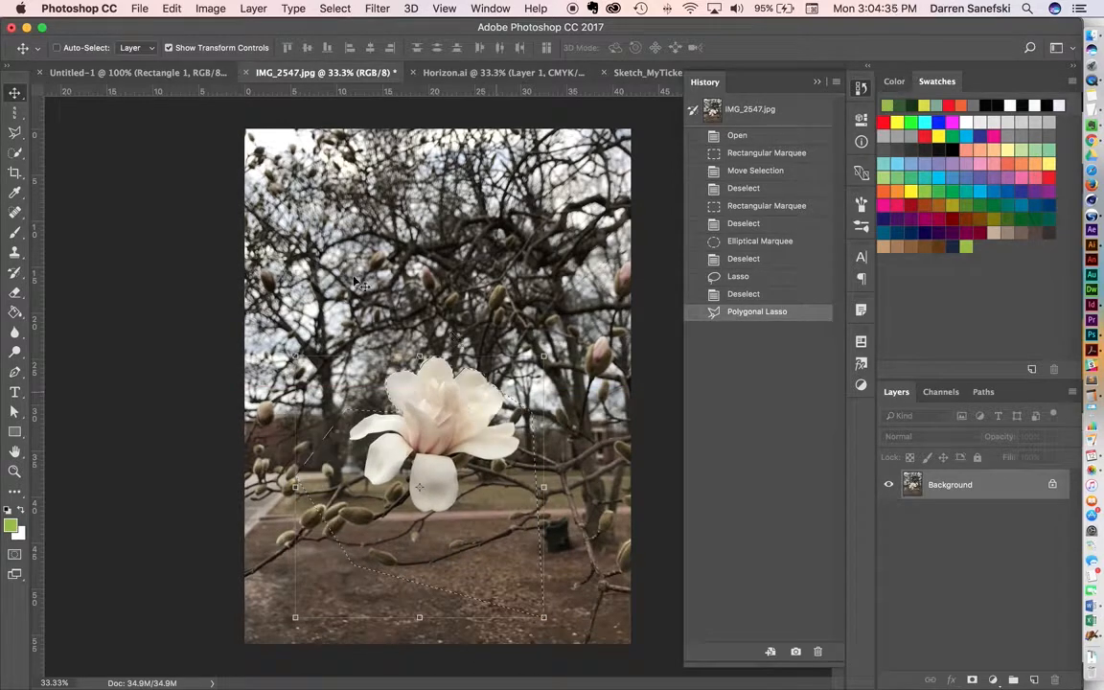
- Clear the polygonal selection and trace the white flower's outline with the Magnetic Lasso tool
click(14, 132)
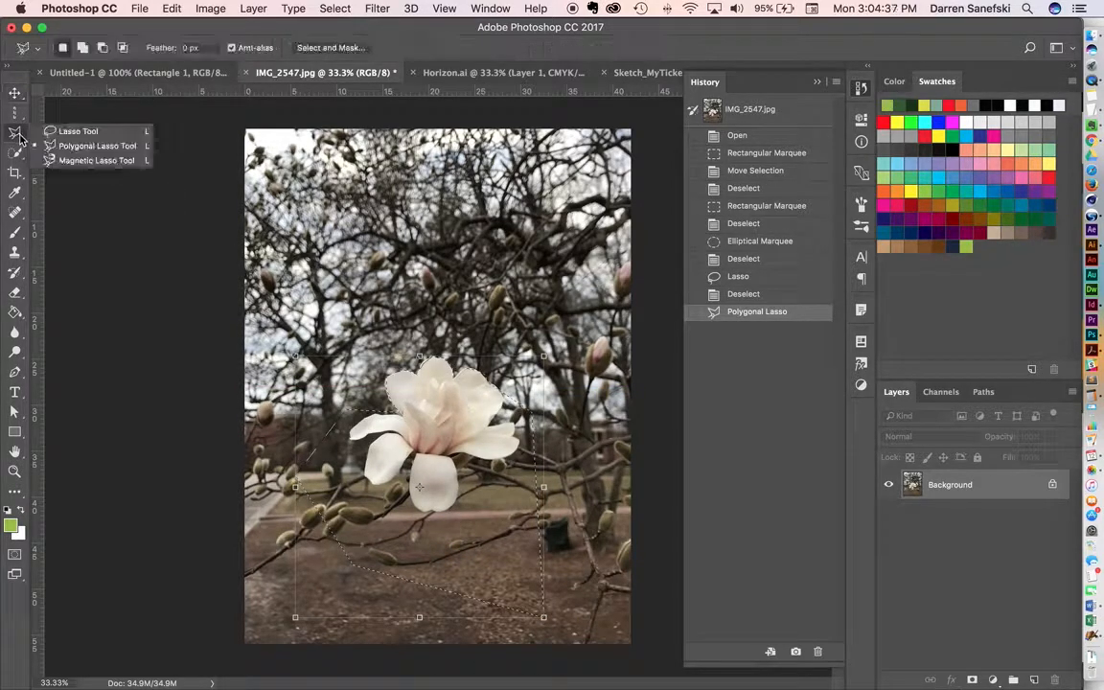
click(105, 161)
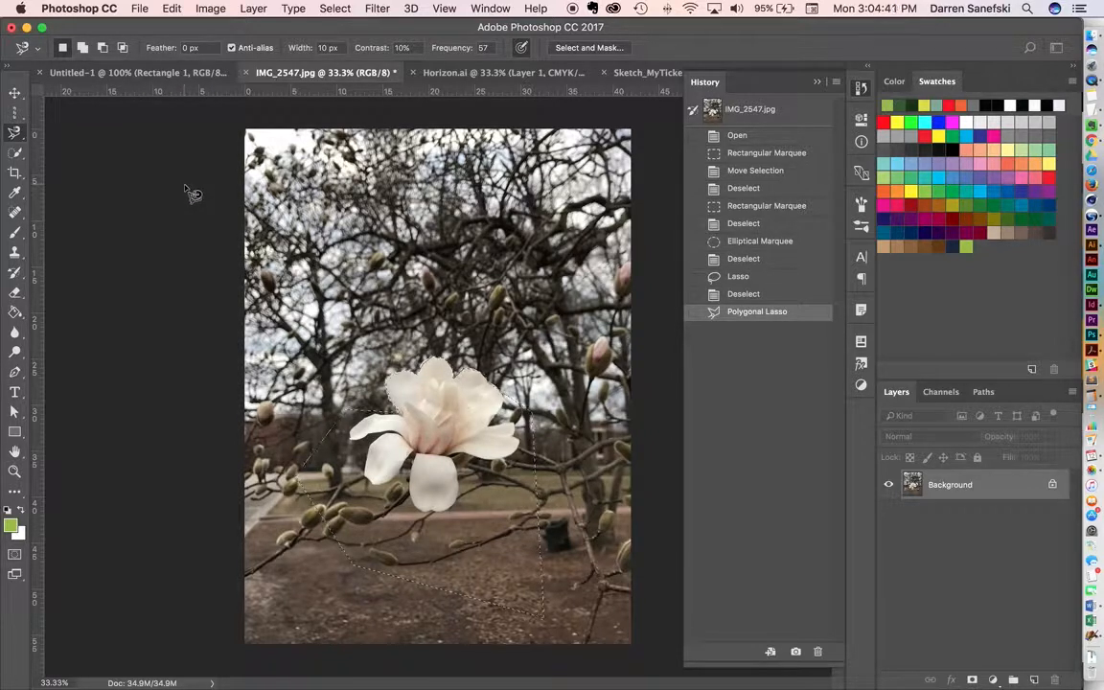
key(super+d)
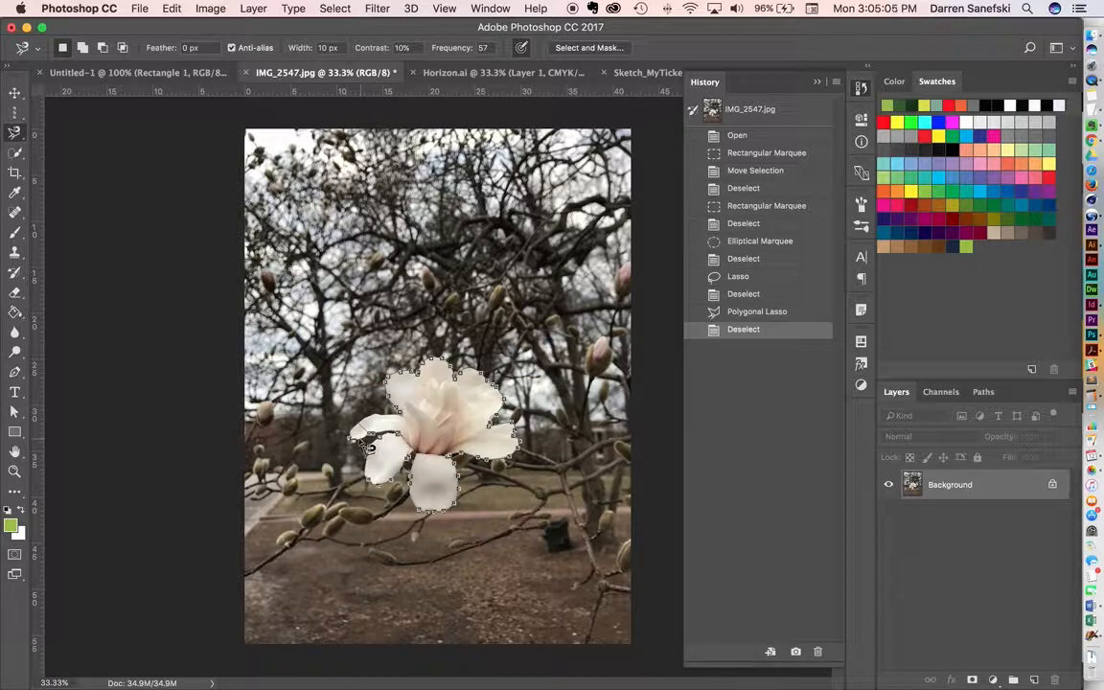
click(412, 424)
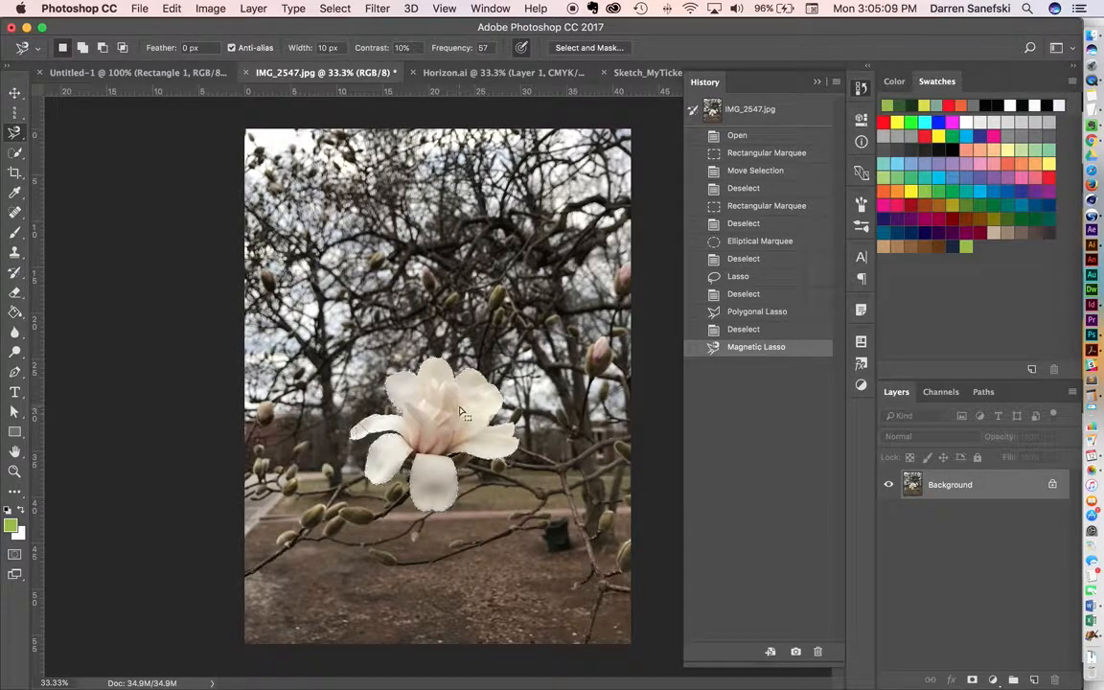
- Try moving the flower cut out by the magnetic selection, and undo the move
click(15, 92)
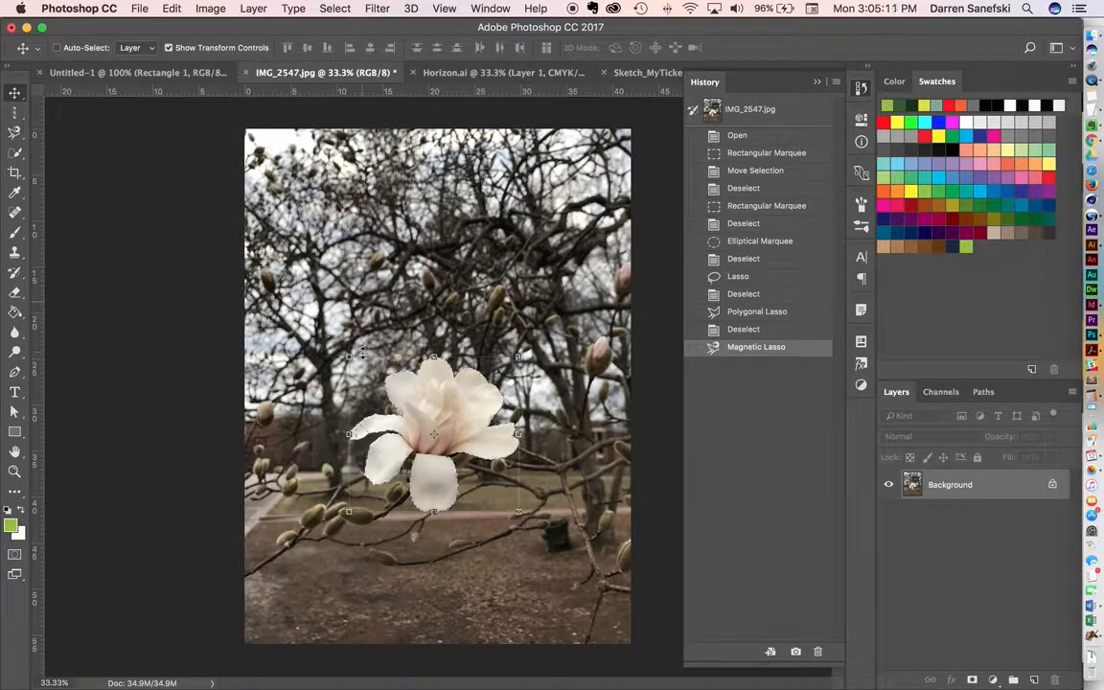
drag(363, 354, 444, 263)
key(super+z)
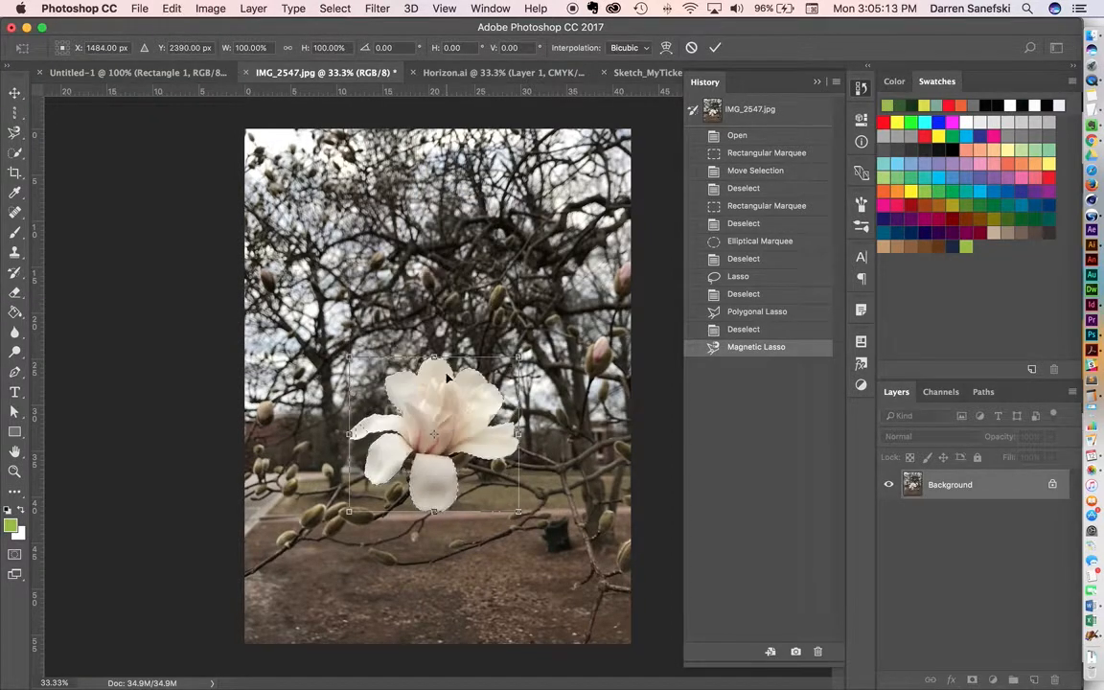
mouse_move(465, 418)
mouse_down()
mouse_move(537, 299)
mouse_move(484, 261)
mouse_move(560, 313)
mouse_move(486, 287)
mouse_move(424, 247)
mouse_move(453, 324)
mouse_move(420, 270)
mouse_move(427, 250)
mouse_move(465, 412)
mouse_up()
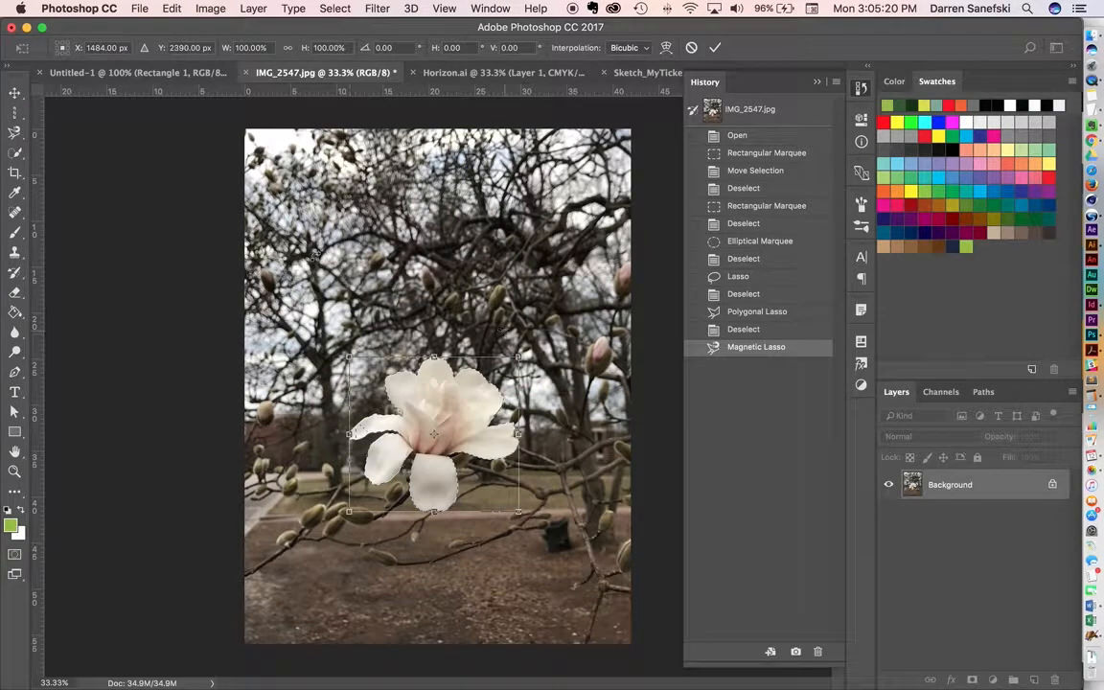
- Switch to the Quick Selection tool, discard the pending transformation, and clear the magnetic selection
click(15, 154)
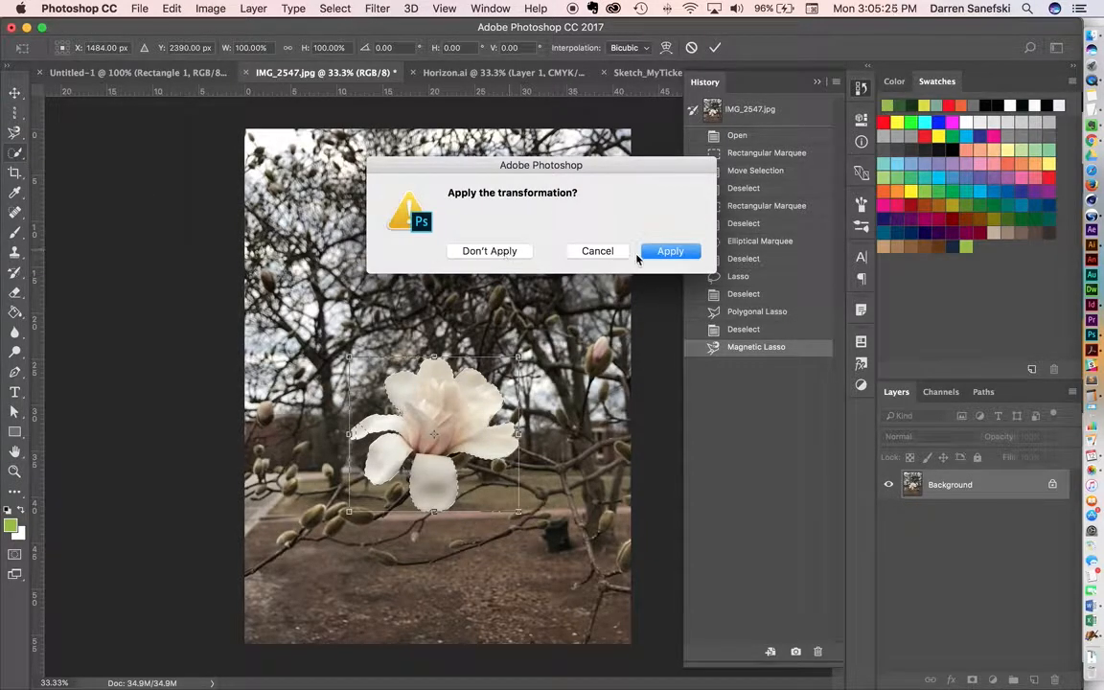
click(597, 251)
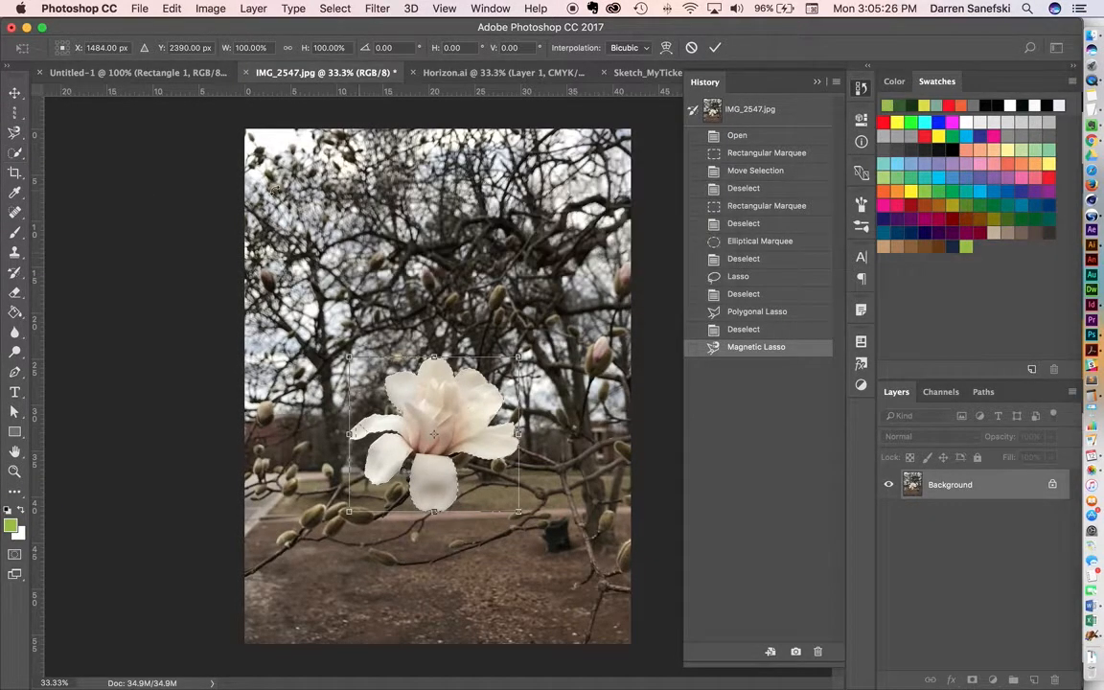
click(16, 154)
click(494, 251)
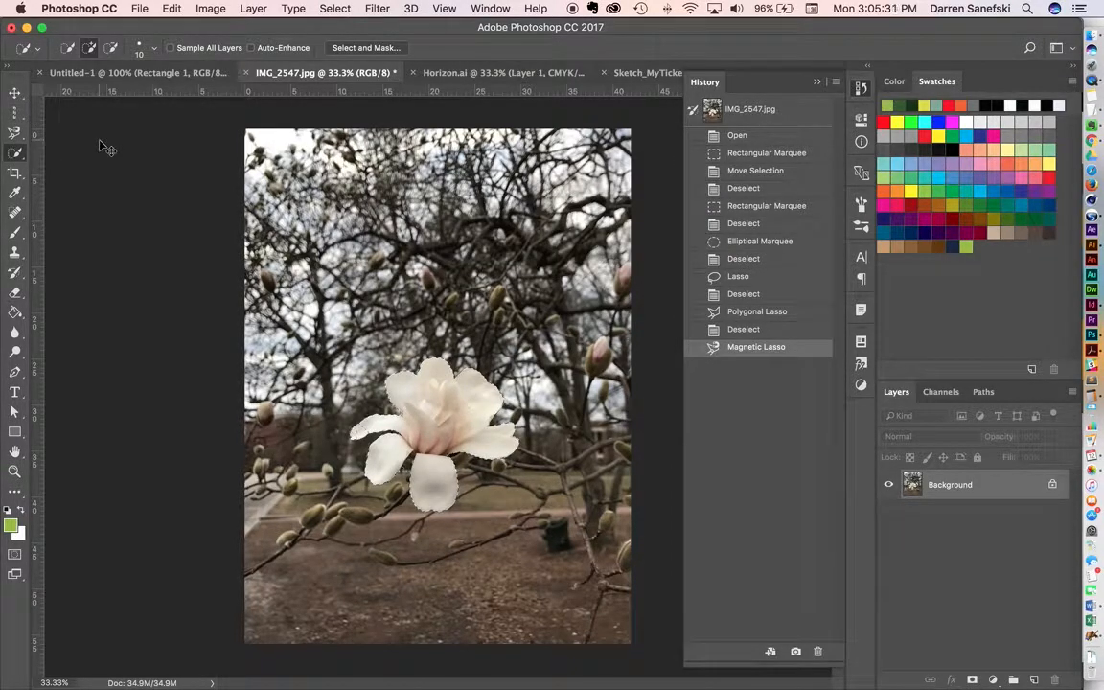
key(super+d)
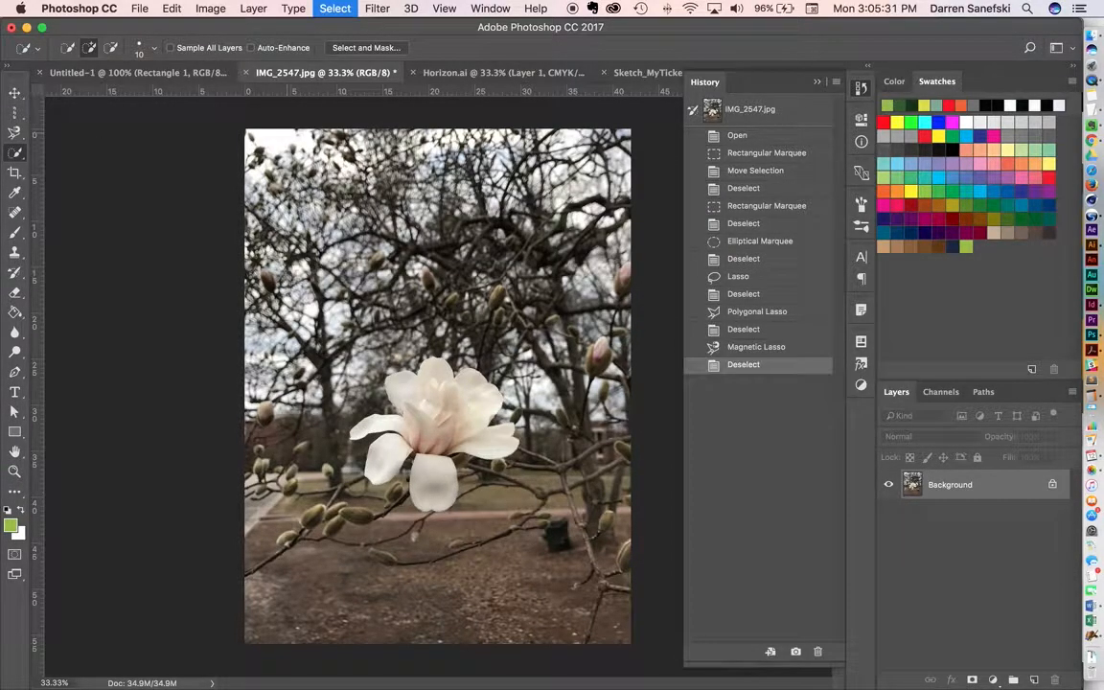
- Select the whole white flower by painting over its petals with the Quick Selection tool
click(16, 157)
click(96, 147)
drag(362, 430, 356, 430)
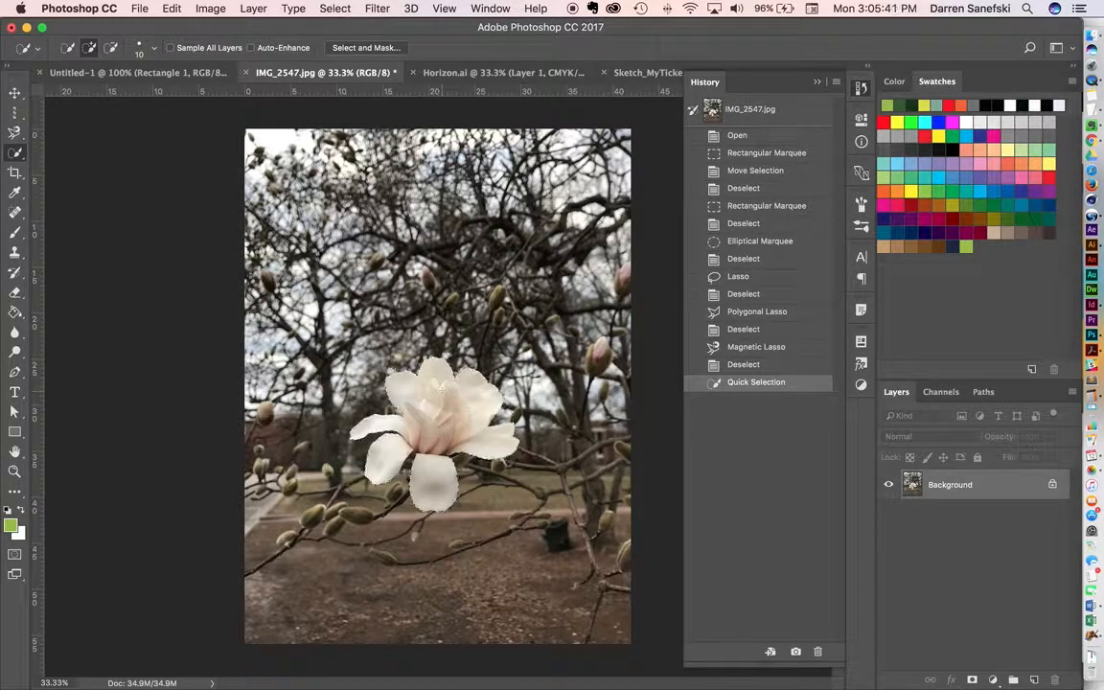
- Try moving the quick-selected flower with a transformation, and discard the transformation
click(15, 93)
key(super+t)
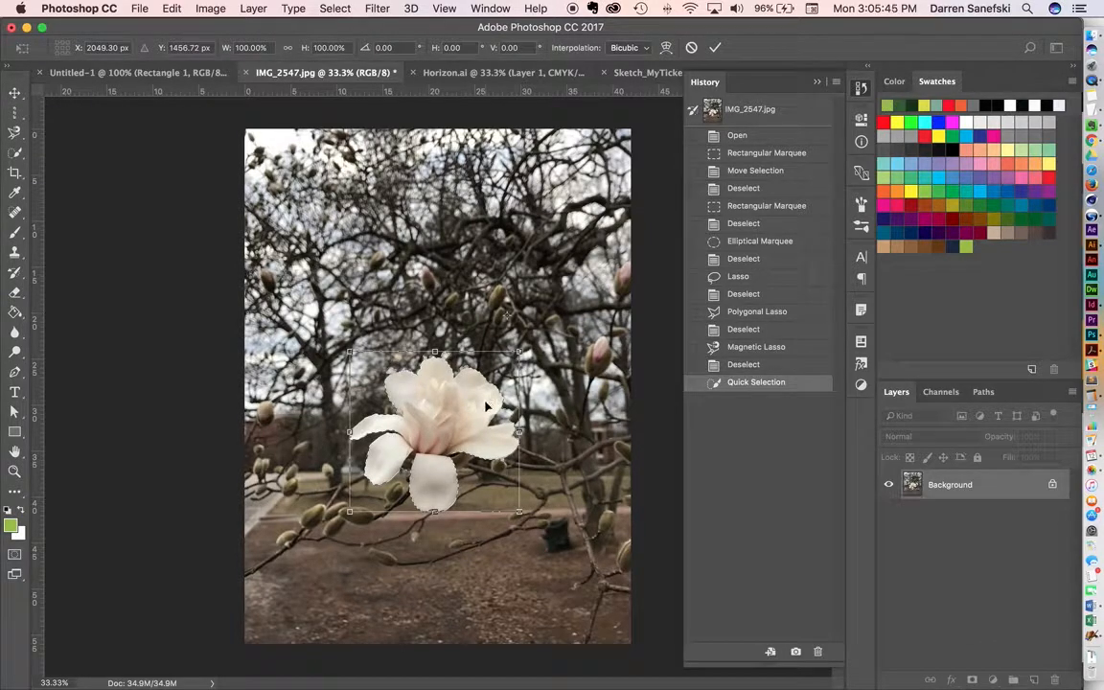
mouse_move(482, 407)
mouse_down()
mouse_move(498, 278)
mouse_move(450, 238)
mouse_move(417, 236)
mouse_move(462, 236)
mouse_move(487, 260)
mouse_move(506, 326)
mouse_move(489, 410)
mouse_up()
click(15, 89)
click(433, 247)
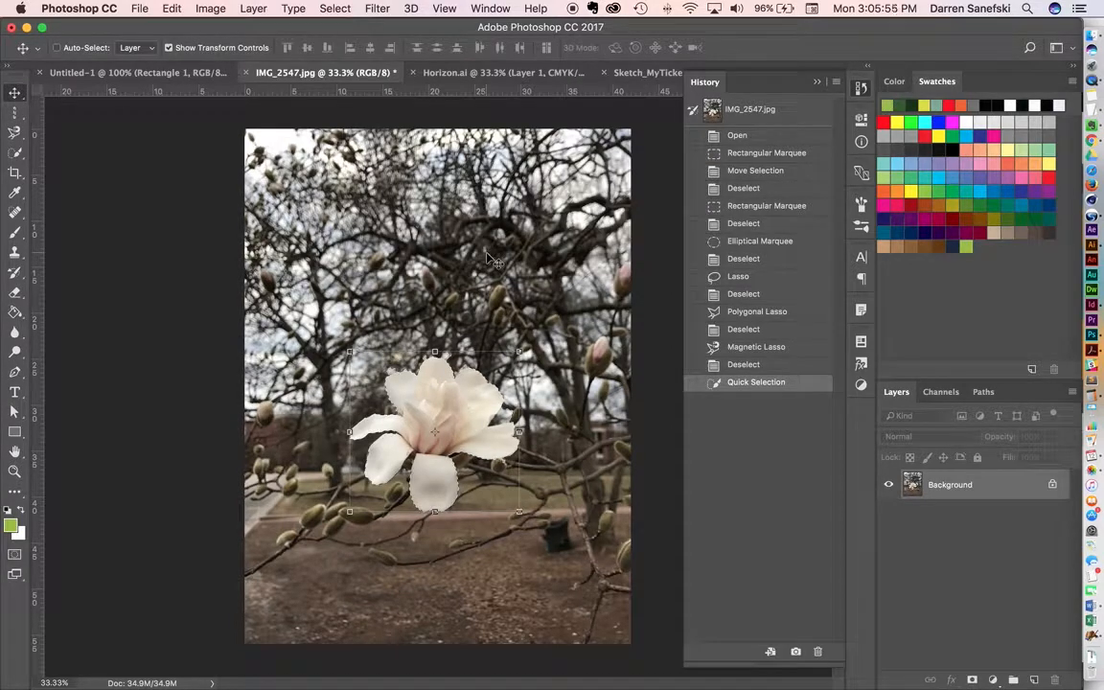
- Clear the quick selection and select the flower's upper petals with the Magic Wand tool
key(super+d)
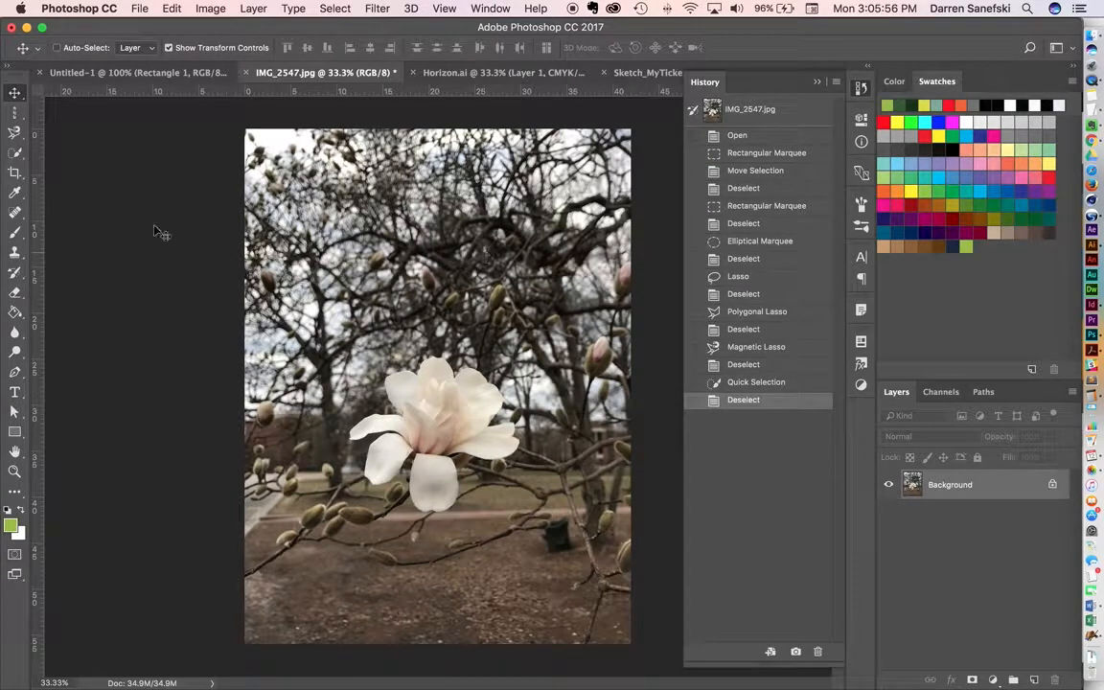
click(15, 152)
click(54, 169)
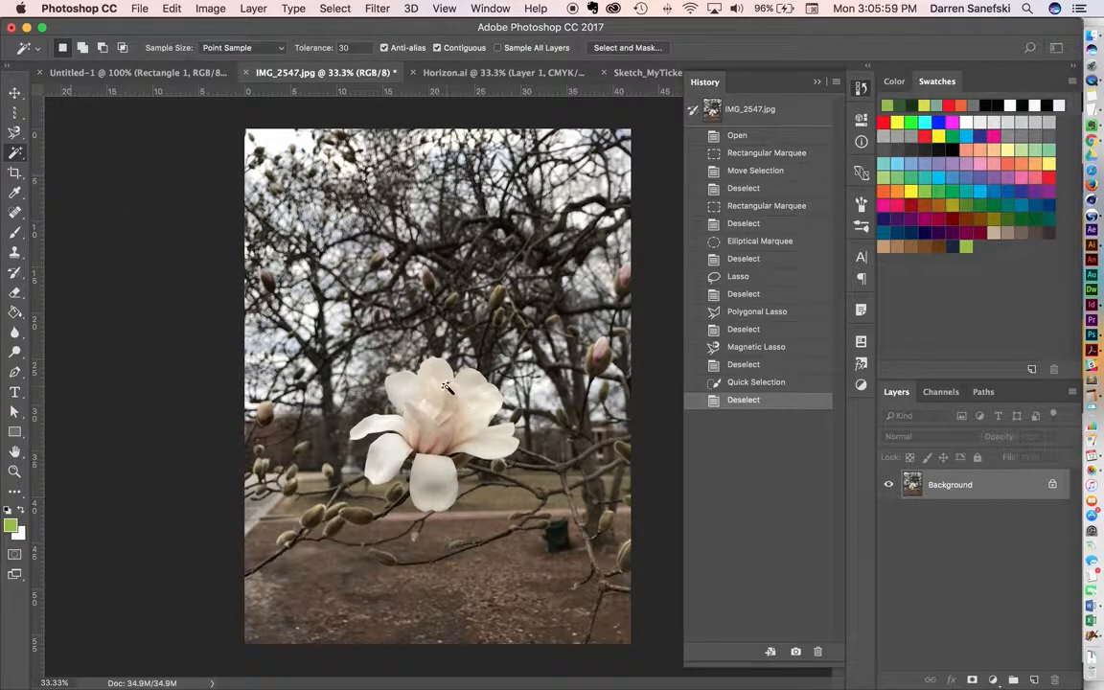
click(461, 417)
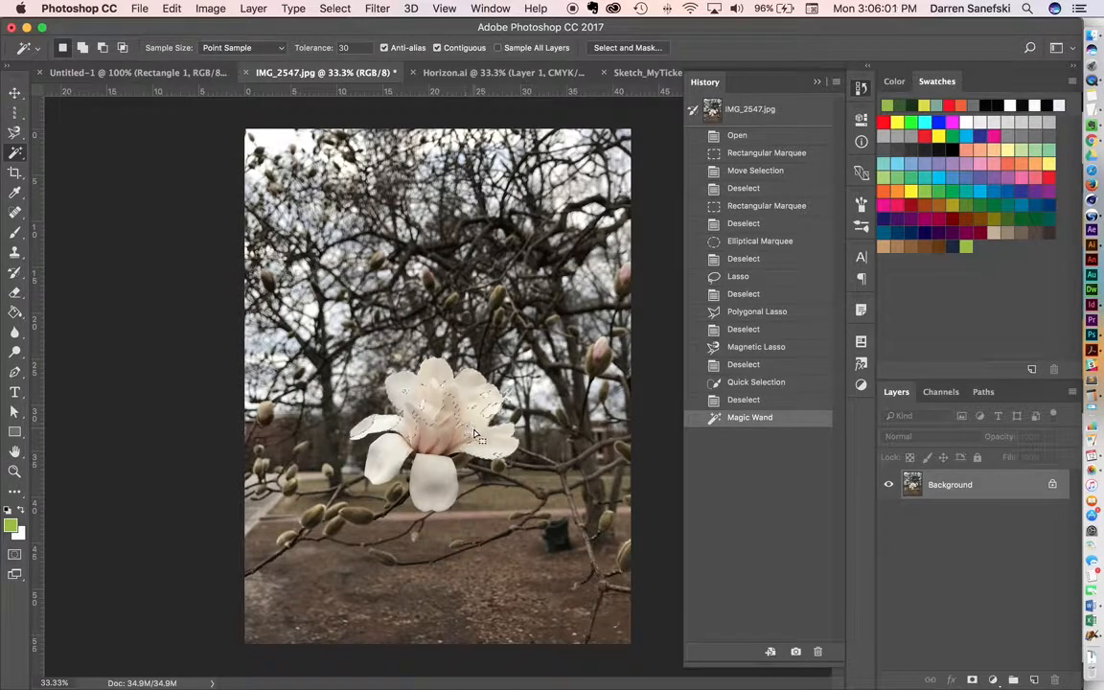
- Add the flower's centre and lower petals to the Magic Wand selection
key(shift)
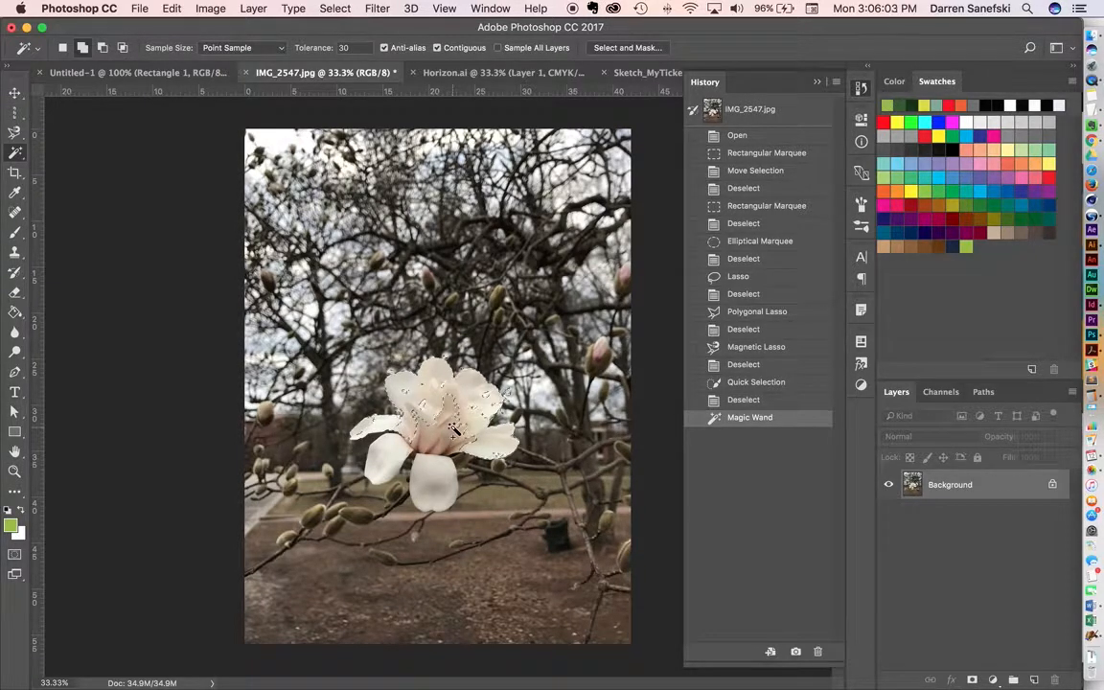
shift+click(452, 442)
shift+click(444, 458)
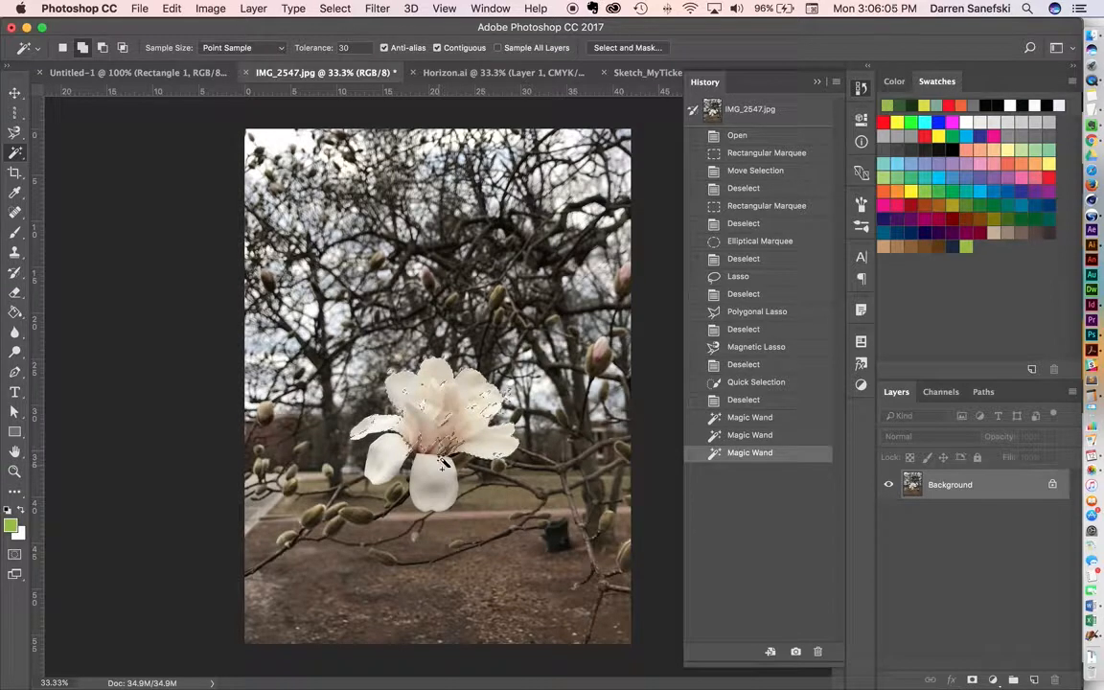
shift+click(433, 467)
shift+click(422, 474)
shift+click(429, 476)
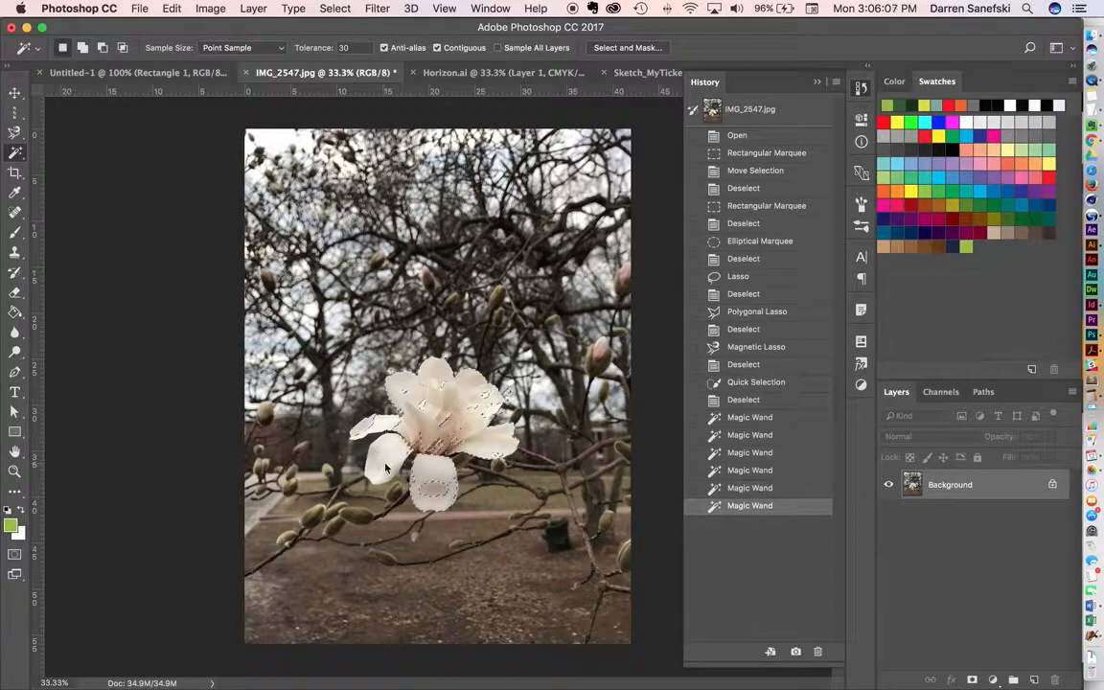
shift+click(447, 477)
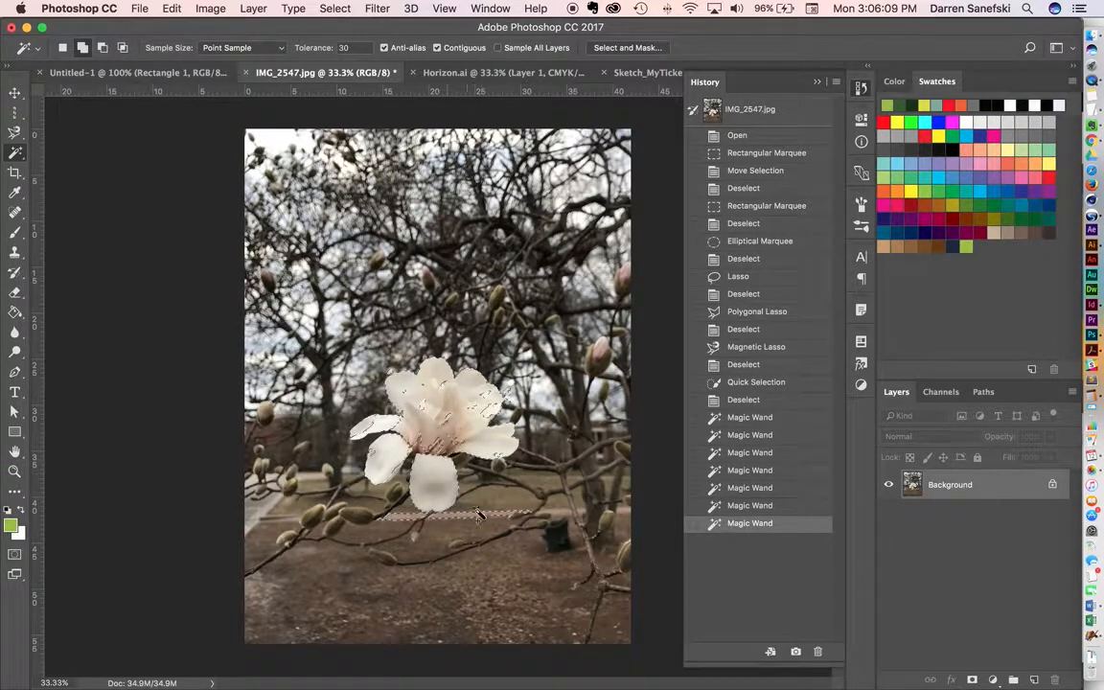
- Undo the stray selection of the path below the flower, and add the missed areas at the flower's centre and upper-right petal
key(super+z)
shift+click(442, 452)
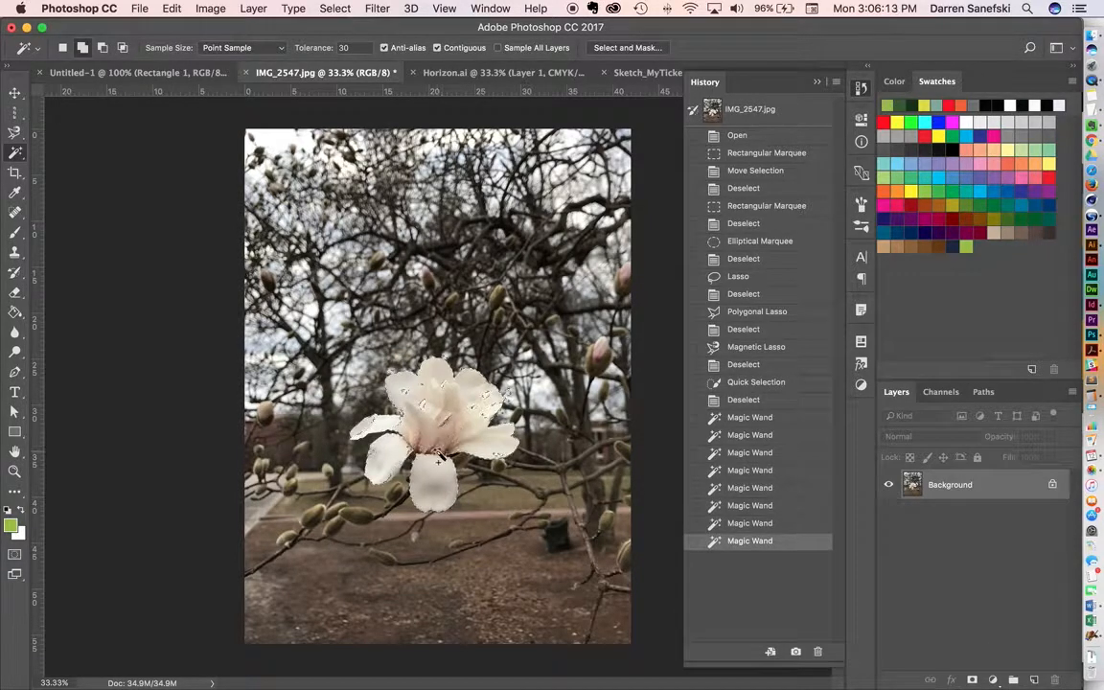
shift+click(495, 407)
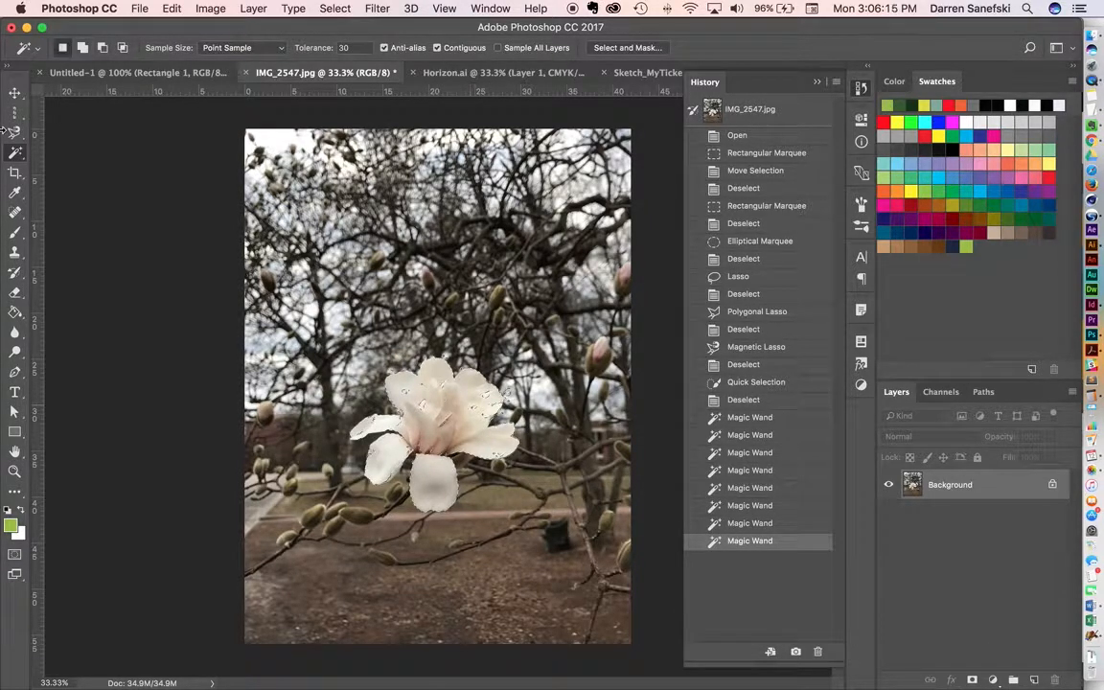
- Try moving the Magic Wand selection of the flower upward, discard the move, and clear the selection
key(v)
drag(440, 429, 439, 211)
key(Escape)
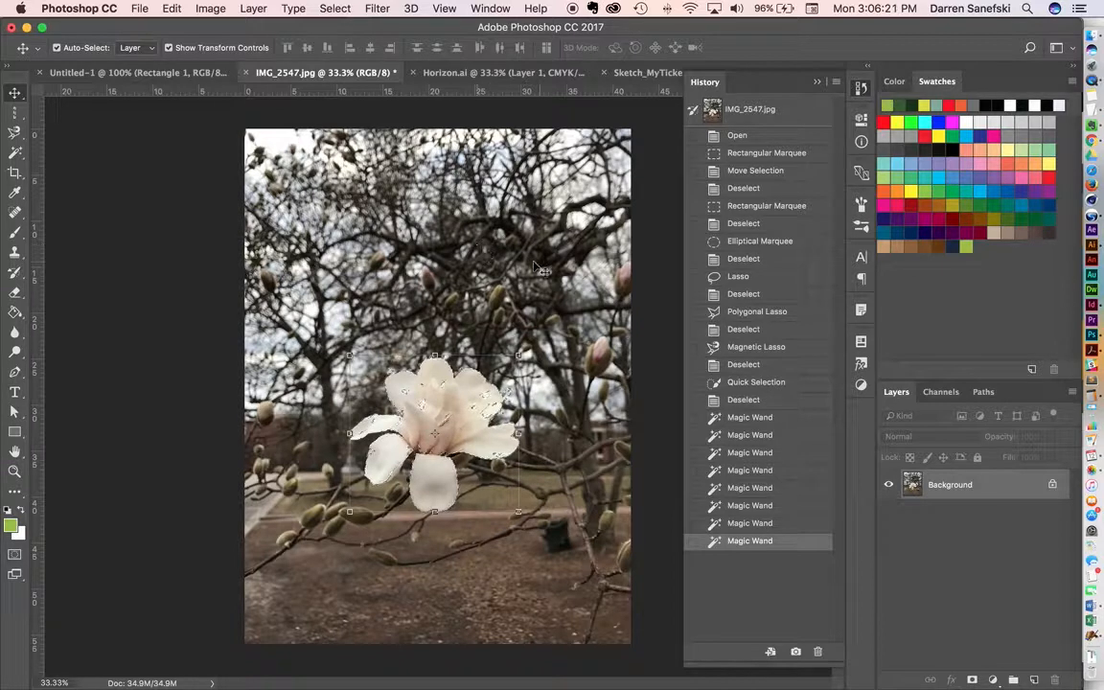
key(super+d)
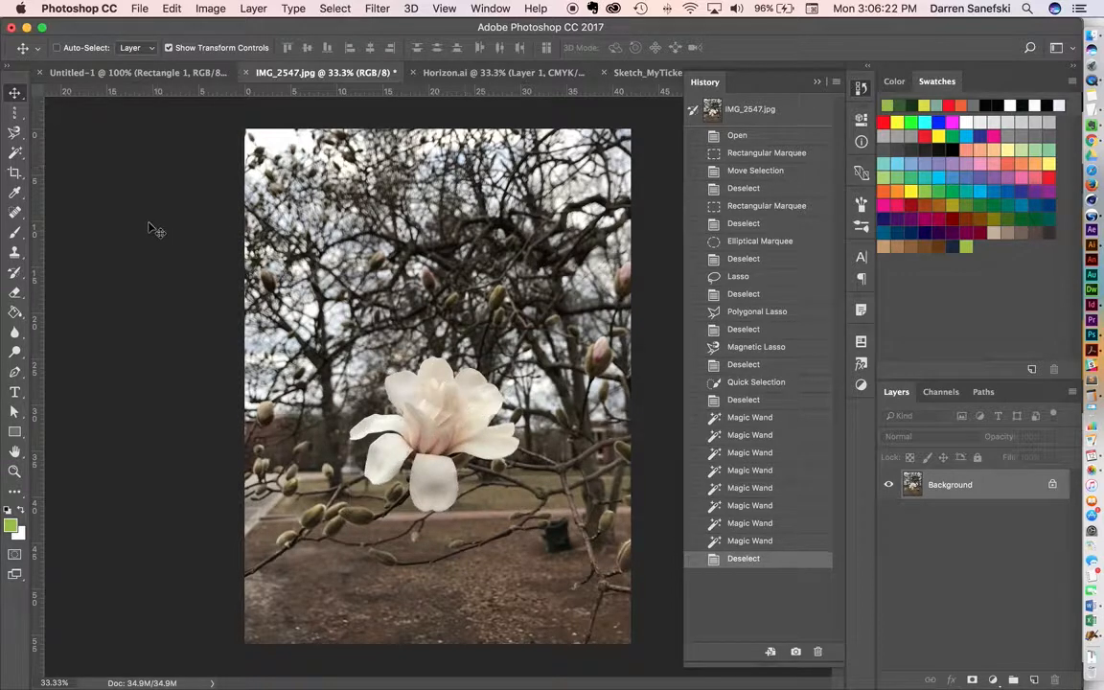
- Try framing a crop closely around the flower by pulling in all four edges of the crop frame, and discard it
click(16, 174)
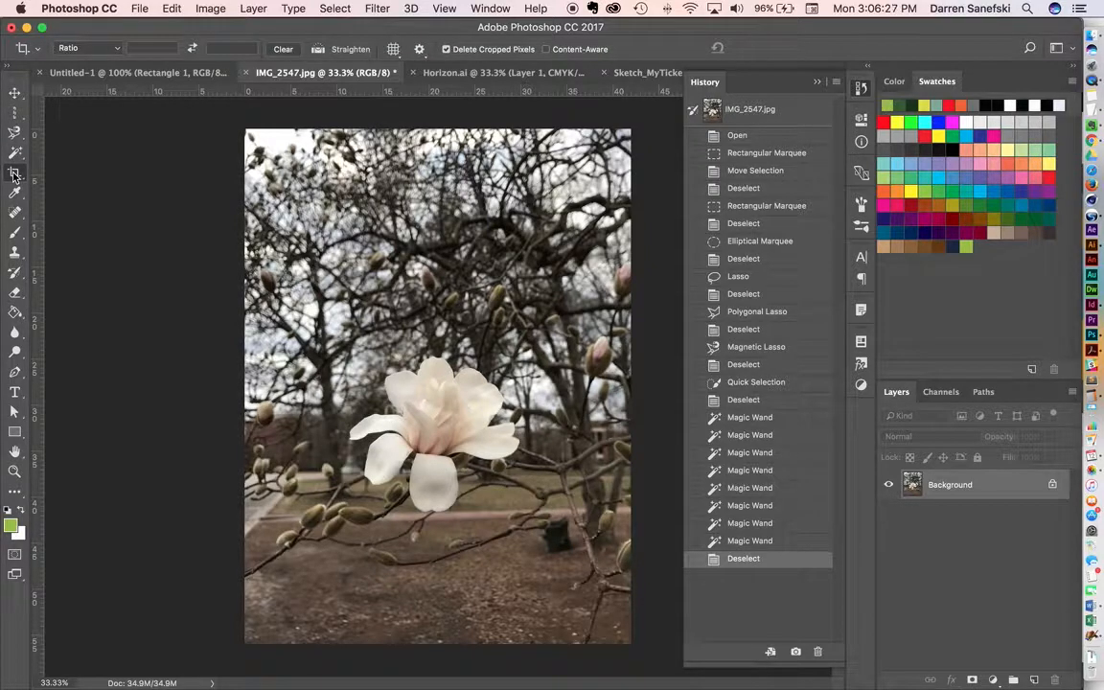
click(58, 171)
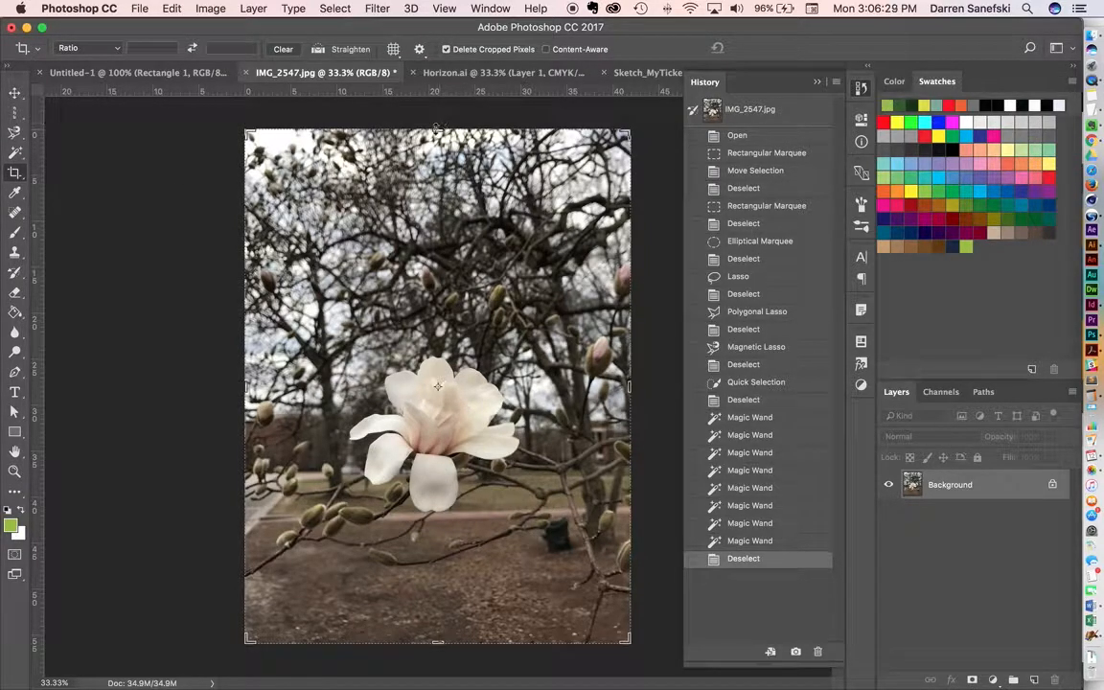
drag(437, 130, 441, 211)
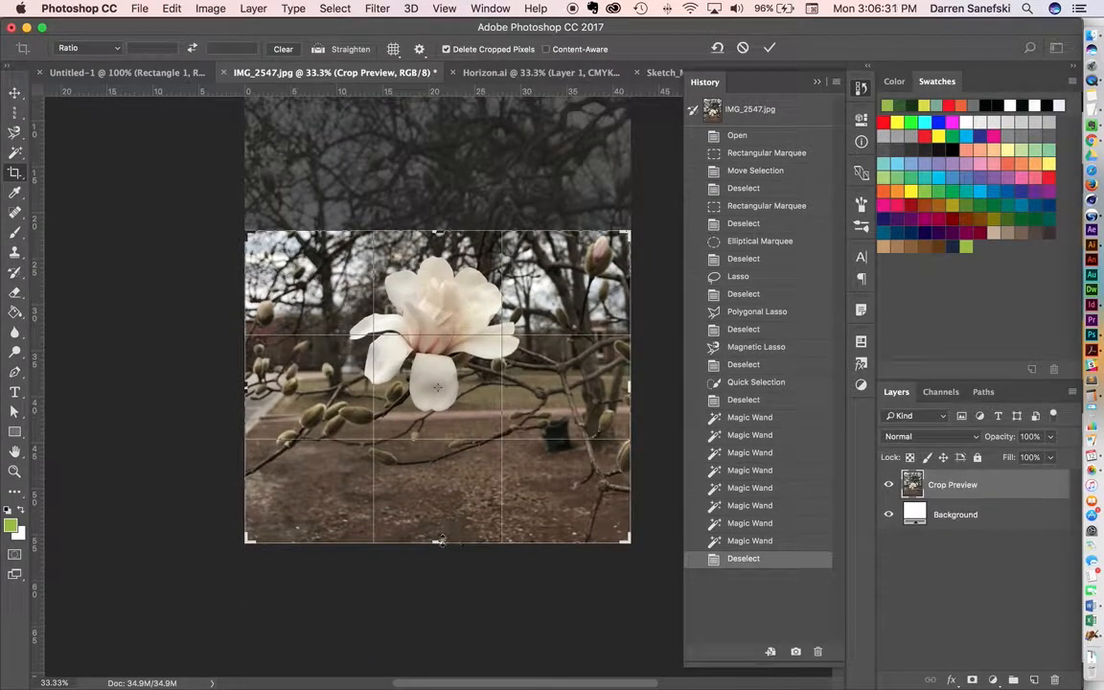
drag(437, 542, 439, 479)
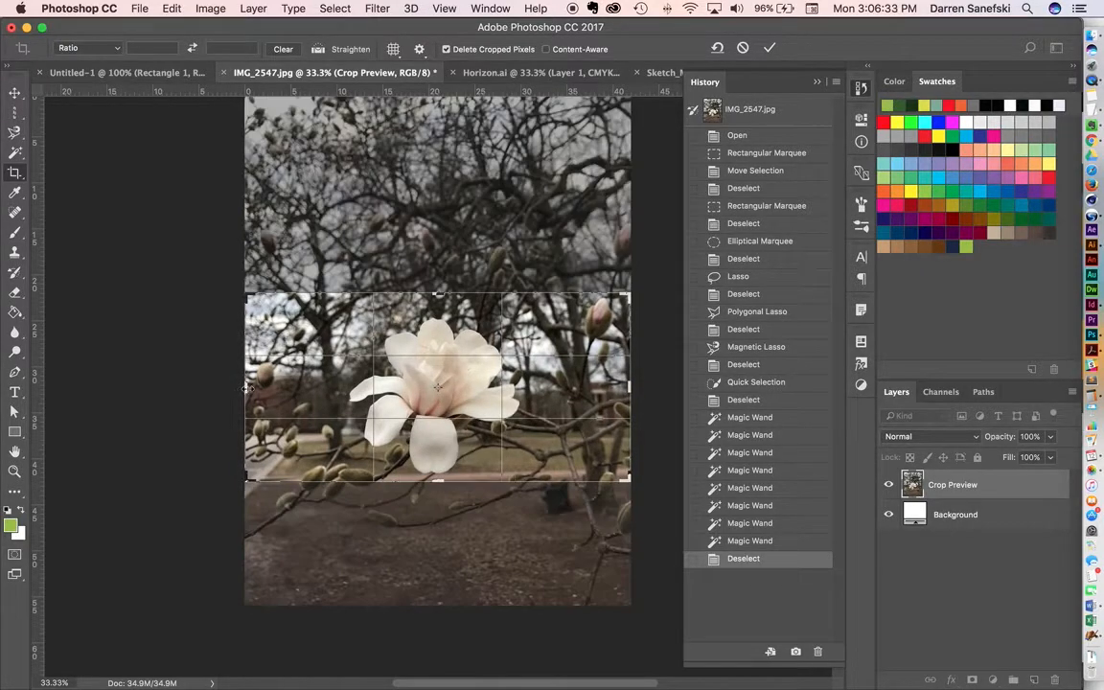
drag(246, 387, 290, 387)
drag(574, 386, 533, 387)
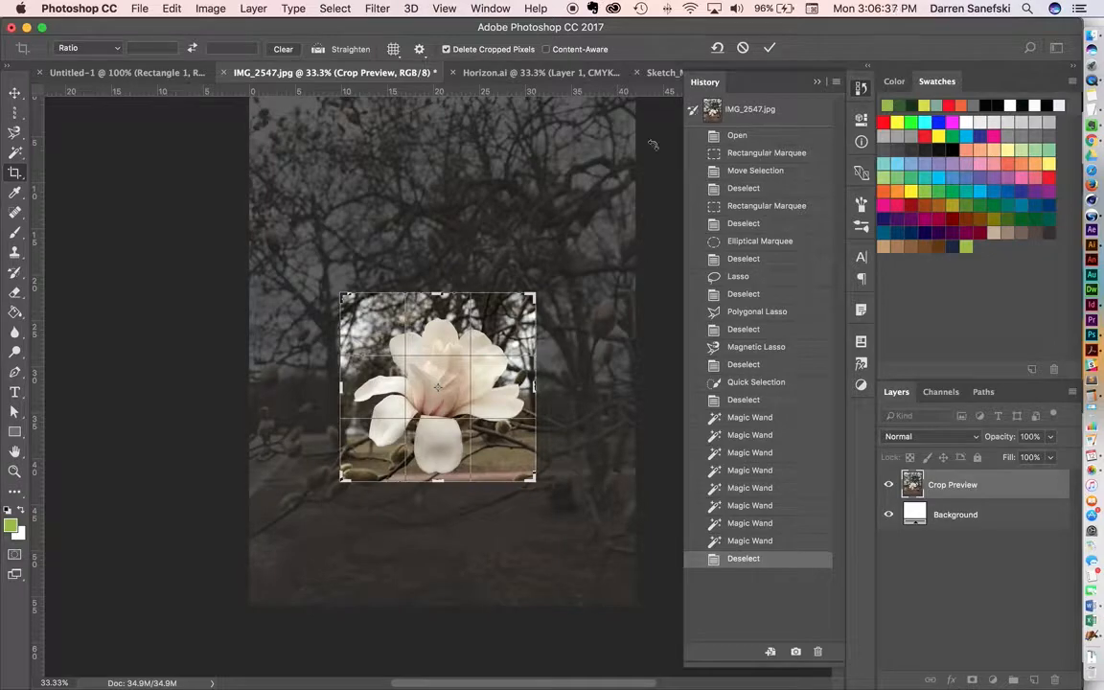
mouse_move(452, 329)
mouse_down()
mouse_move(443, 343)
mouse_move(430, 294)
mouse_move(431, 344)
mouse_move(427, 327)
mouse_move(443, 329)
mouse_up()
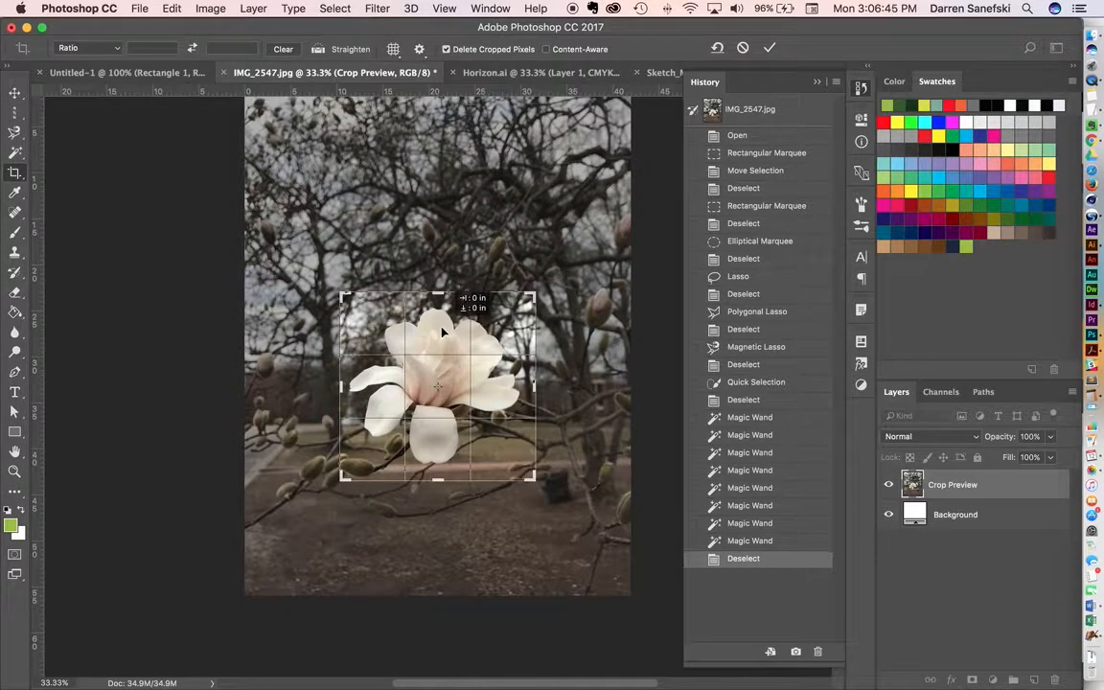
key(Return)
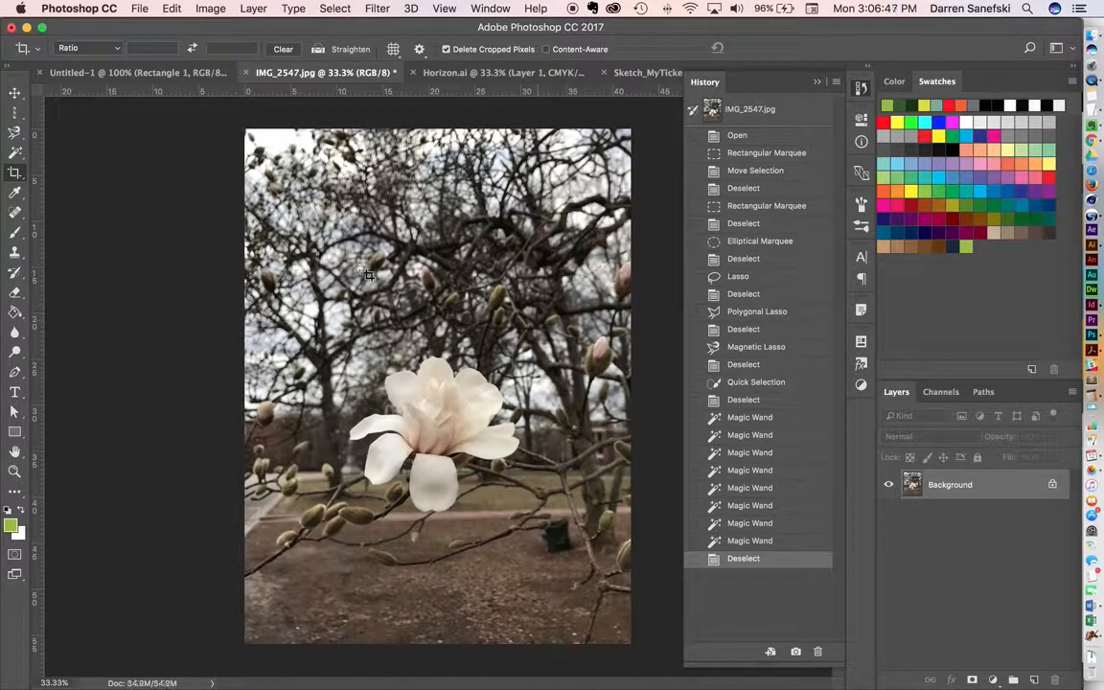
- Crop the photo to a frame drawn freehand around the flower, and undo the crop
drag(295, 278, 554, 523)
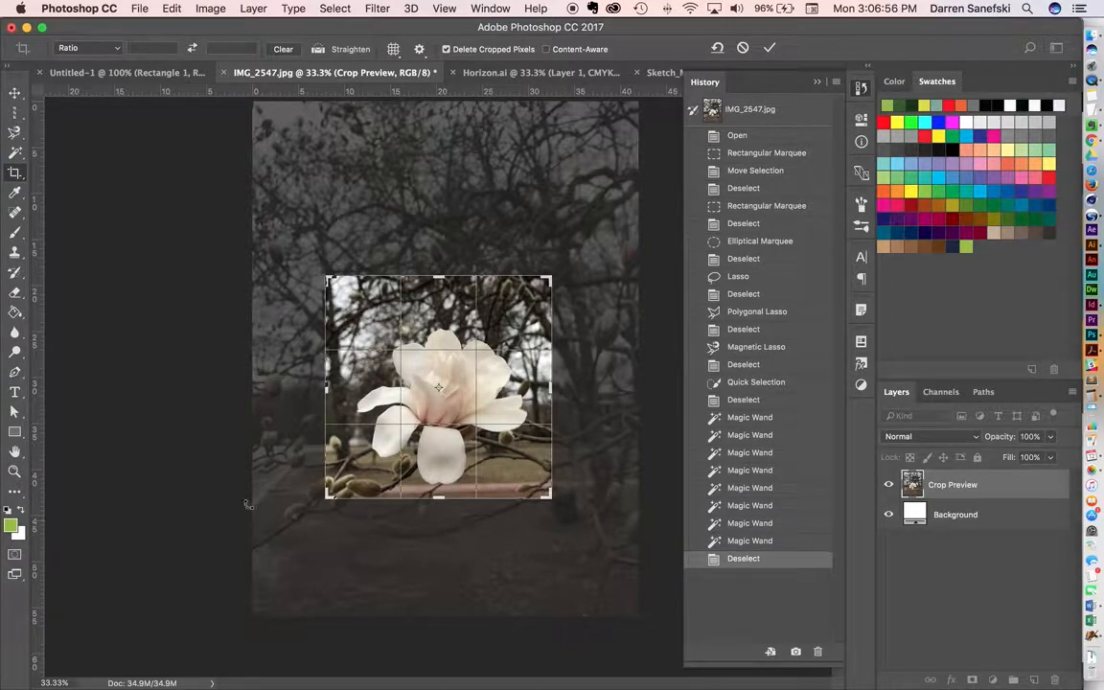
click(771, 49)
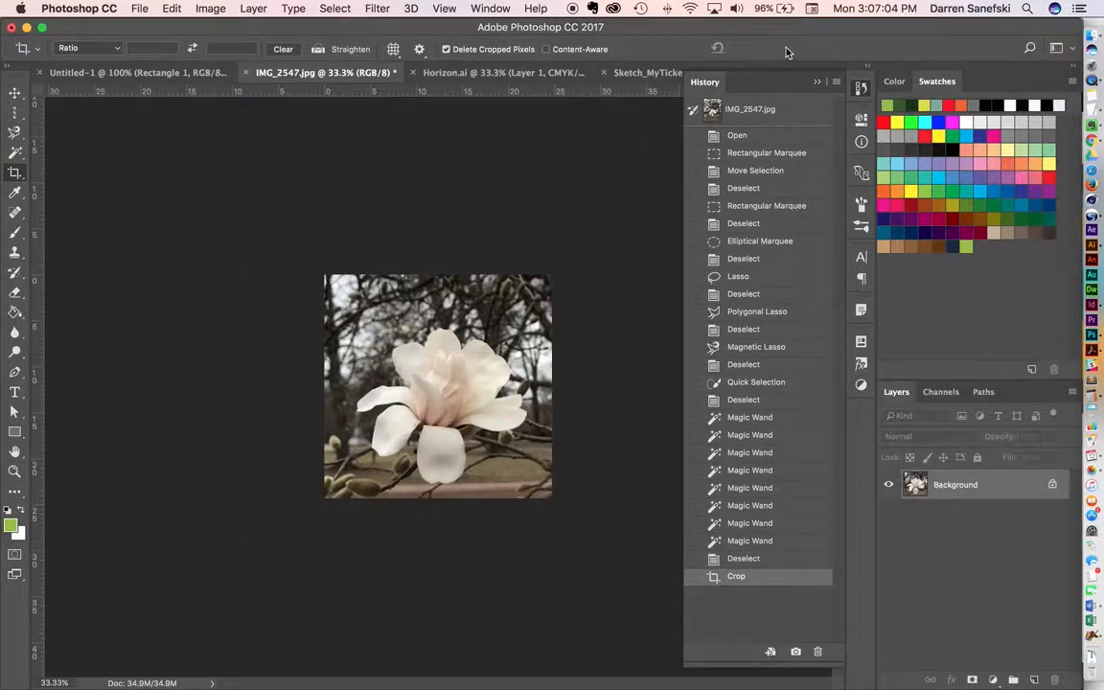
key(super)
key(super)
key(super+z)
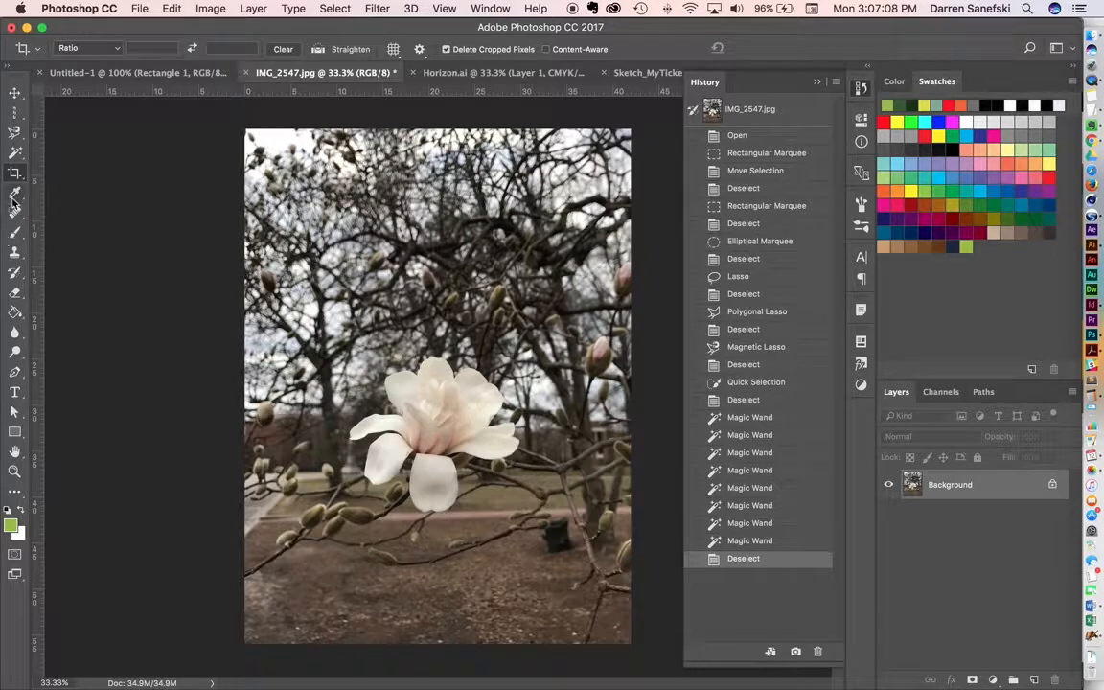
- Measure the slanted line between the sky and the teal band in Horizon.ai with the Ruler tool
click(14, 195)
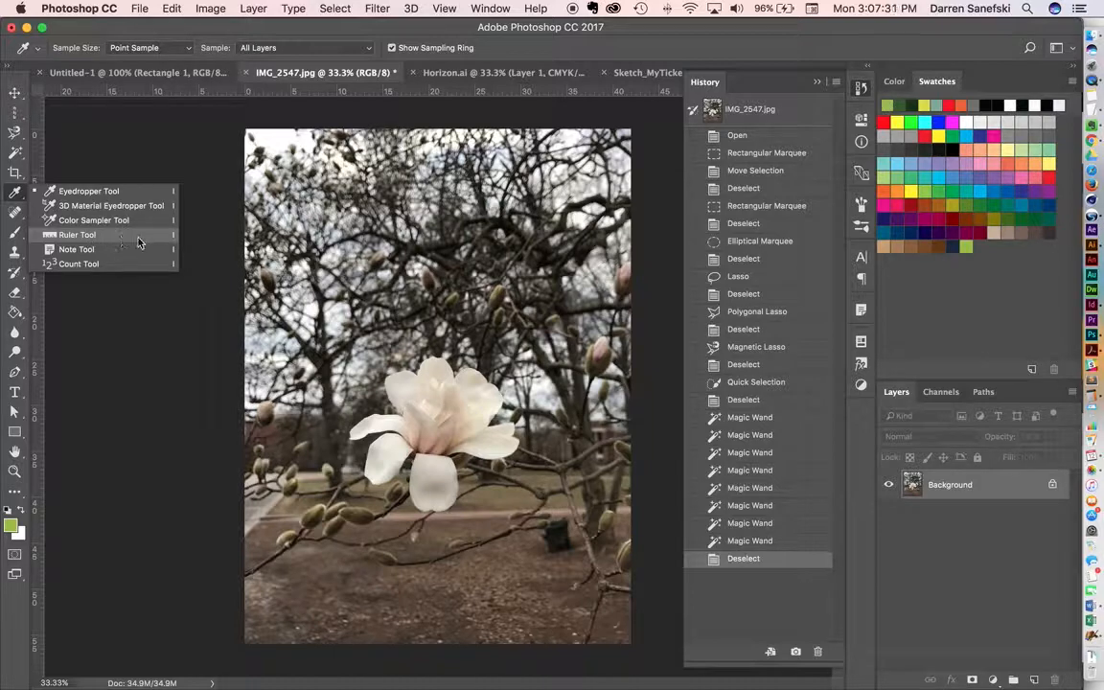
click(78, 235)
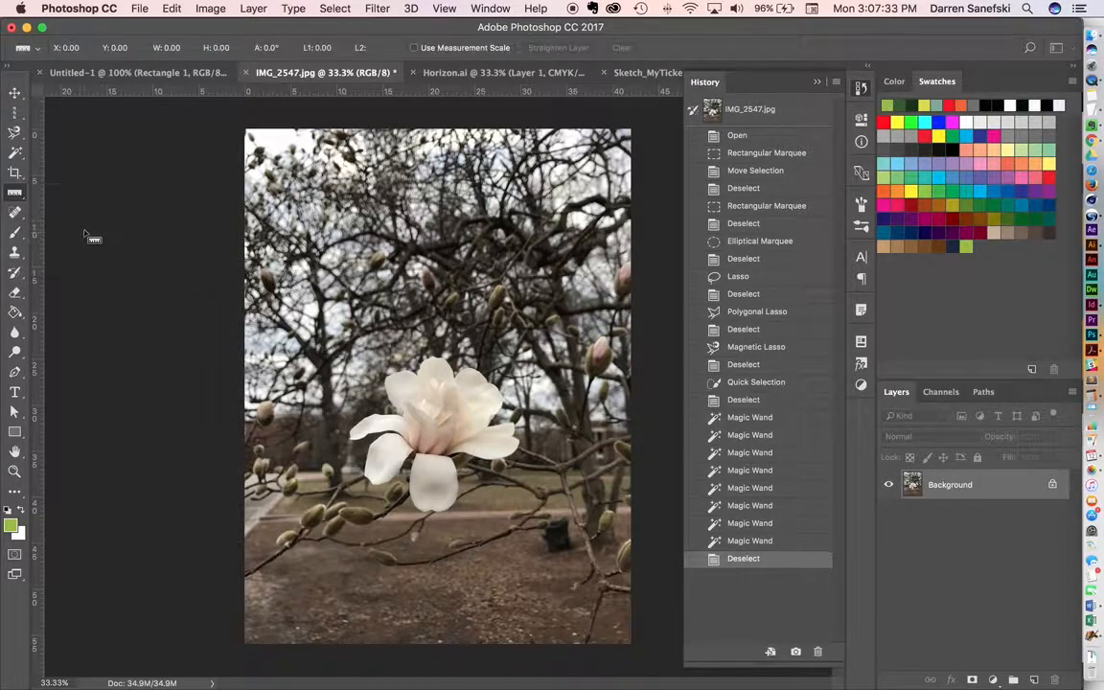
click(484, 73)
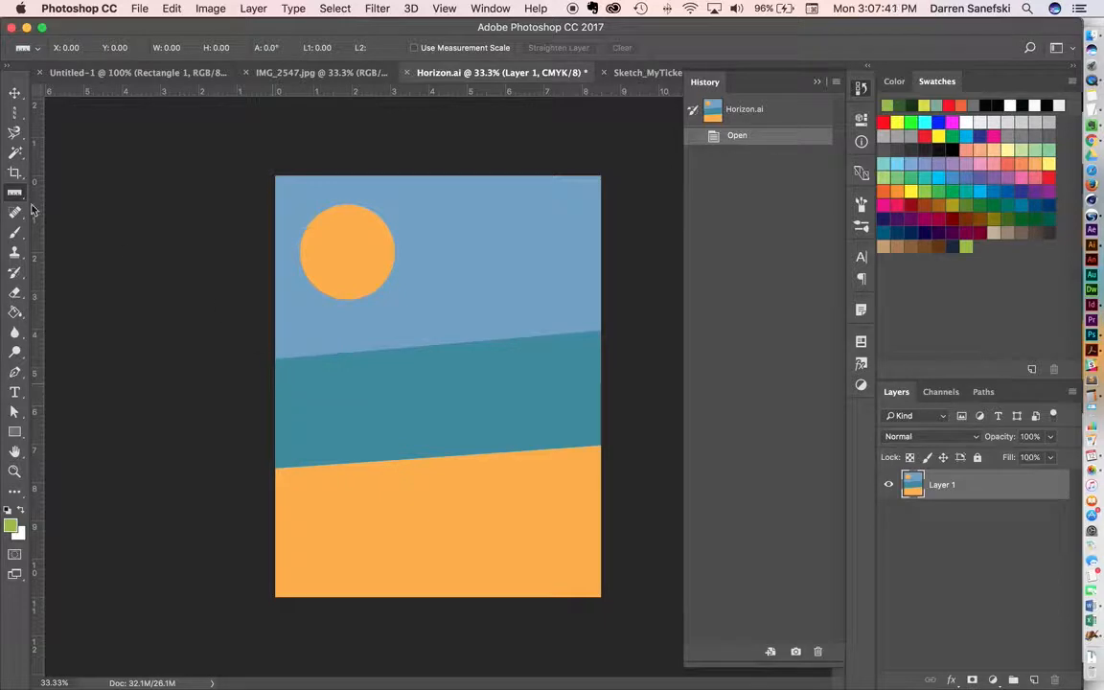
drag(275, 359, 624, 329)
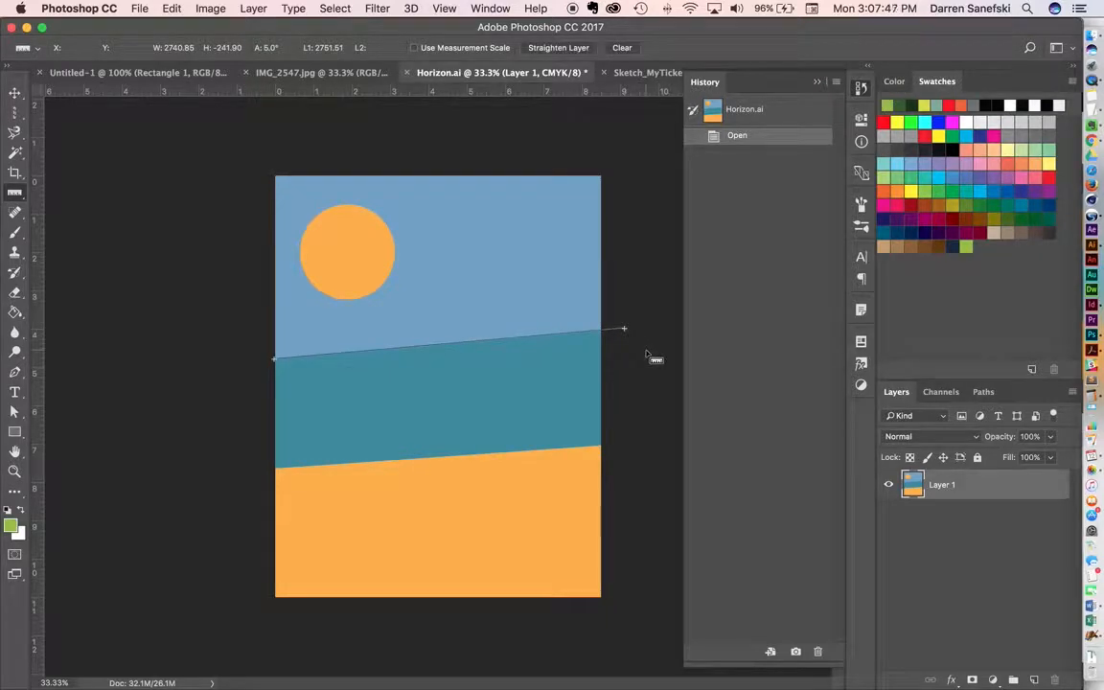
- Rotate the Horizon.ai canvas clockwise by the ruler's measured angle of 5.04°
click(210, 7)
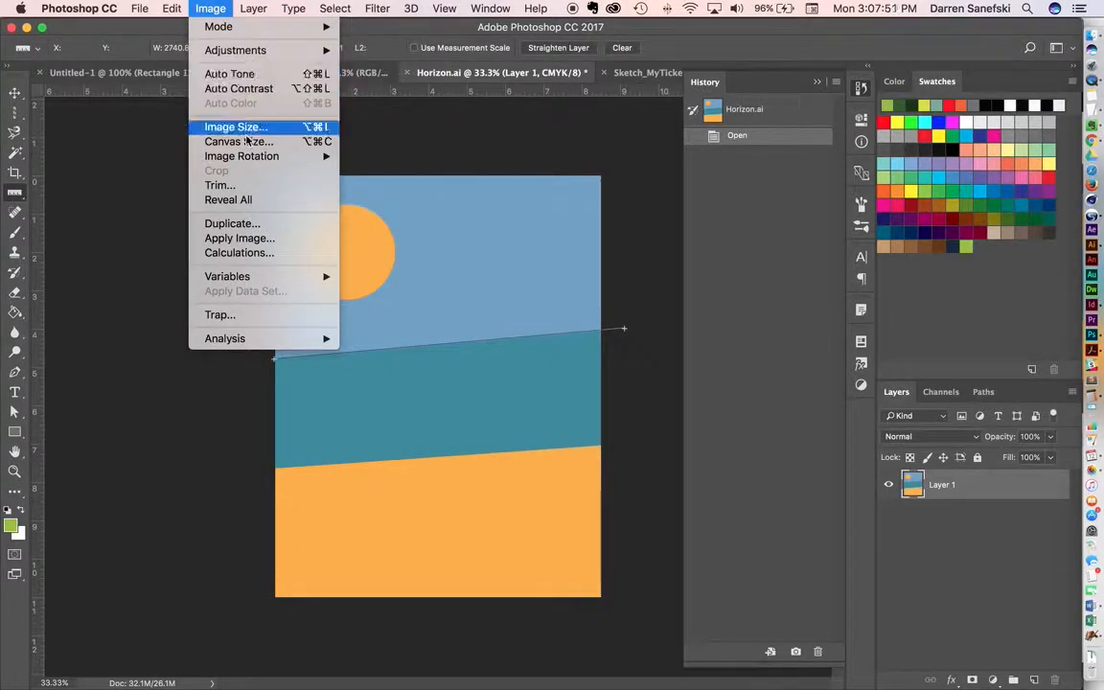
mouse_move(283, 153)
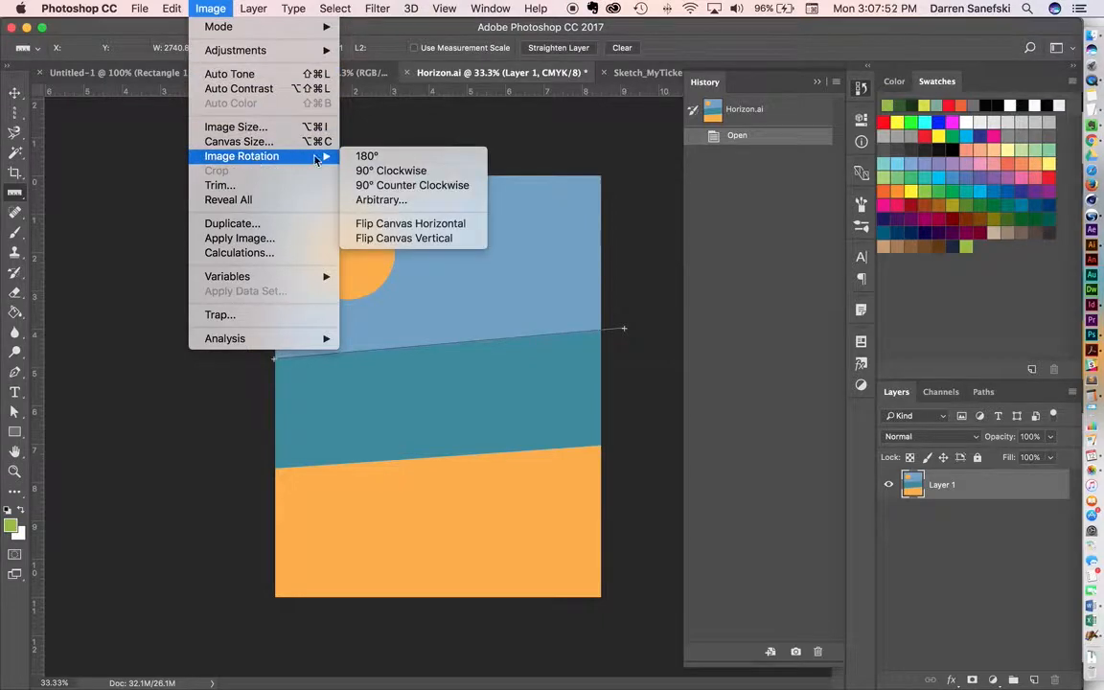
click(373, 200)
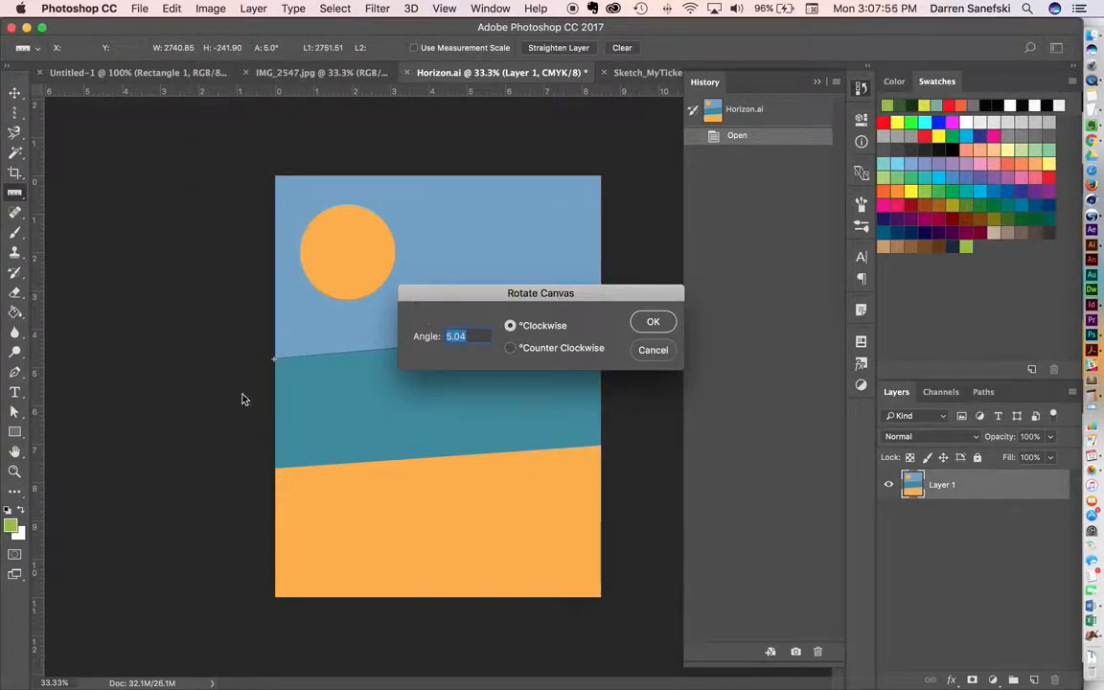
click(655, 326)
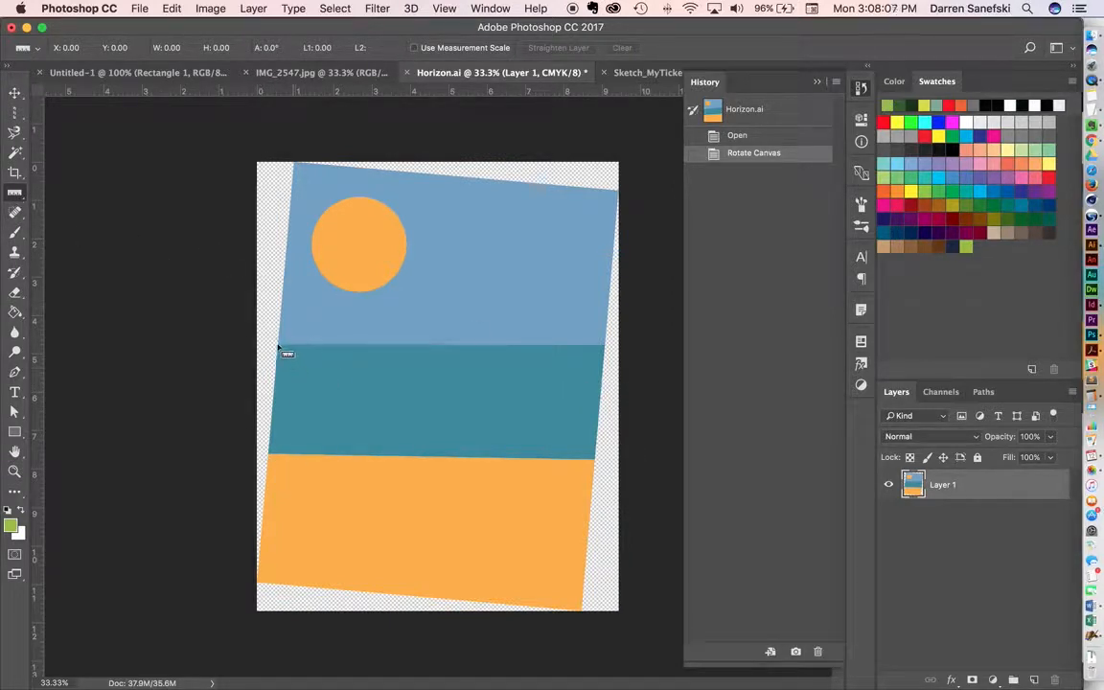
- Measure the levelled horizon's width and the artwork's vertical height with the Ruler tool
drag(277, 344, 603, 344)
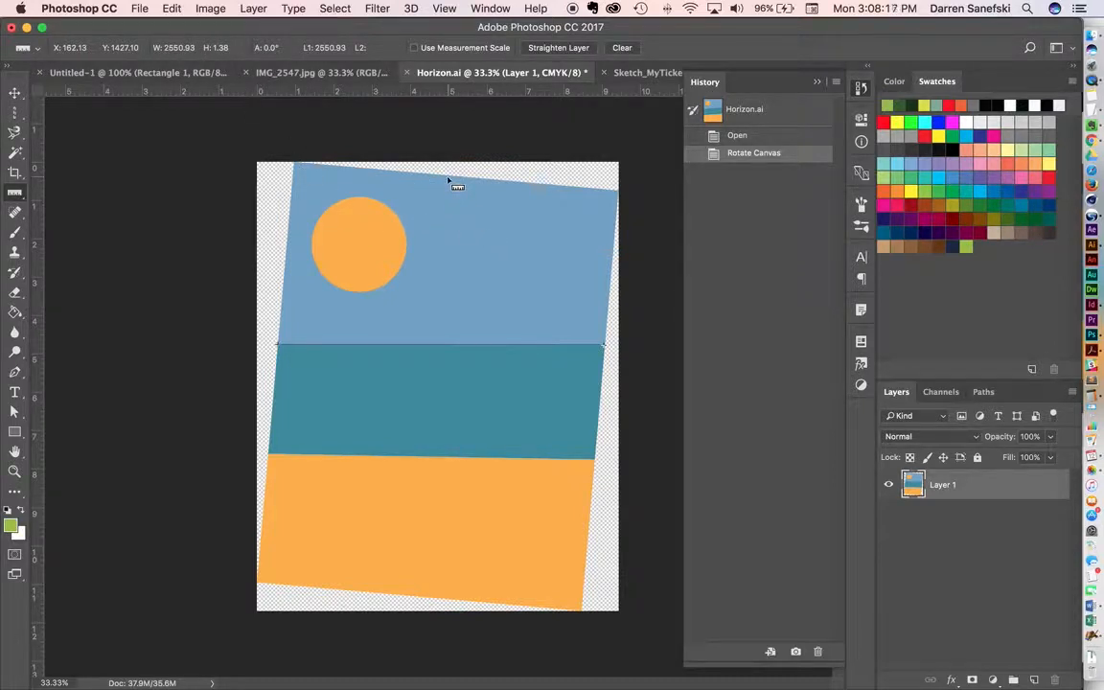
mouse_move(447, 178)
mouse_down()
mouse_move(445, 653)
mouse_move(446, 562)
mouse_move(470, 603)
mouse_up()
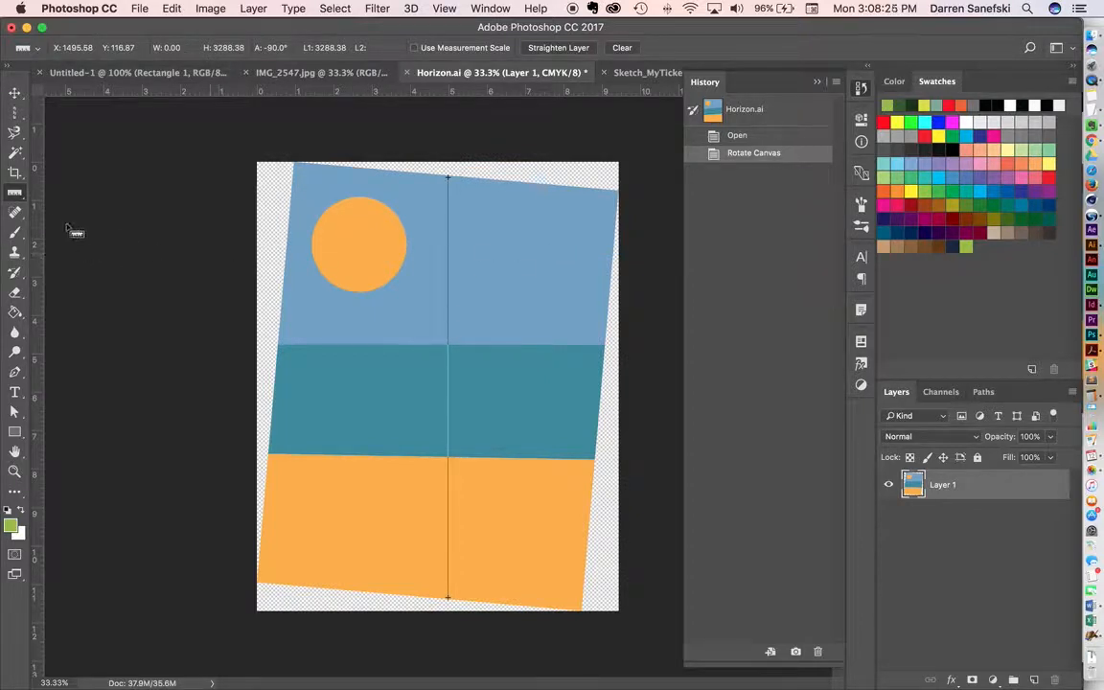
- Paint green looping scribbles across the sky and teal band with the Brush tool at size 80
click(14, 212)
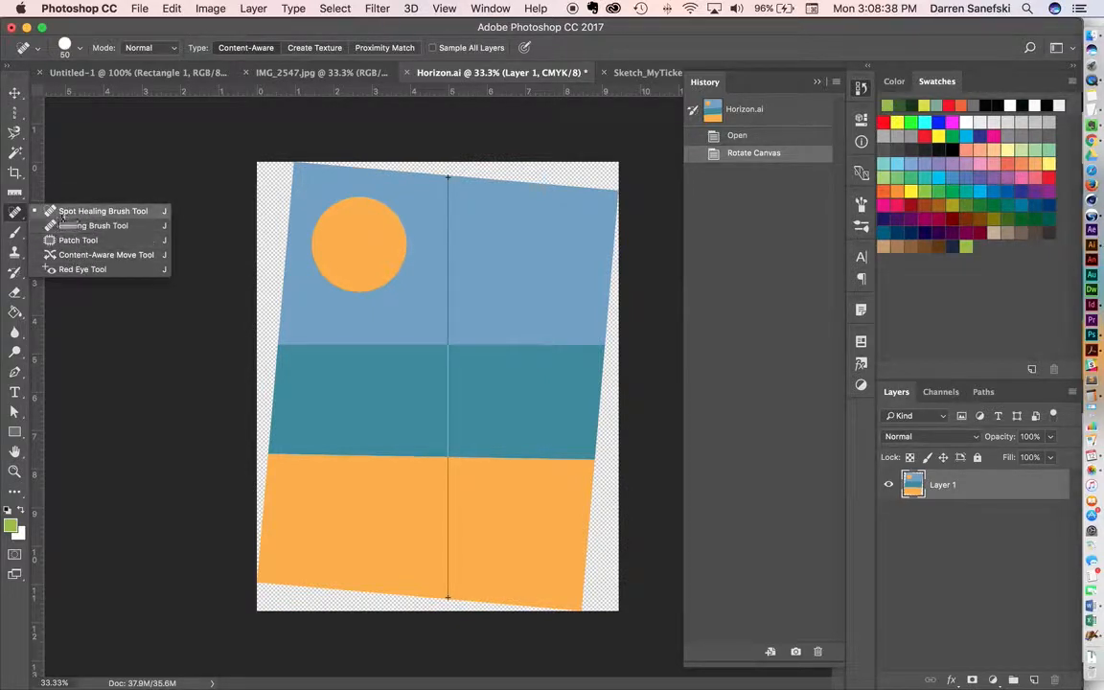
click(19, 234)
click(104, 234)
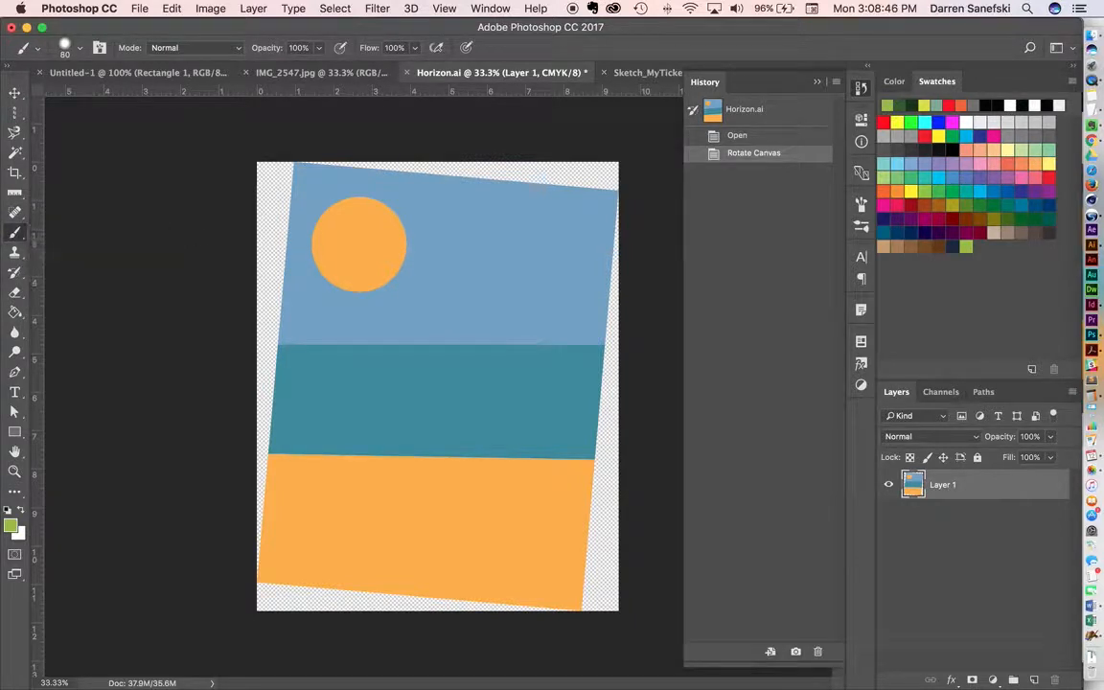
drag(486, 255, 525, 287)
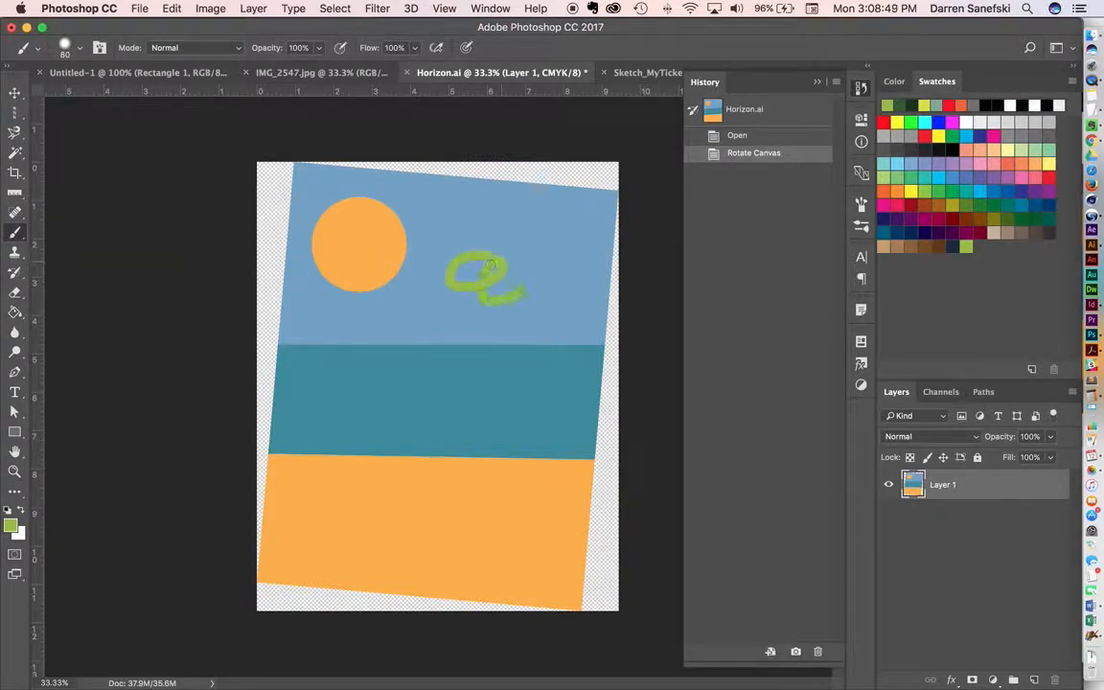
mouse_move(437, 313)
mouse_down()
mouse_move(408, 357)
mouse_move(545, 338)
mouse_move(522, 316)
mouse_up()
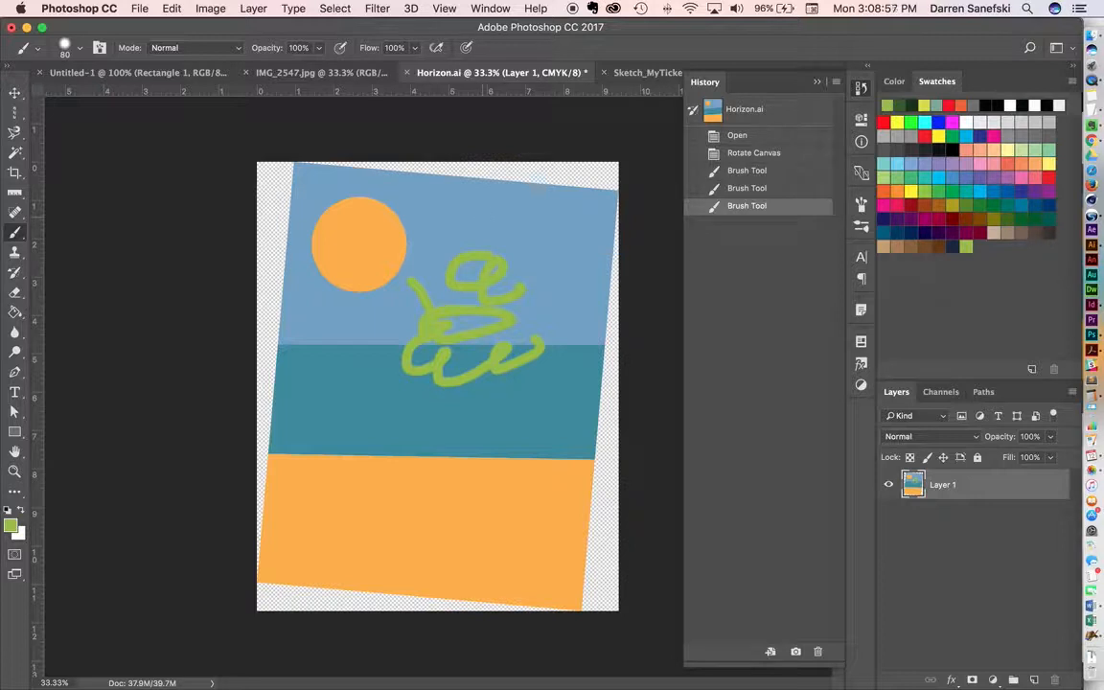
- Enlarge the brush to 400 and paint a thick green blob in the sky above the scribbles
key(bracketright)
key(bracketright)
key(bracketright)
drag(519, 217, 489, 232)
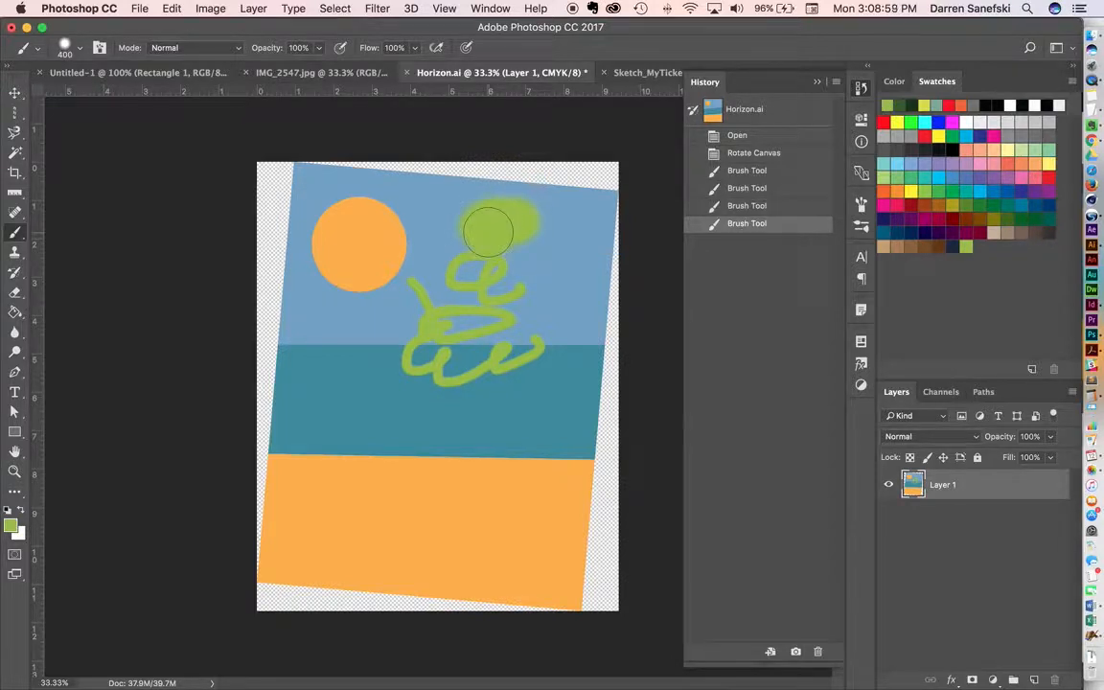
- Reduce the brush to 35 and paint a thin green loop overlapping the sun's right edge
key(bracketleft)
key(bracketleft)
key(bracketleft)
key(bracketleft)
key(bracketleft)
key(bracketleft)
key(bracketleft)
key(bracketleft)
key(bracketleft)
key(bracketleft)
drag(411, 214, 443, 226)
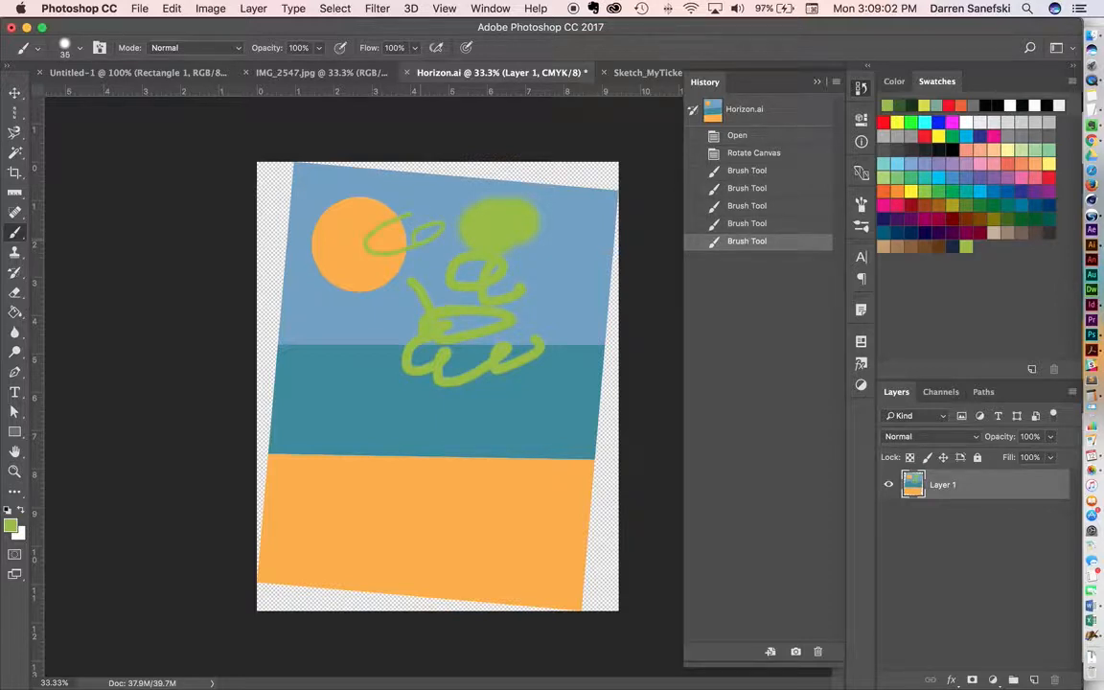
- Draw small 1-pixel green marks in the lower part of the artwork with the Pencil tool
right_click(14, 231)
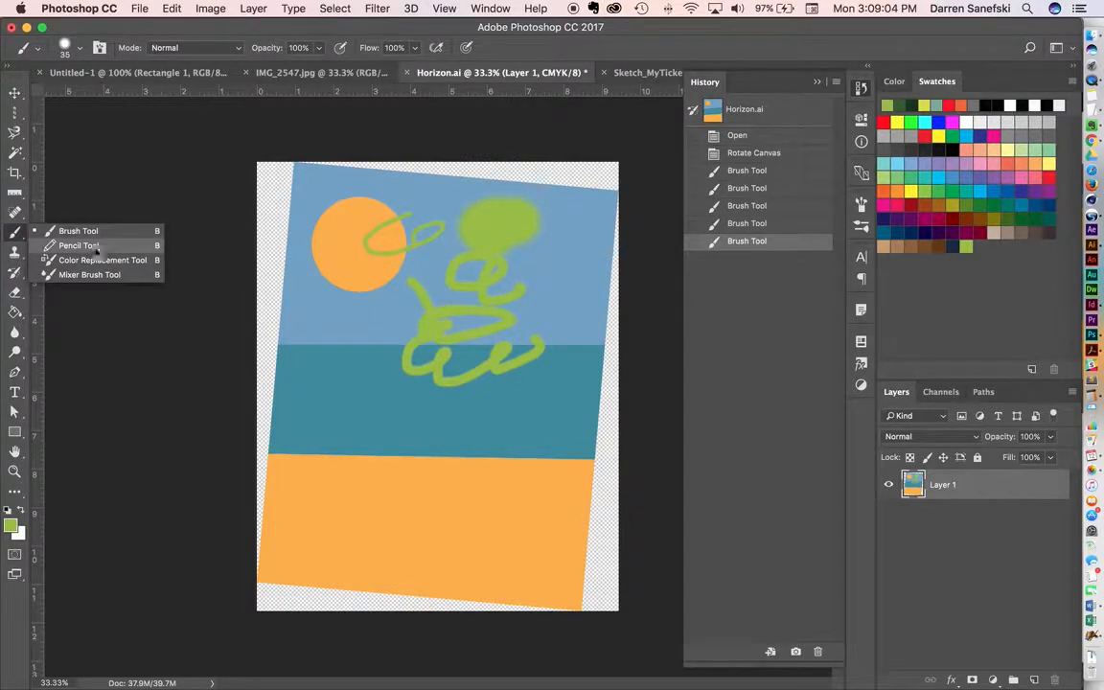
click(67, 221)
click(345, 476)
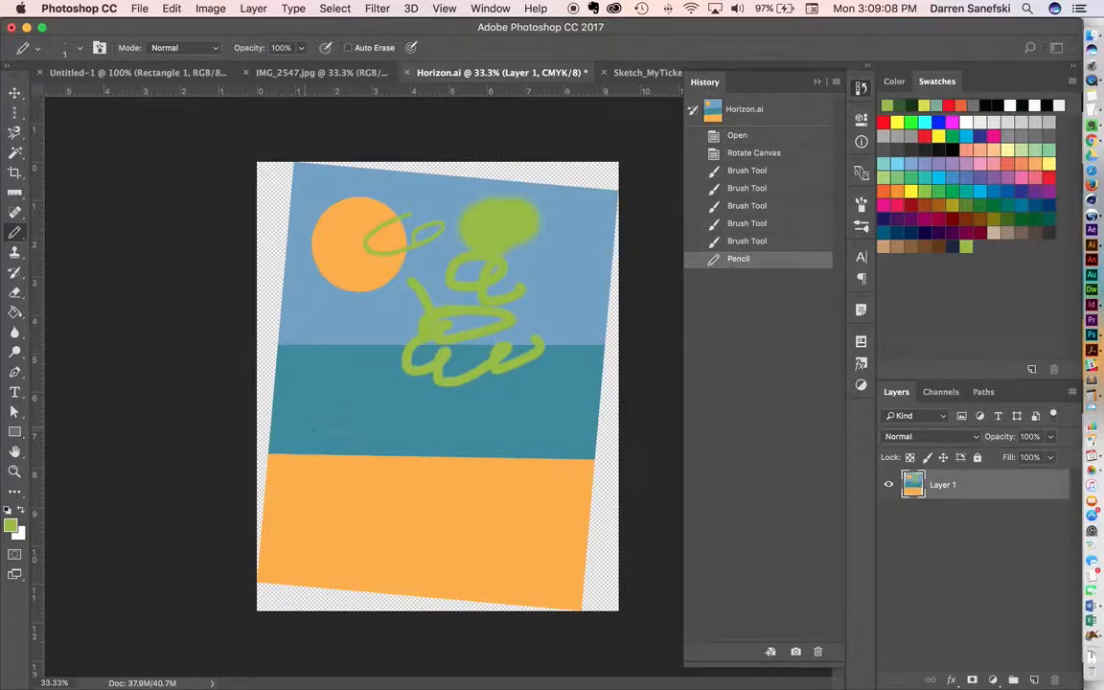
drag(312, 433, 305, 426)
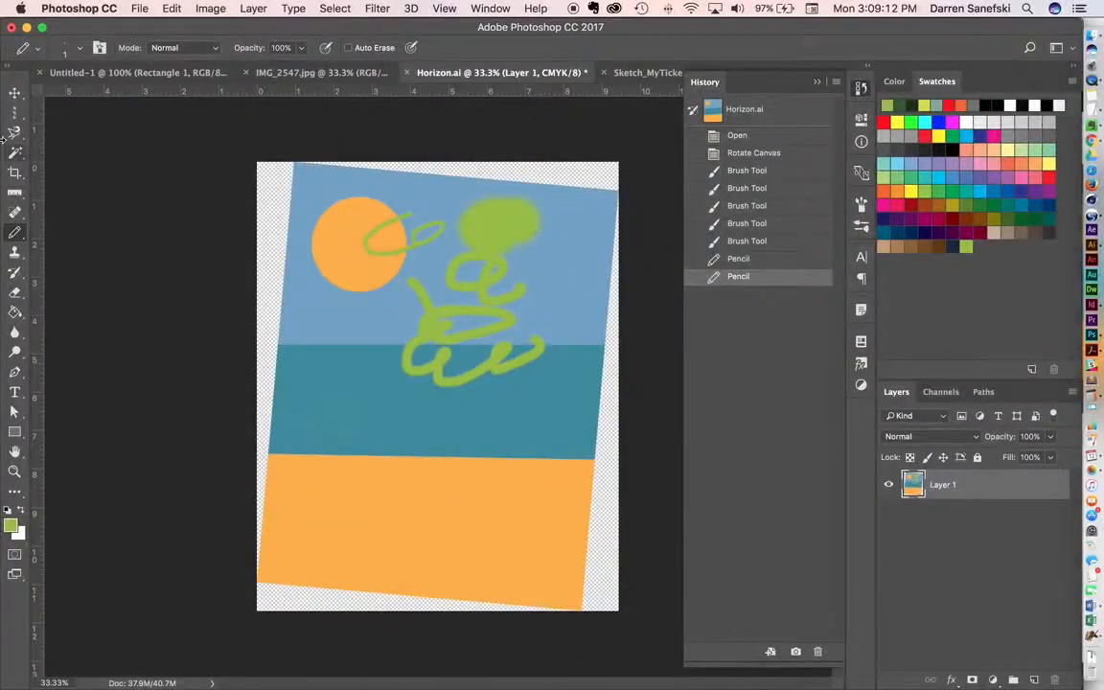
- Clone the sky, teal and orange bands over the transparent strip along the artwork's right edge, using the Clone Stamp at size 250
click(14, 231)
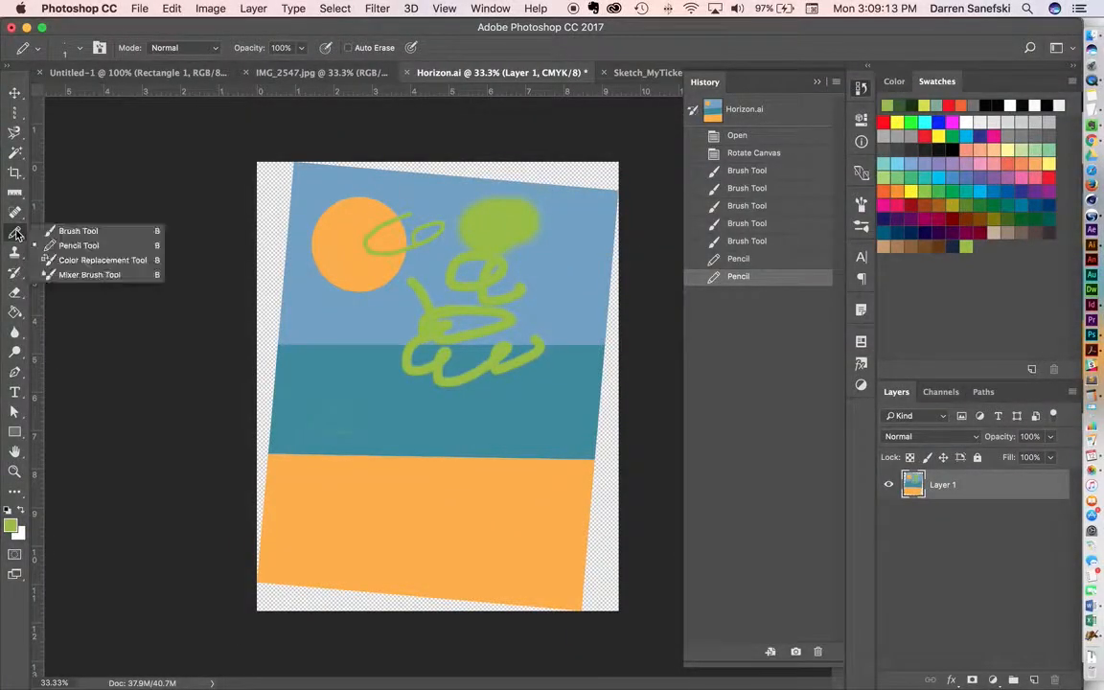
click(108, 281)
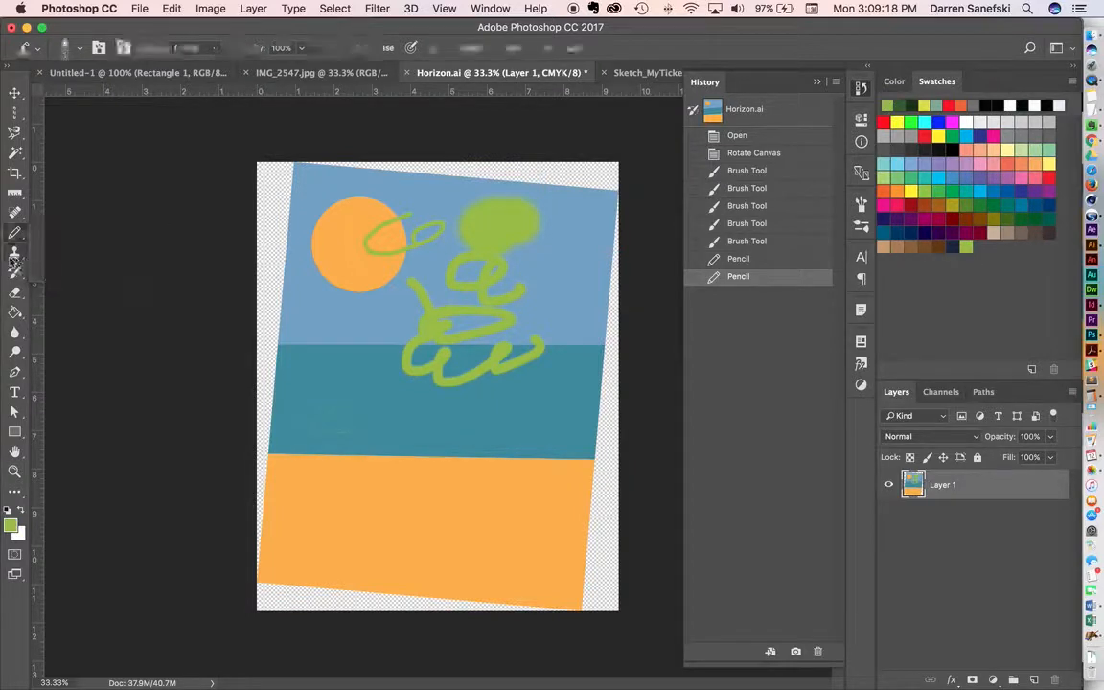
click(15, 253)
click(93, 252)
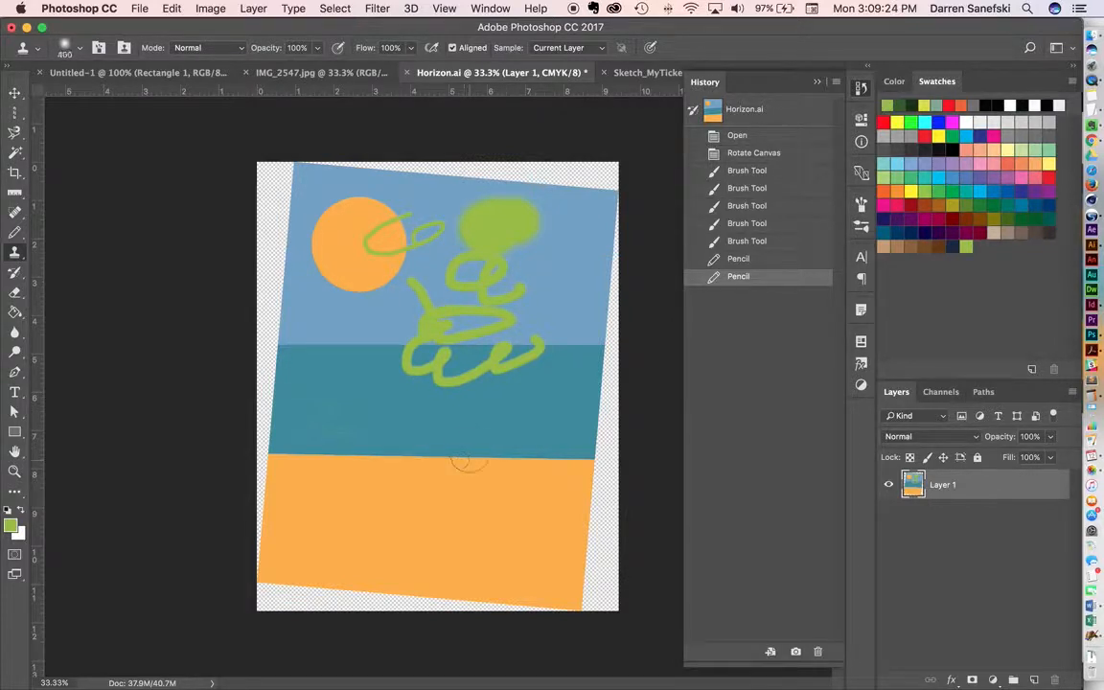
key(bracketright)
key(bracketright)
key(bracketright)
key(bracketleft)
key(bracketleft)
key(bracketleft)
mouse_move(593, 460)
mouse_down()
mouse_move(600, 485)
mouse_move(612, 505)
mouse_move(623, 469)
mouse_move(597, 422)
mouse_move(602, 373)
mouse_move(599, 392)
mouse_move(595, 383)
mouse_move(608, 429)
mouse_move(611, 171)
mouse_move(607, 215)
mouse_up()
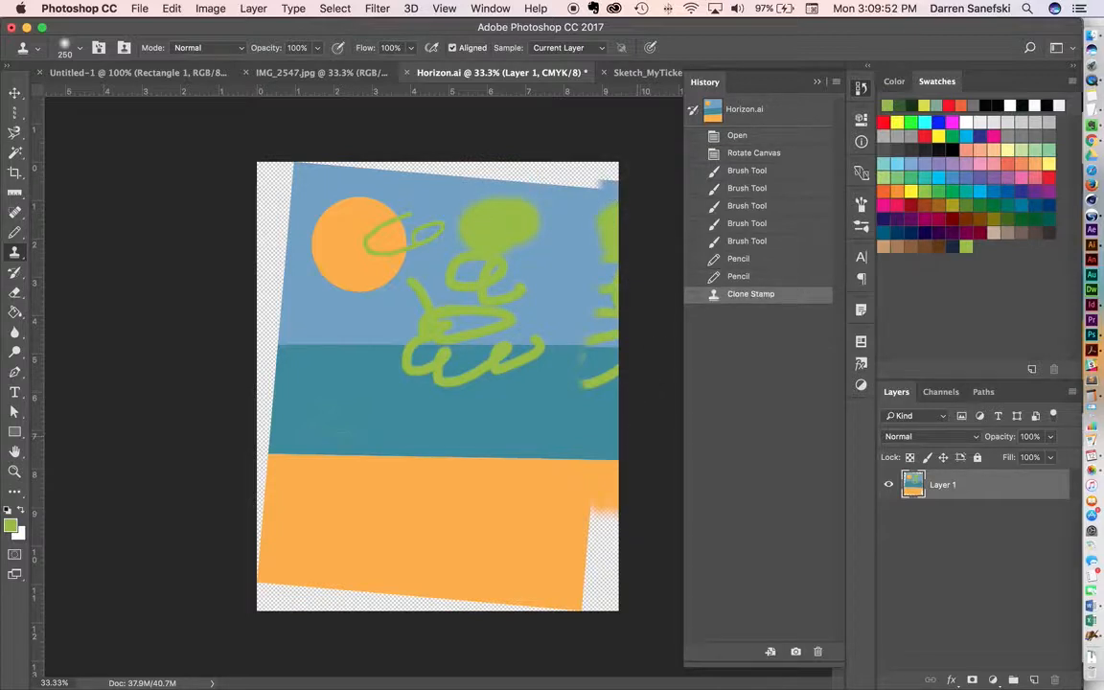
click(14, 251)
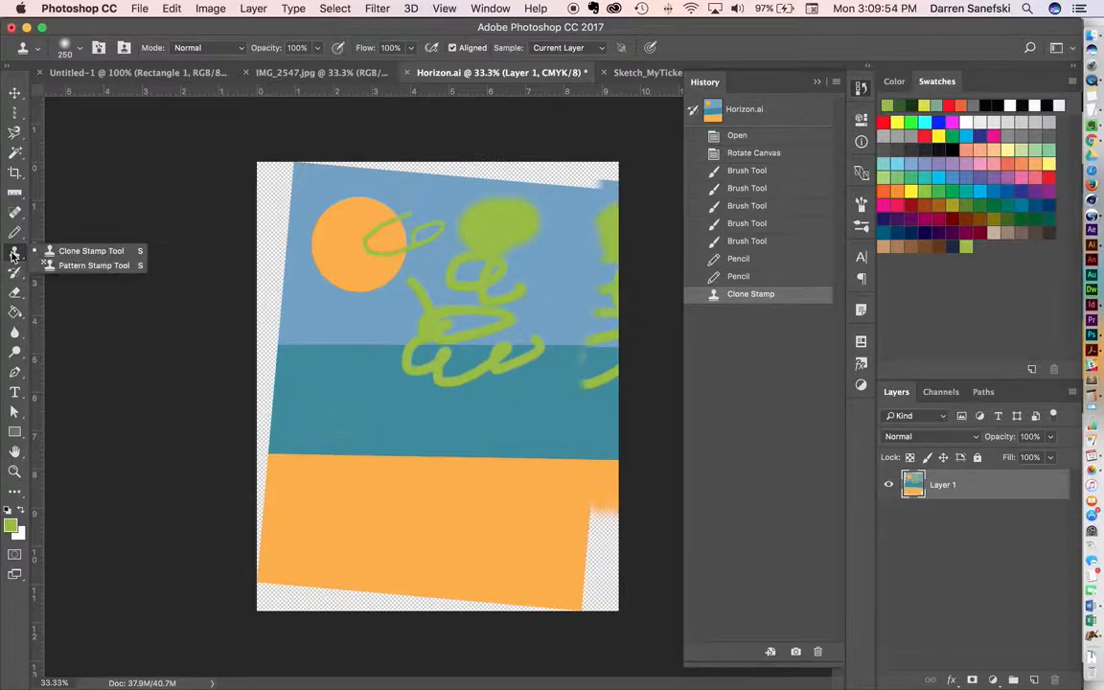
click(93, 265)
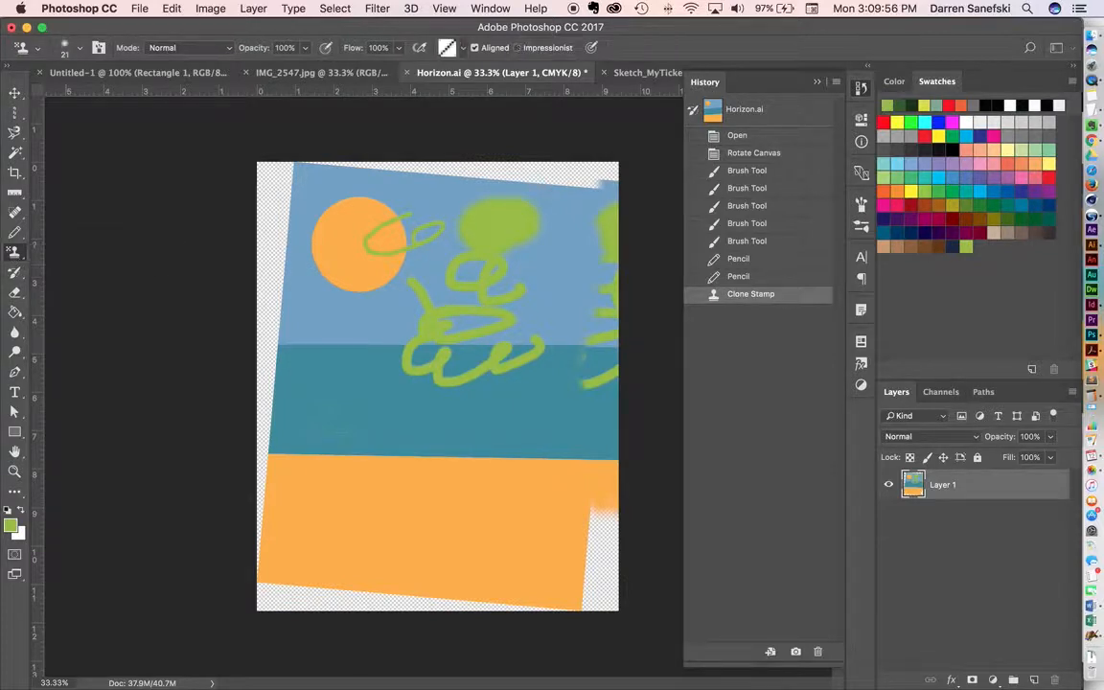
click(18, 251)
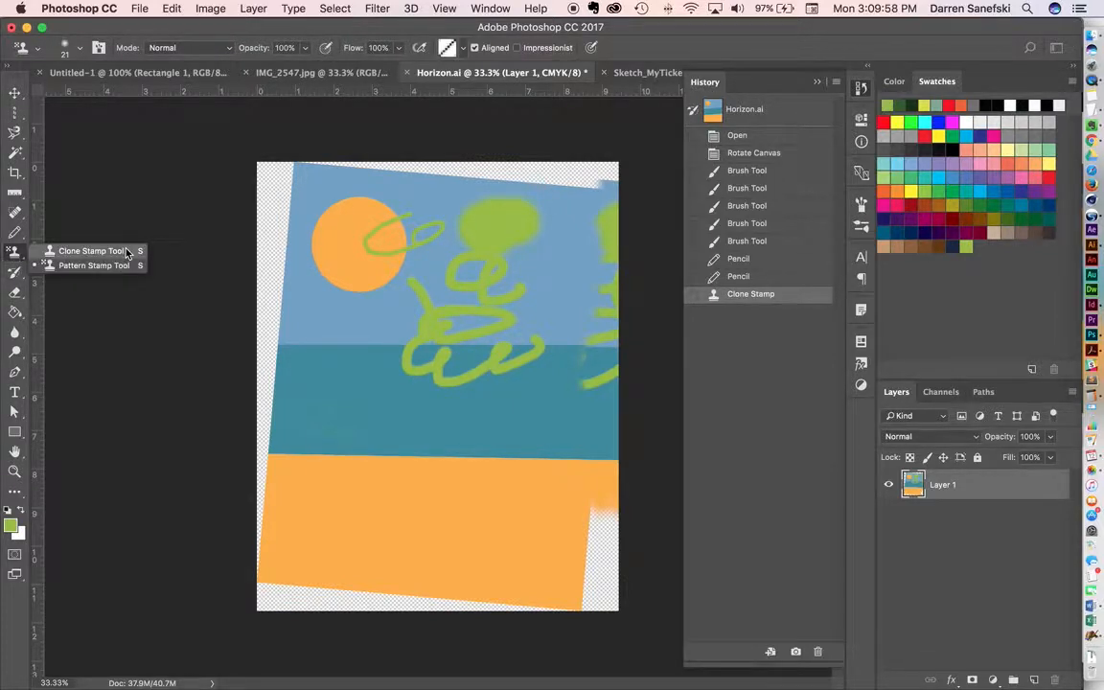
click(76, 248)
click(17, 278)
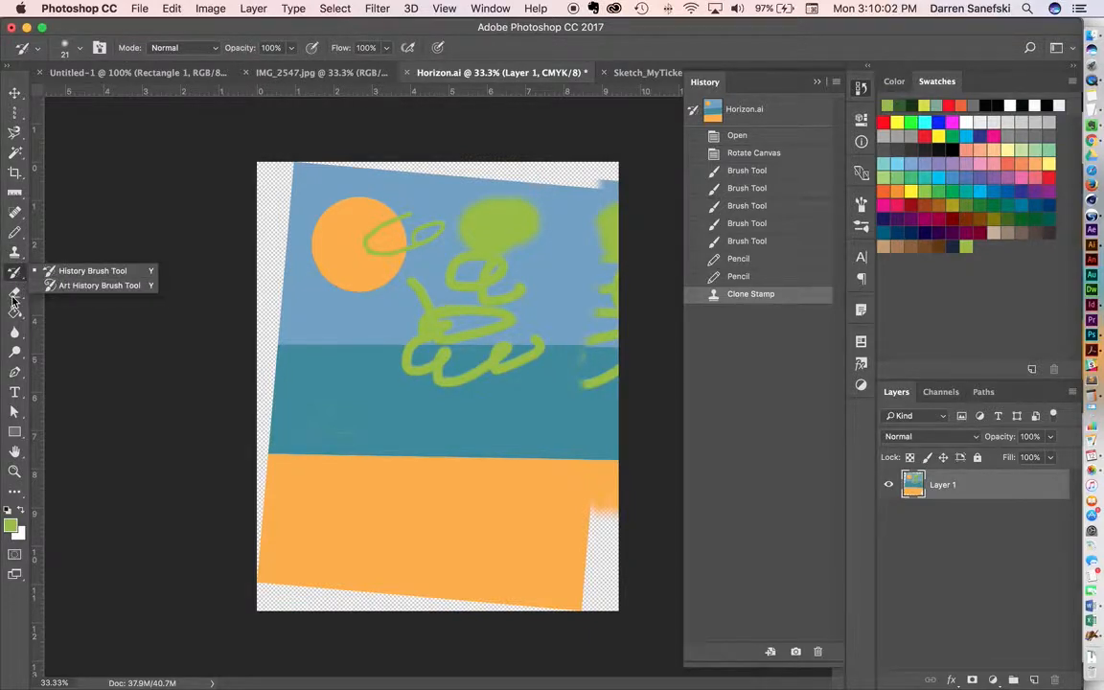
- Erase a scribble across the teal and orange bands with the Eraser, and a smaller one at the sky's lower-left edge with the Background Eraser
mouse_move(17, 295)
mouse_down()
mouse_move(65, 294)
mouse_move(12, 293)
mouse_up()
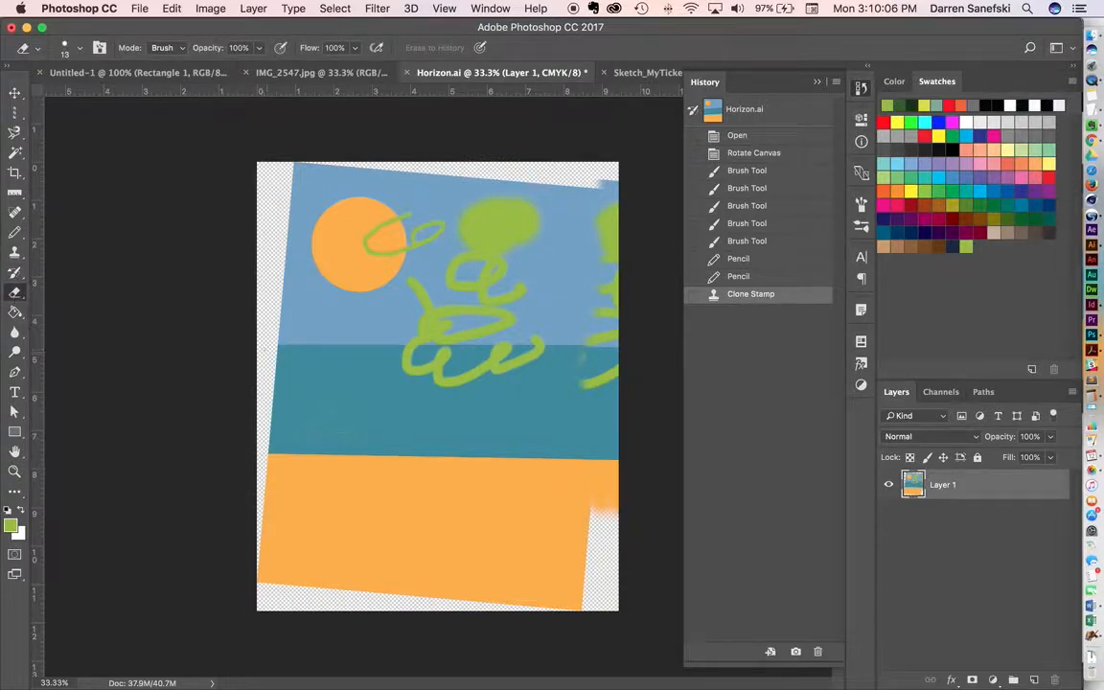
mouse_move(306, 384)
mouse_down()
mouse_move(342, 385)
mouse_move(359, 451)
mouse_move(391, 470)
mouse_up()
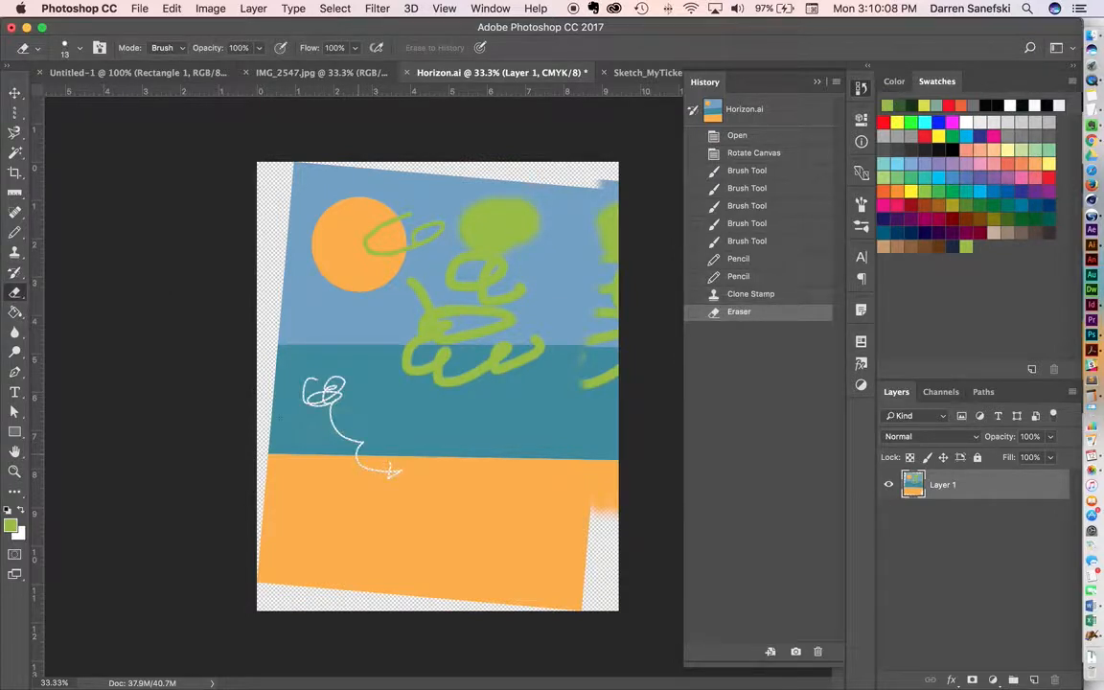
drag(19, 297, 115, 305)
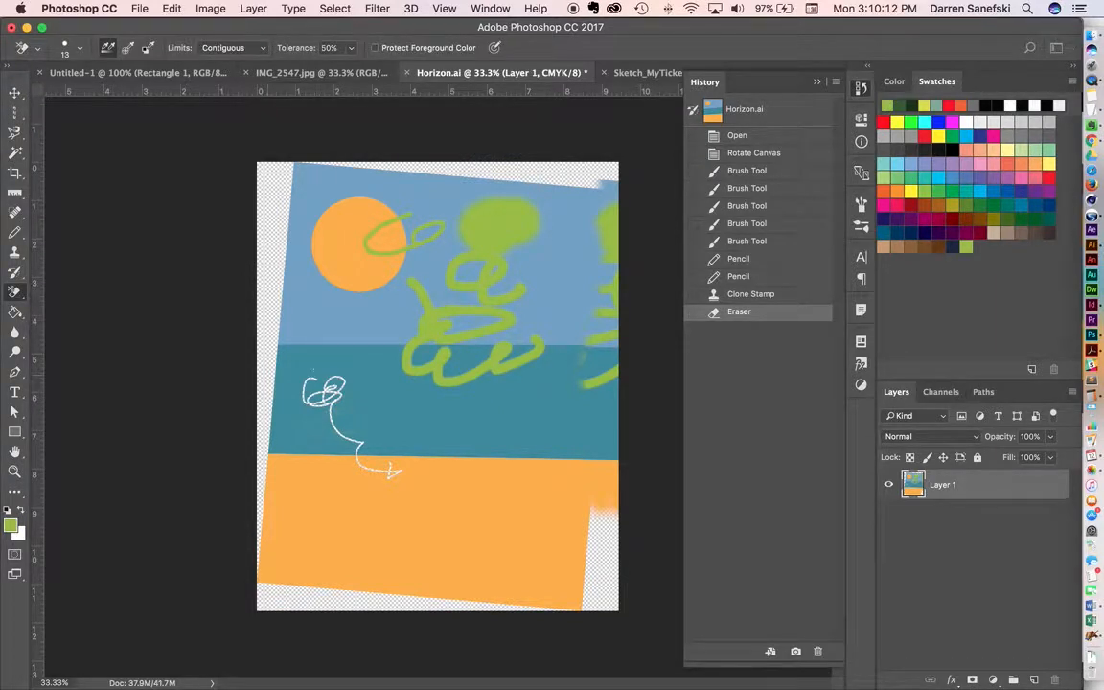
drag(331, 335, 292, 362)
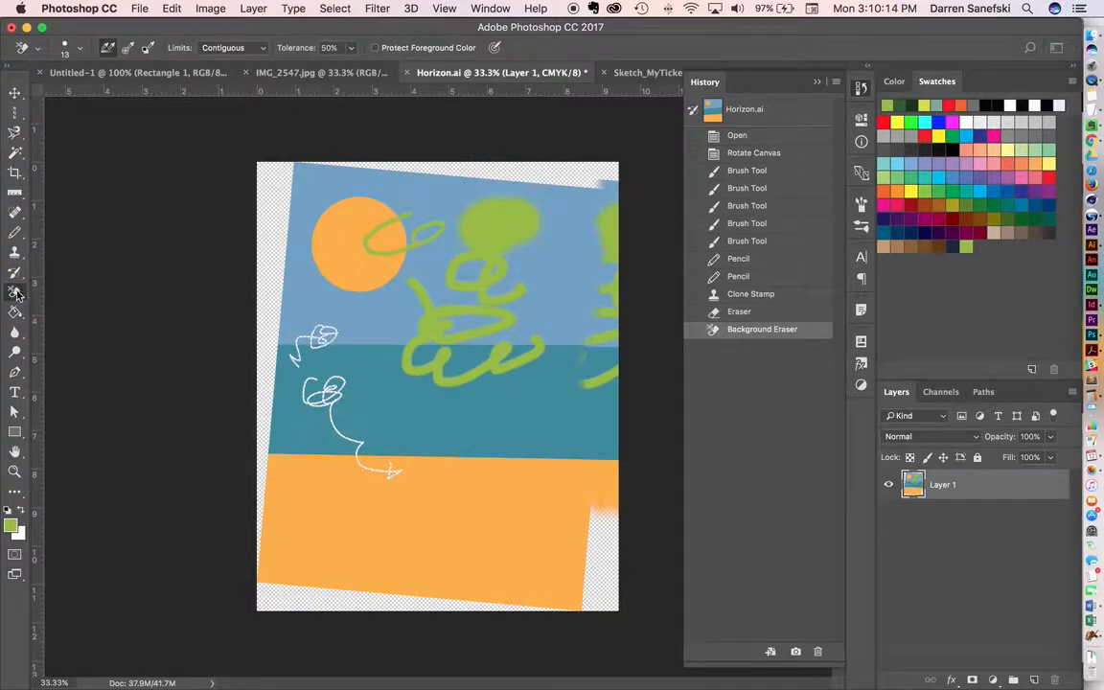
- Remove most of the teal band, the sky and the orange band with the Magic Eraser at tolerance 32
drag(16, 294, 94, 324)
click(378, 393)
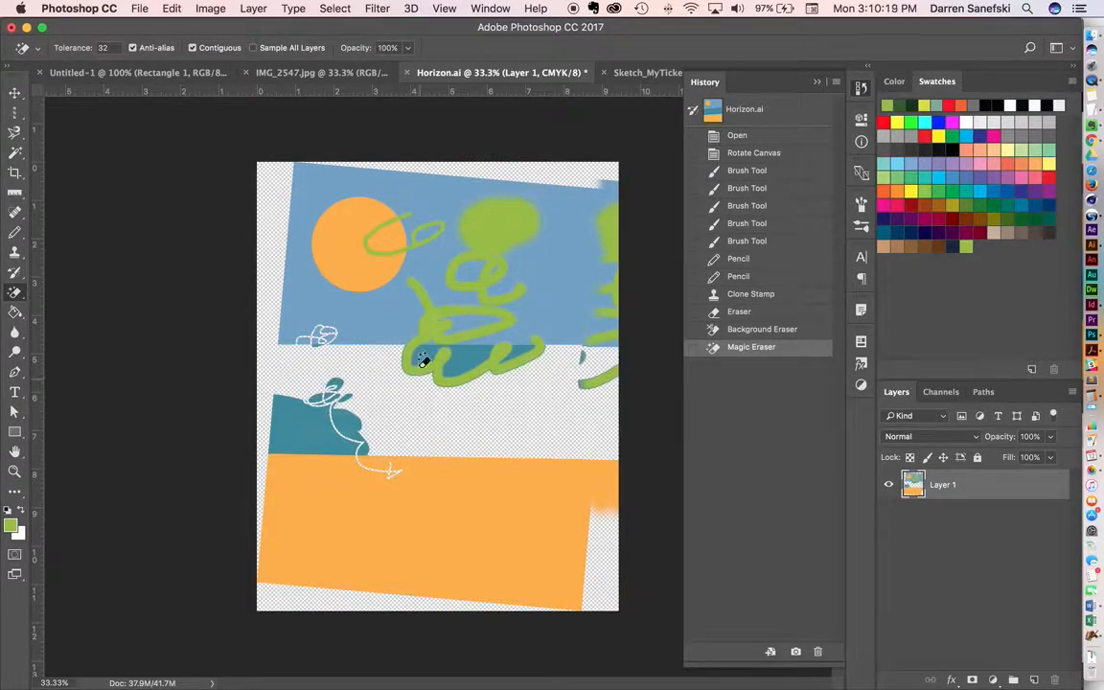
click(381, 324)
click(284, 378)
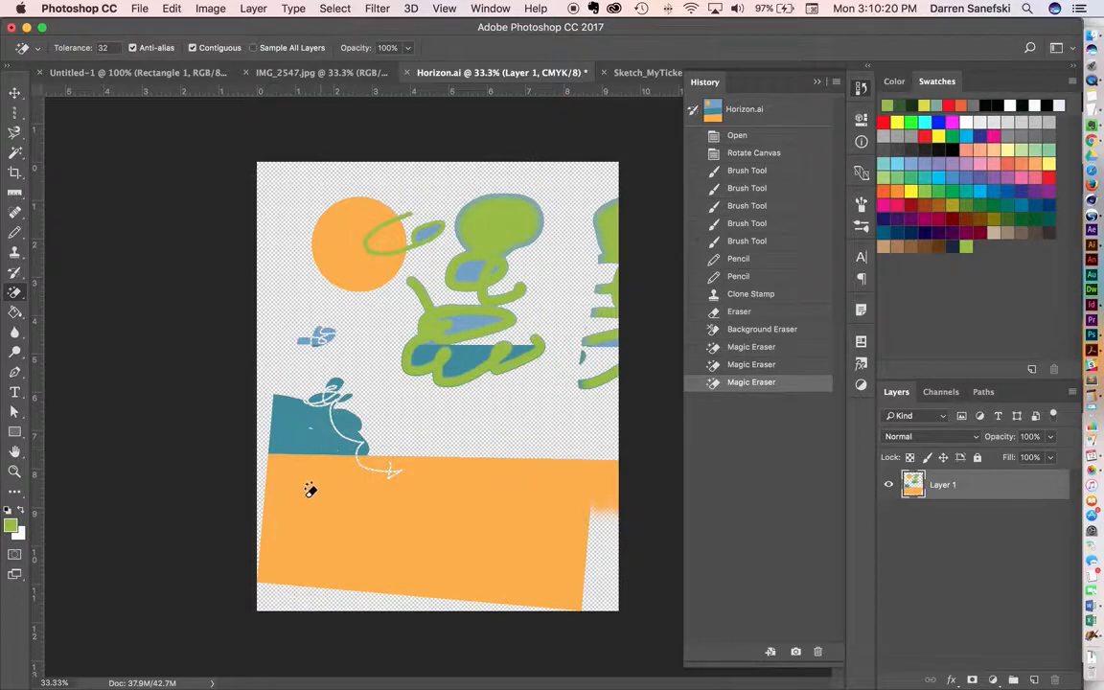
click(310, 489)
click(337, 465)
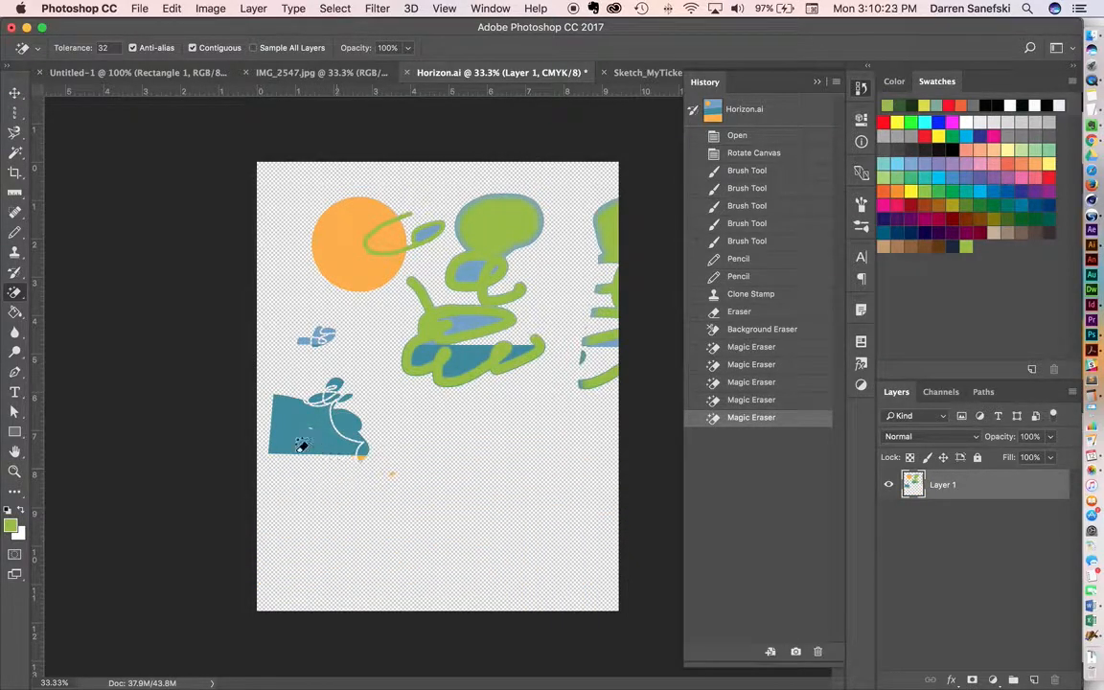
- Erase the outer part of the teal remnant, the green blob's fill and the orange sun with the Magic Eraser
click(268, 397)
click(452, 201)
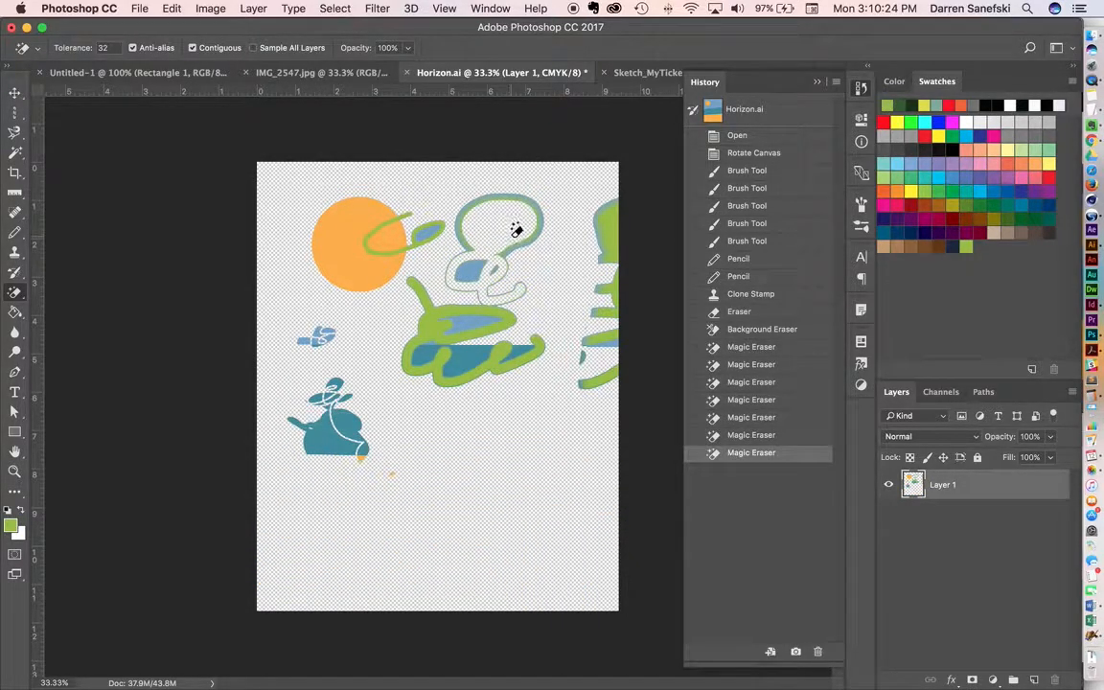
click(353, 230)
click(407, 225)
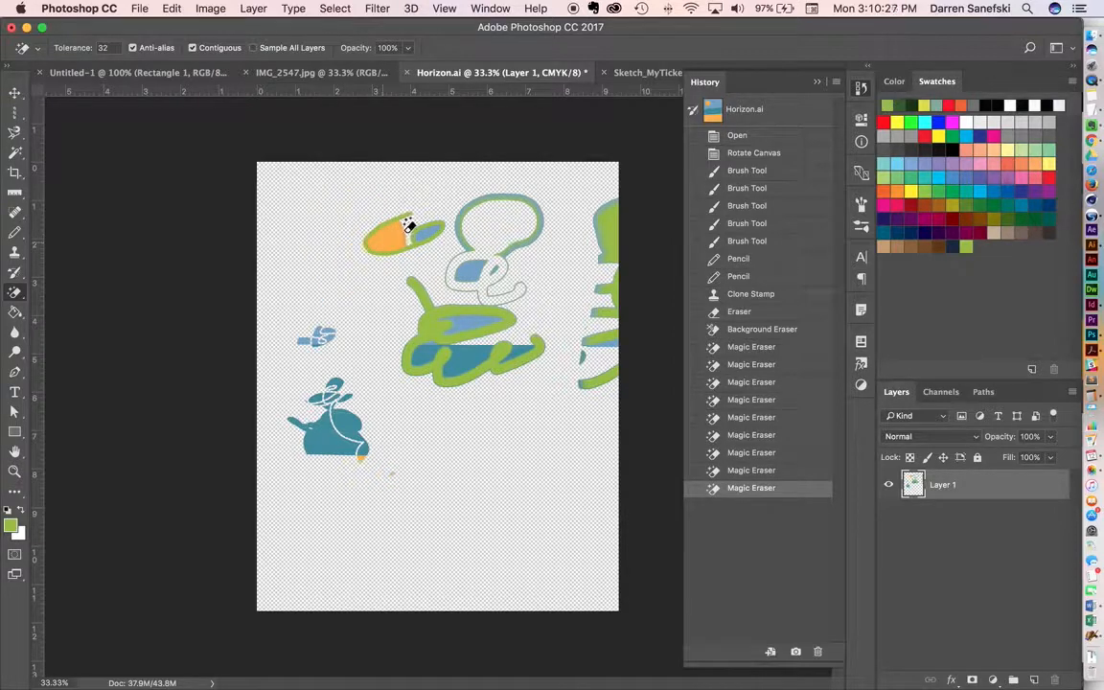
click(407, 225)
- Try a green-to-transparent linear gradient from left to right across the canvas, and undo it
drag(17, 317, 60, 328)
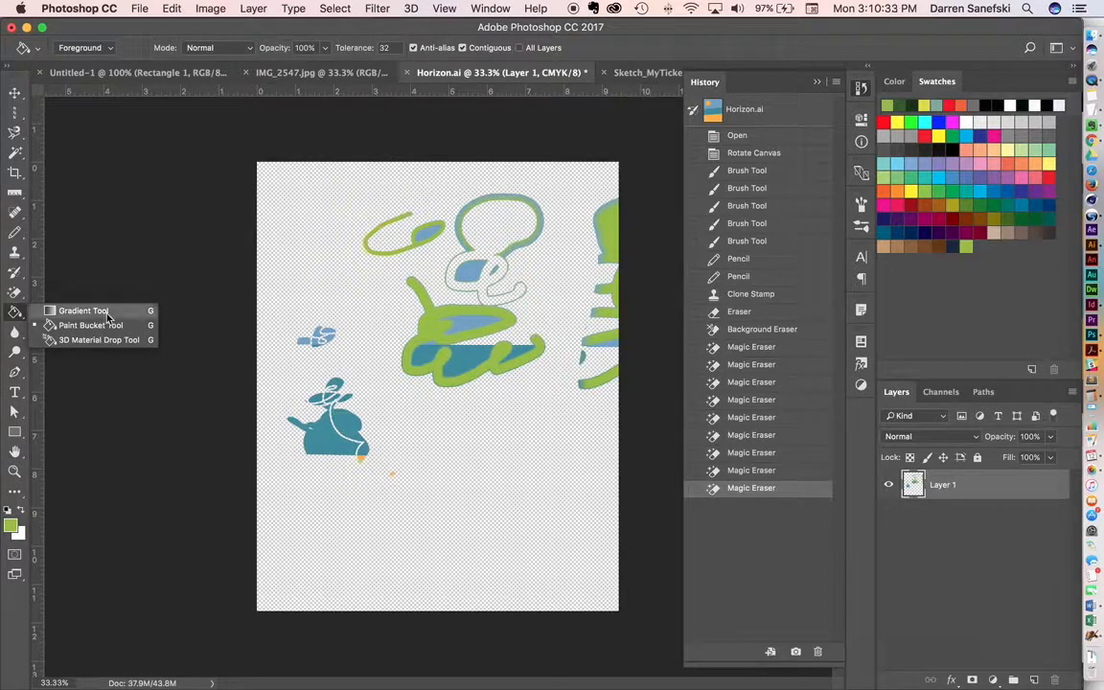
key(shift+g)
drag(258, 165, 611, 171)
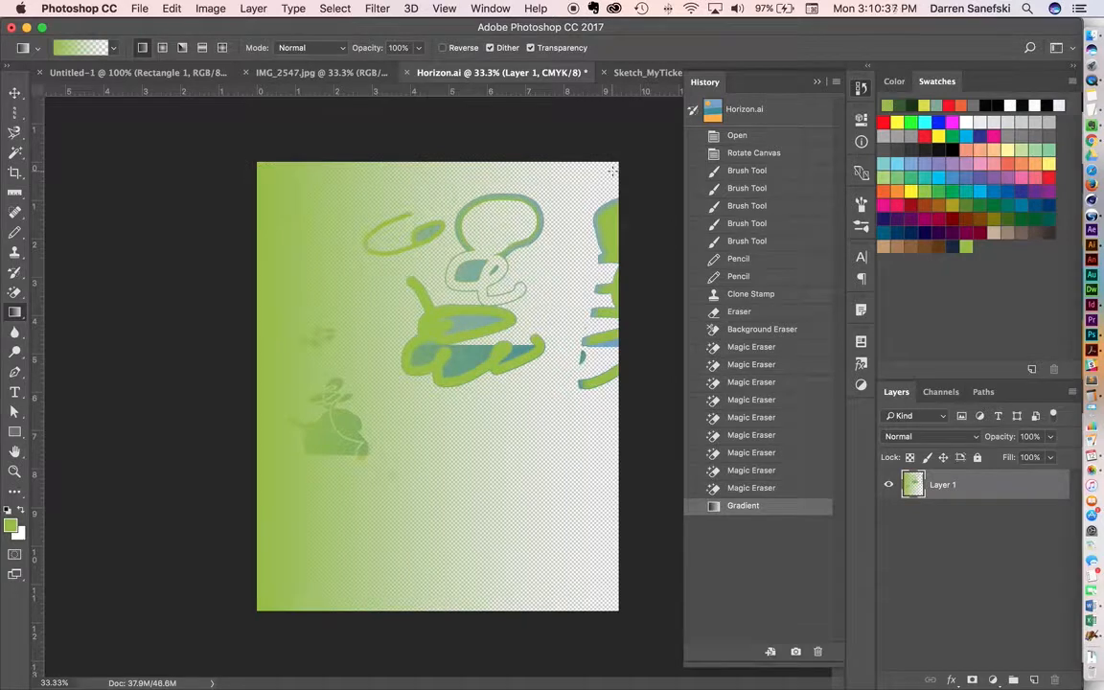
key(super+z)
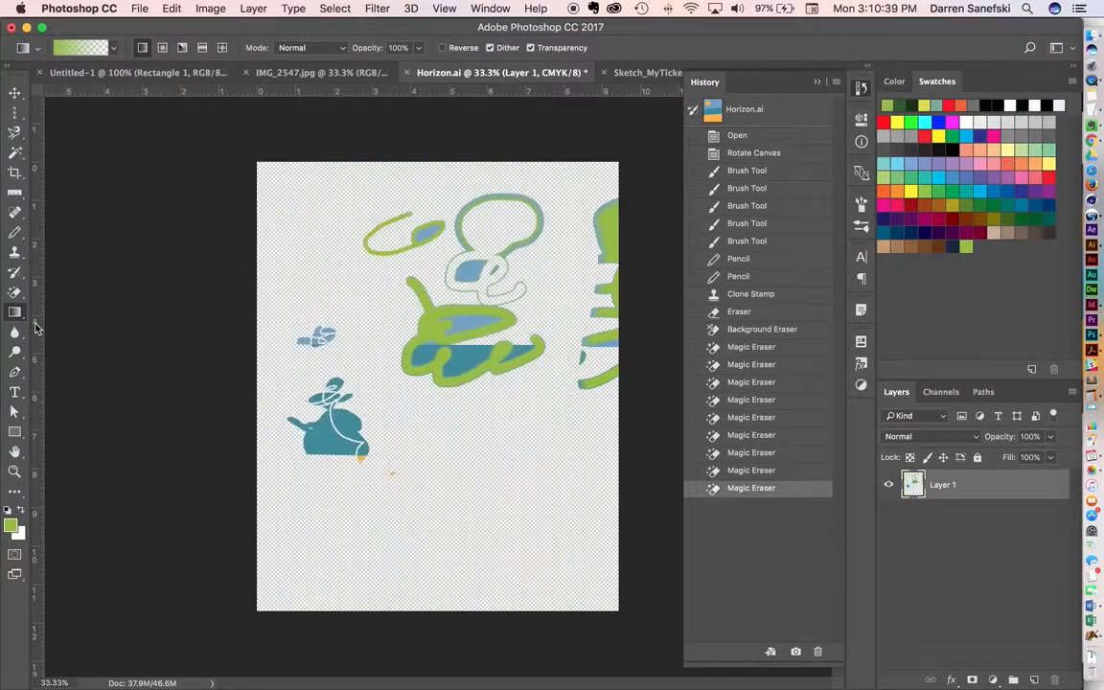
- Fill the transparent background around the remaining shapes with the green foreground color using the Paint Bucket
drag(10, 317, 96, 324)
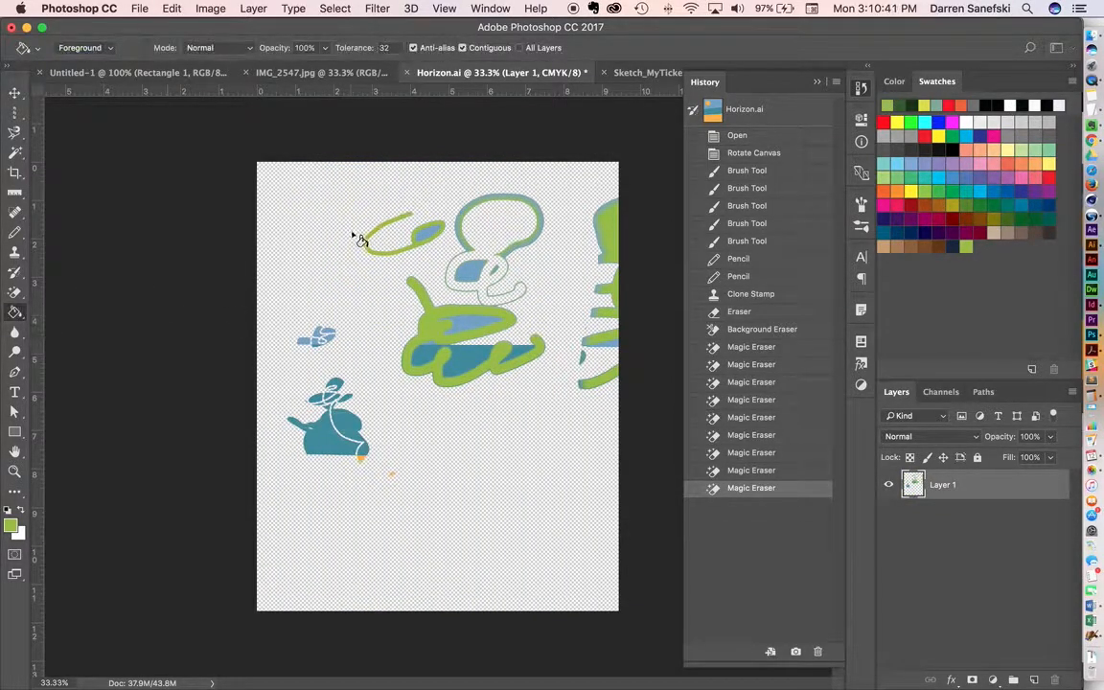
click(336, 217)
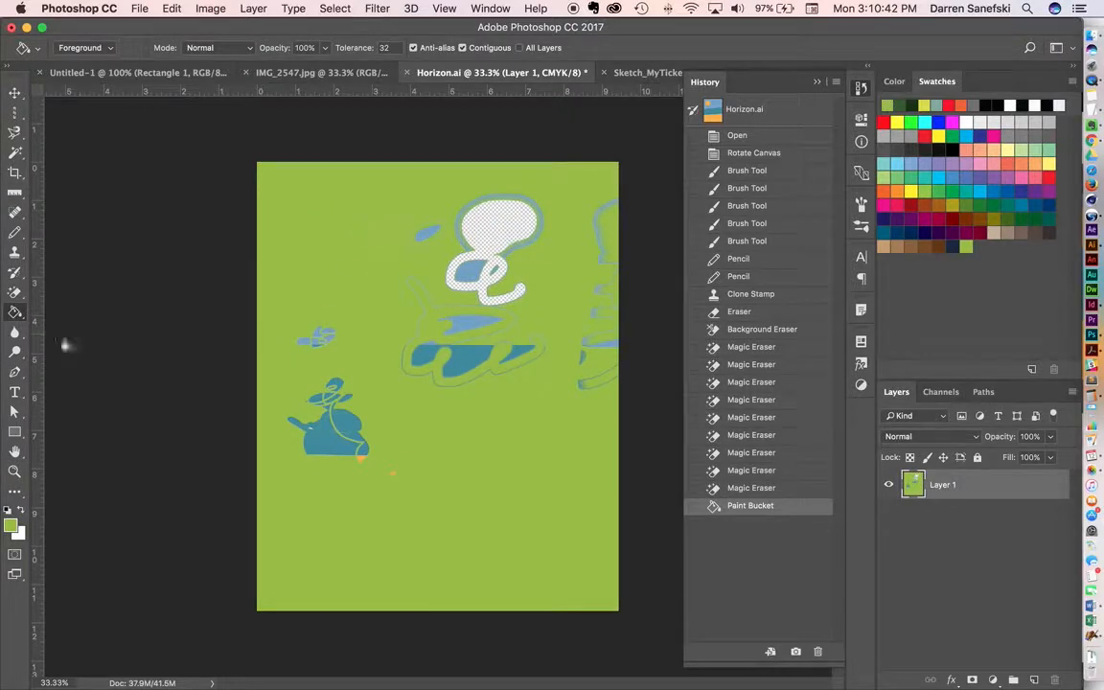
- Blur the left edge of the transparent blob and a spot in the green beside it, using the Blur tool at 50% strength
drag(22, 335, 38, 331)
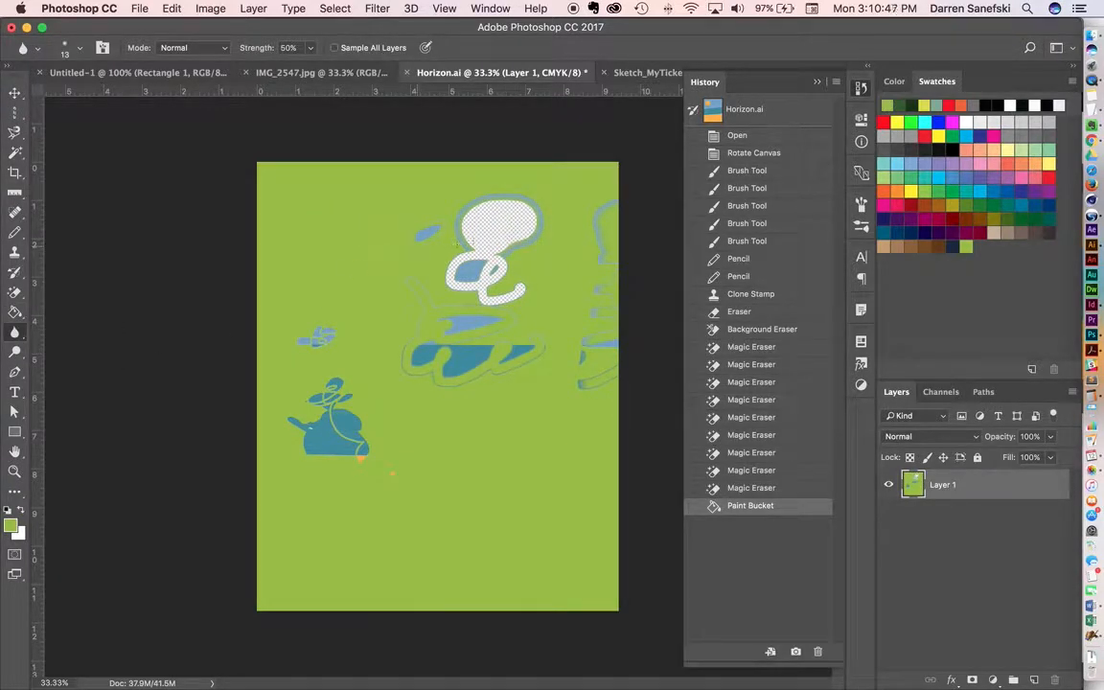
drag(458, 243, 491, 238)
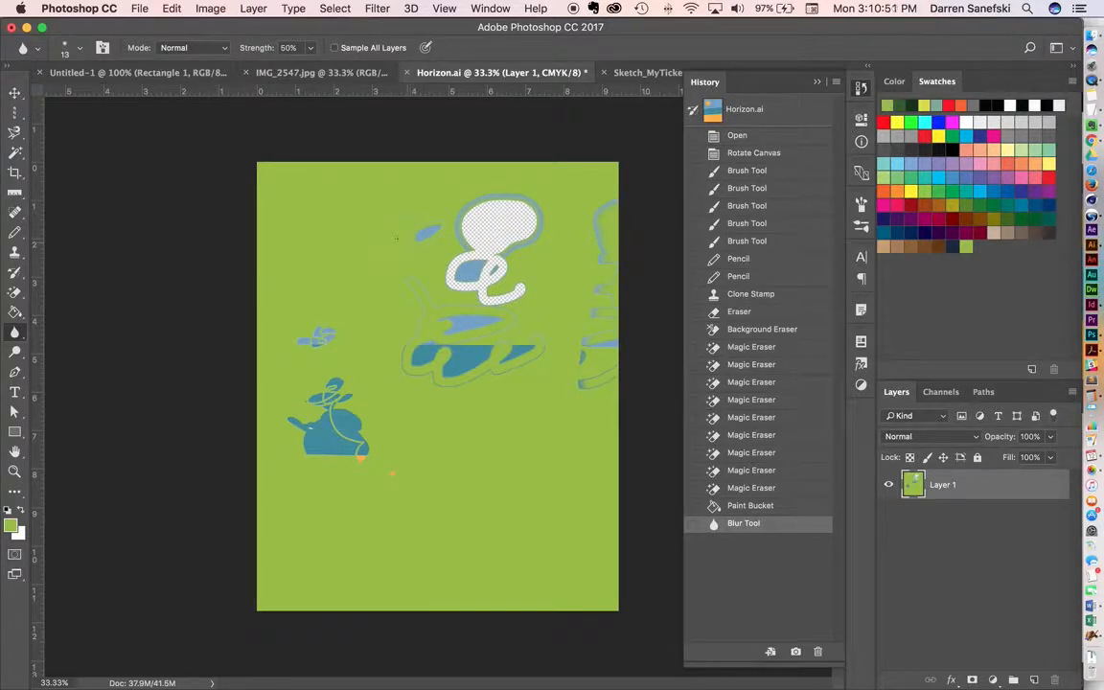
click(396, 238)
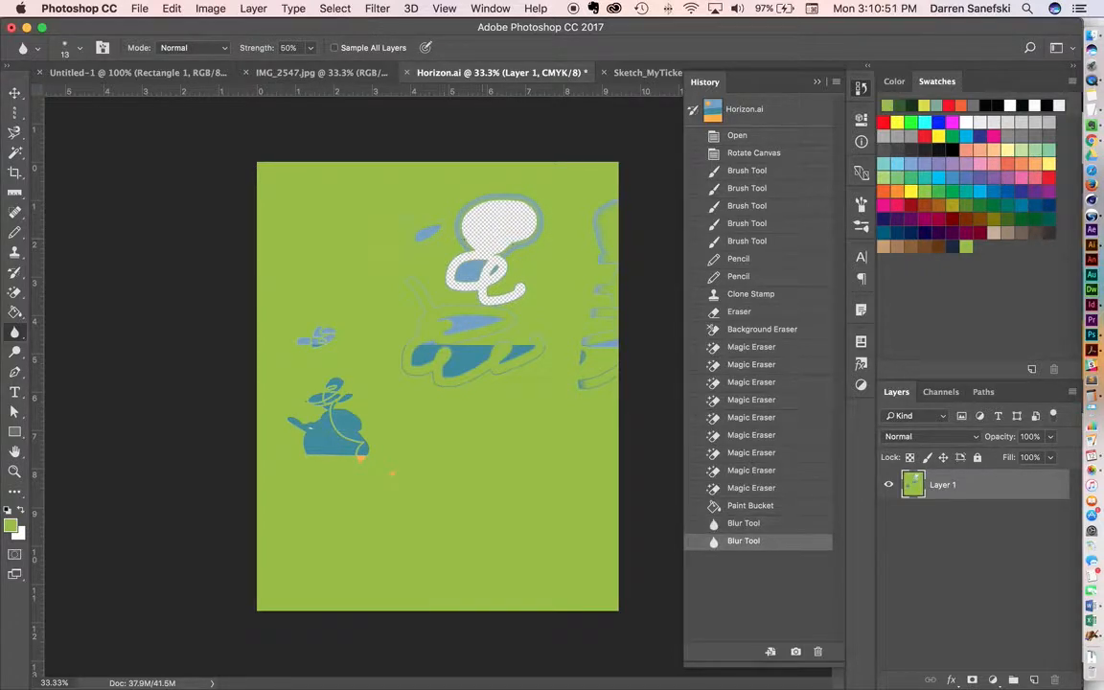
- Smudge the edges of the transparent blob and the teal shapes below it at 50% strength, enlarging the brush to 100 and 250
right_click(24, 340)
click(89, 361)
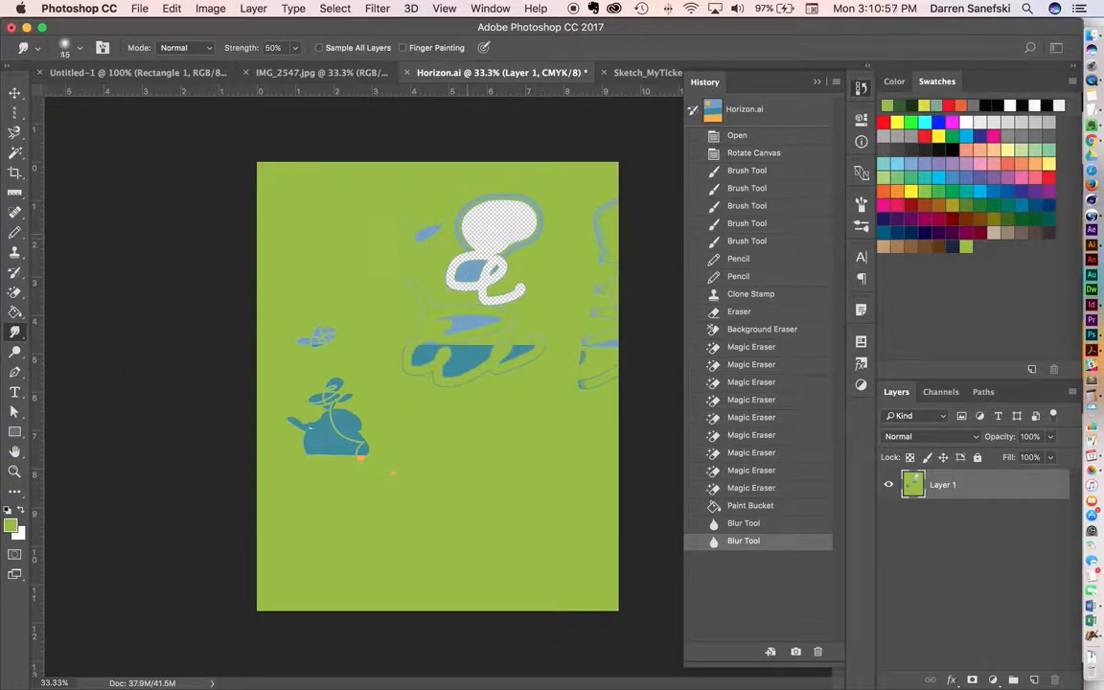
drag(459, 225, 422, 211)
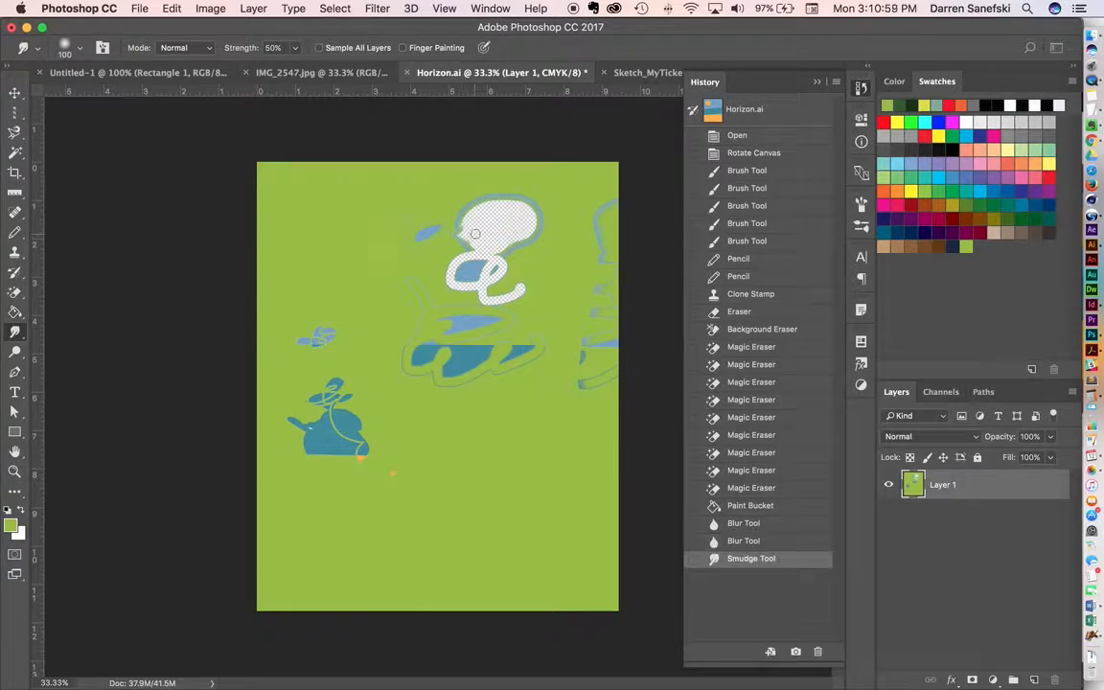
mouse_move(484, 235)
mouse_down()
mouse_move(496, 228)
mouse_move(456, 210)
mouse_move(468, 224)
mouse_move(499, 219)
mouse_move(532, 248)
mouse_move(537, 265)
mouse_move(500, 222)
mouse_move(467, 241)
mouse_move(522, 286)
mouse_move(470, 282)
mouse_move(414, 242)
mouse_move(424, 286)
mouse_move(446, 290)
mouse_move(405, 311)
mouse_move(524, 332)
mouse_move(470, 215)
mouse_move(518, 260)
mouse_move(518, 291)
mouse_up()
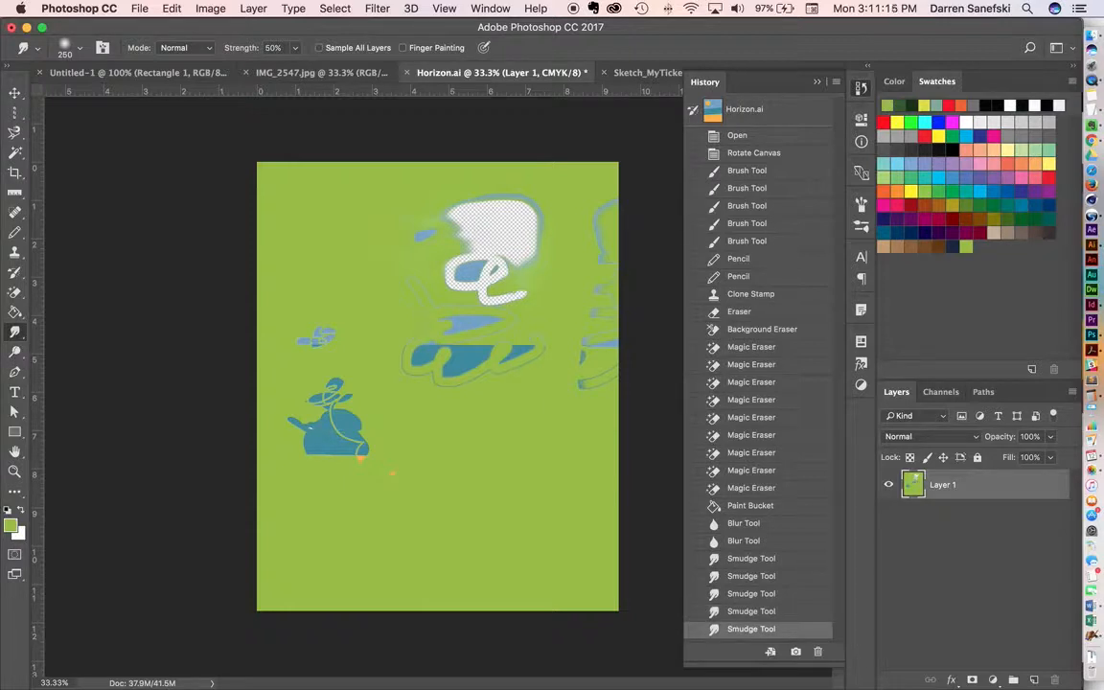
click(19, 354)
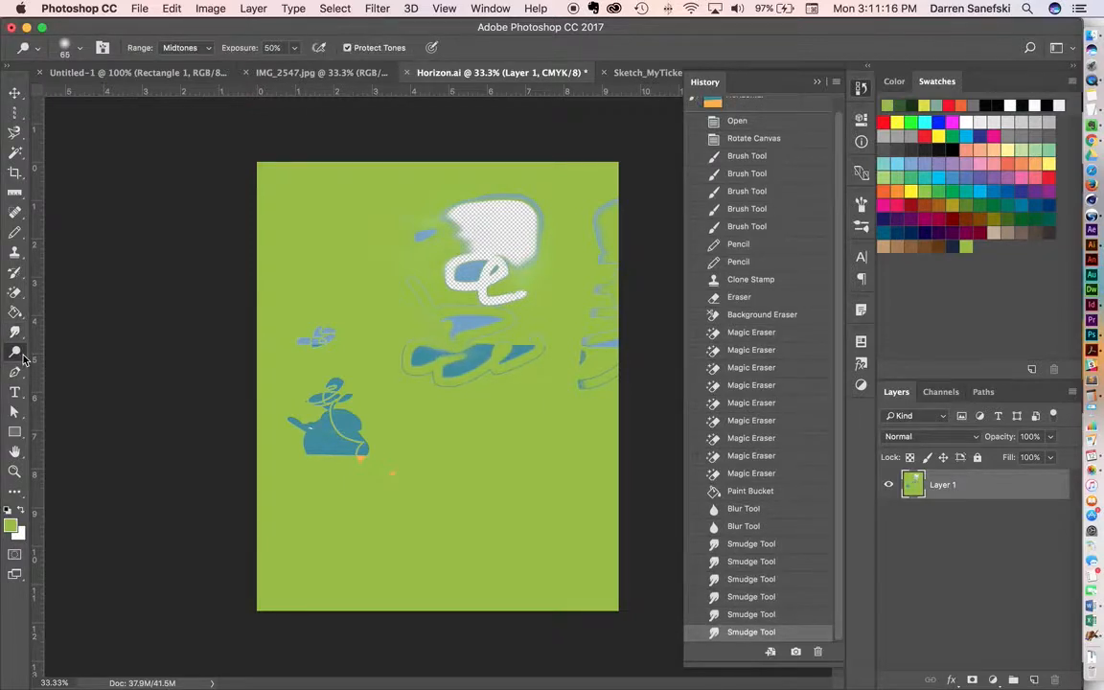
click(24, 357)
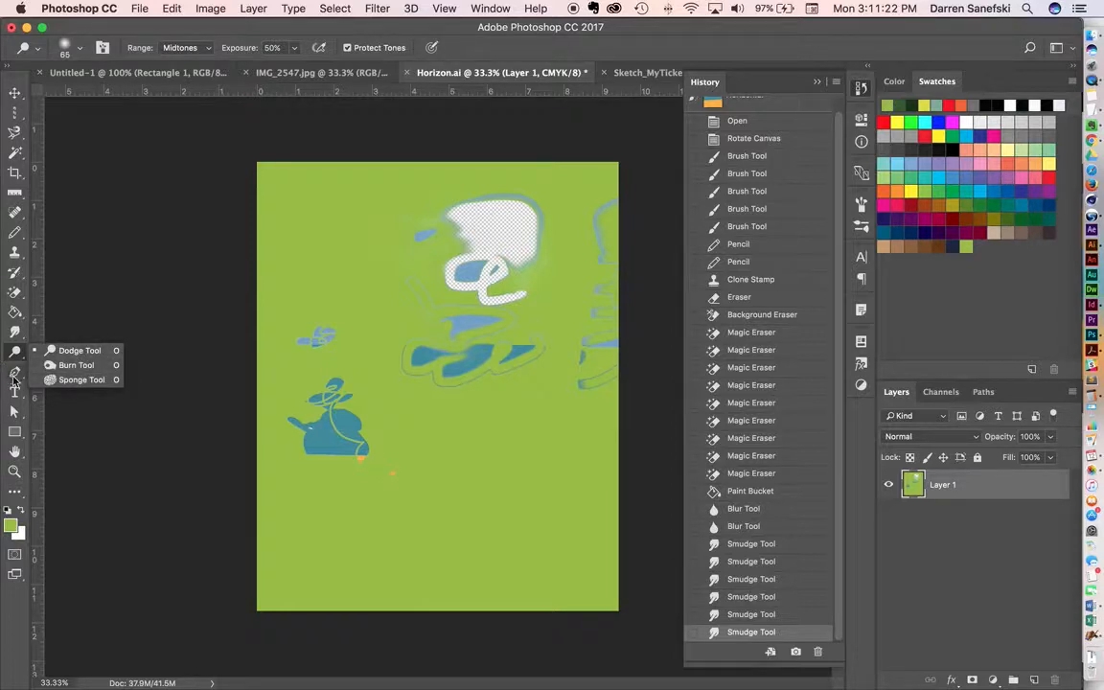
- Start a Pen tool path around the central teal shapes, placing anchor points down their left end and along the lower outline
click(15, 373)
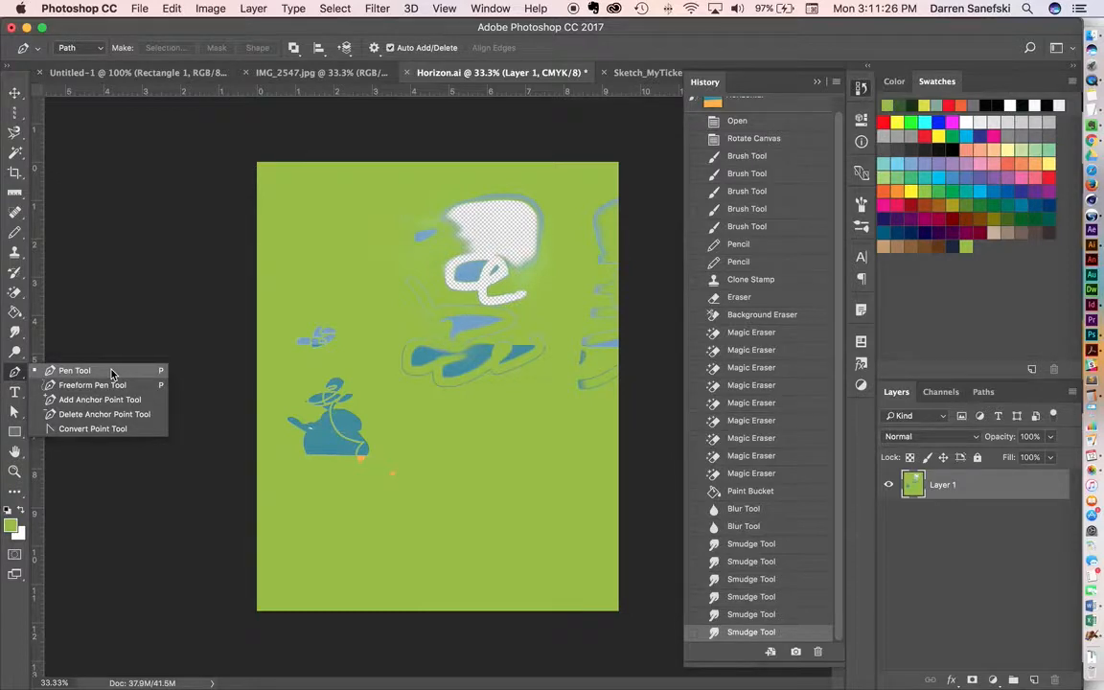
click(112, 373)
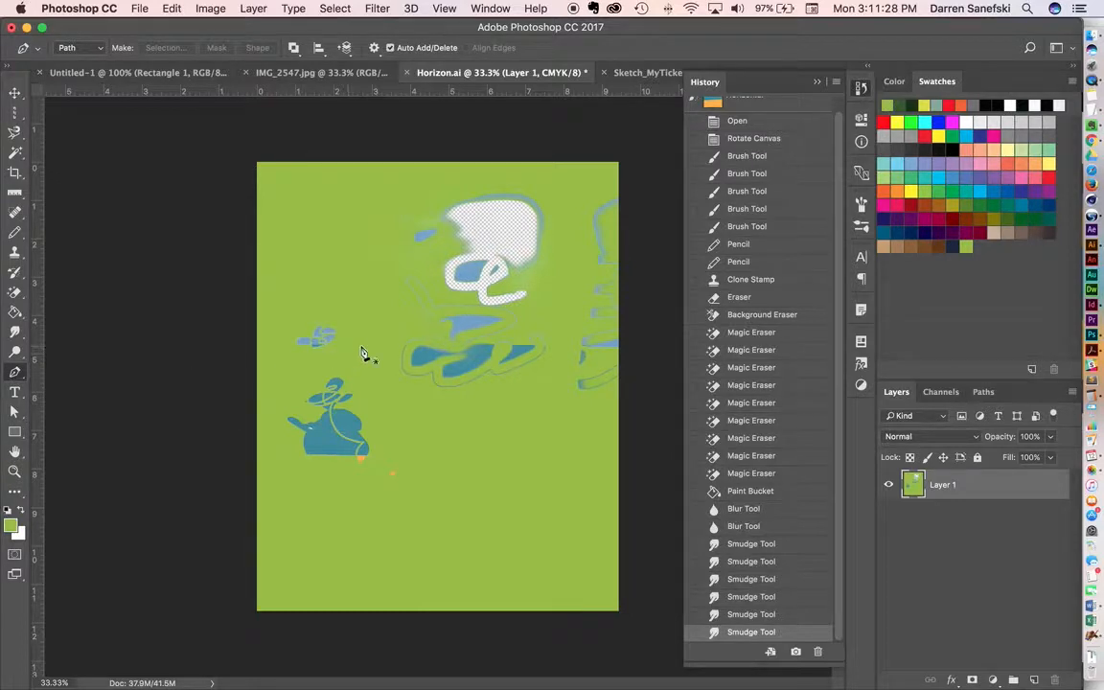
click(440, 343)
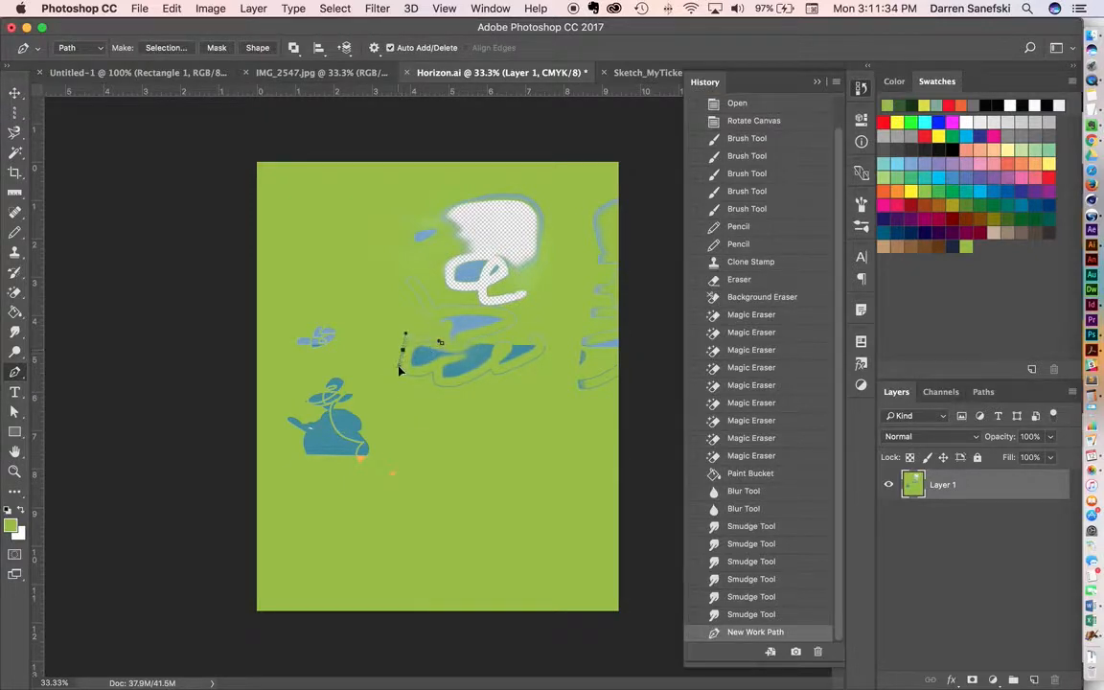
drag(399, 366, 477, 382)
click(430, 373)
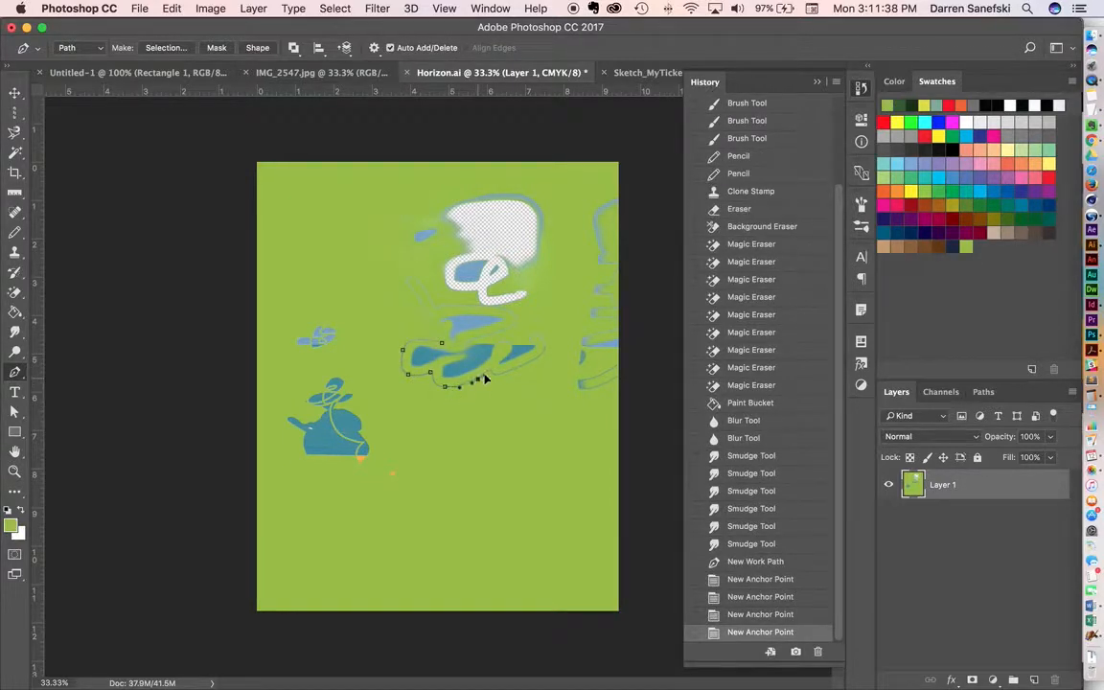
click(490, 374)
click(500, 374)
click(510, 373)
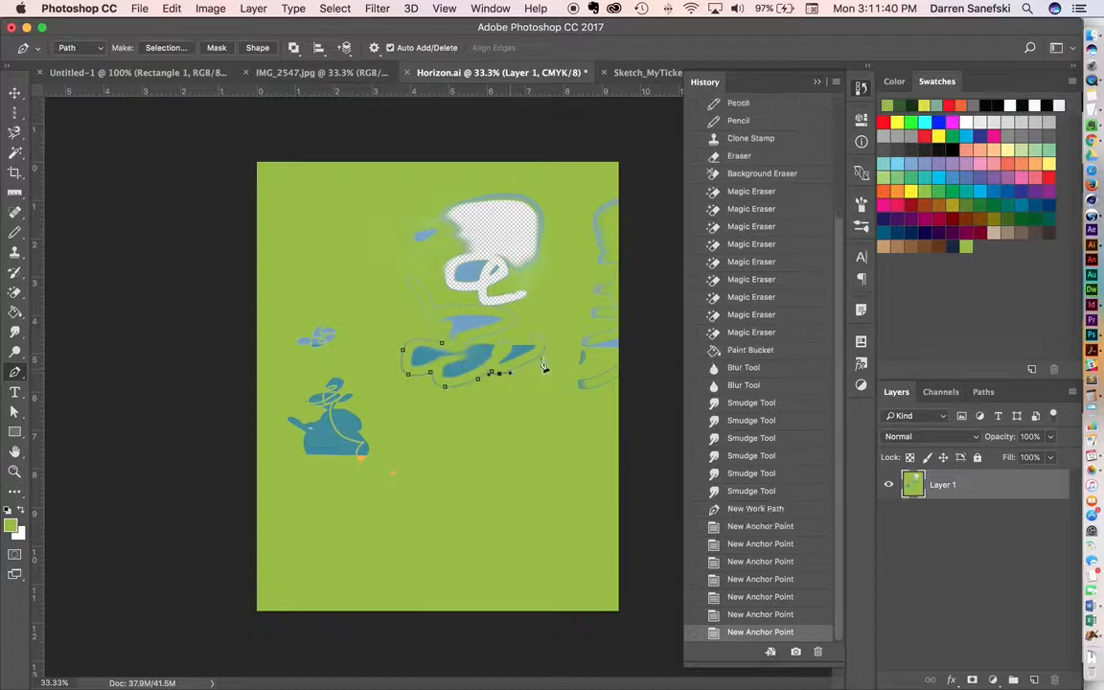
- Continue the path around the right end of the teal shapes and along their upper edge back to the starting point
click(550, 356)
click(539, 337)
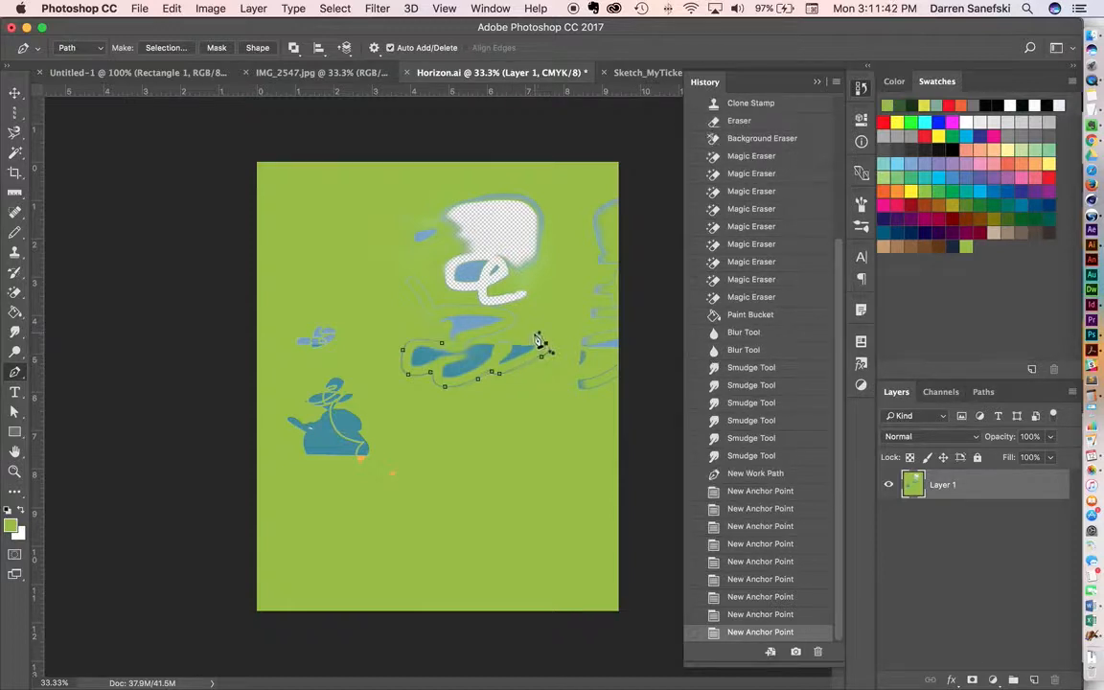
click(530, 333)
click(521, 348)
click(515, 353)
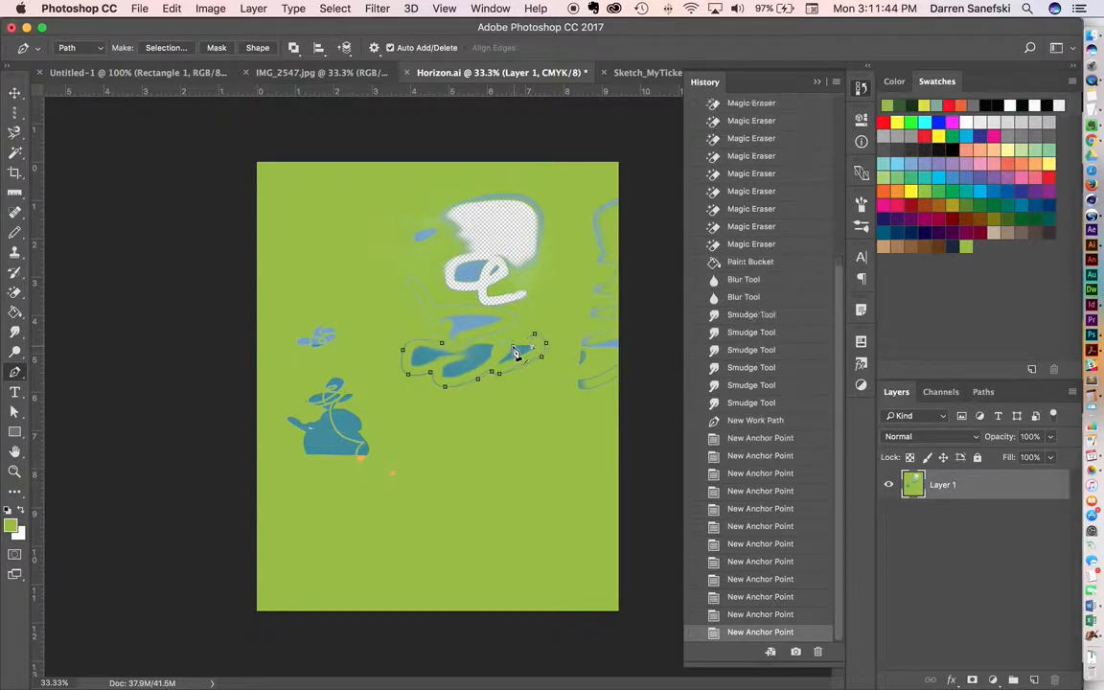
click(500, 342)
click(485, 346)
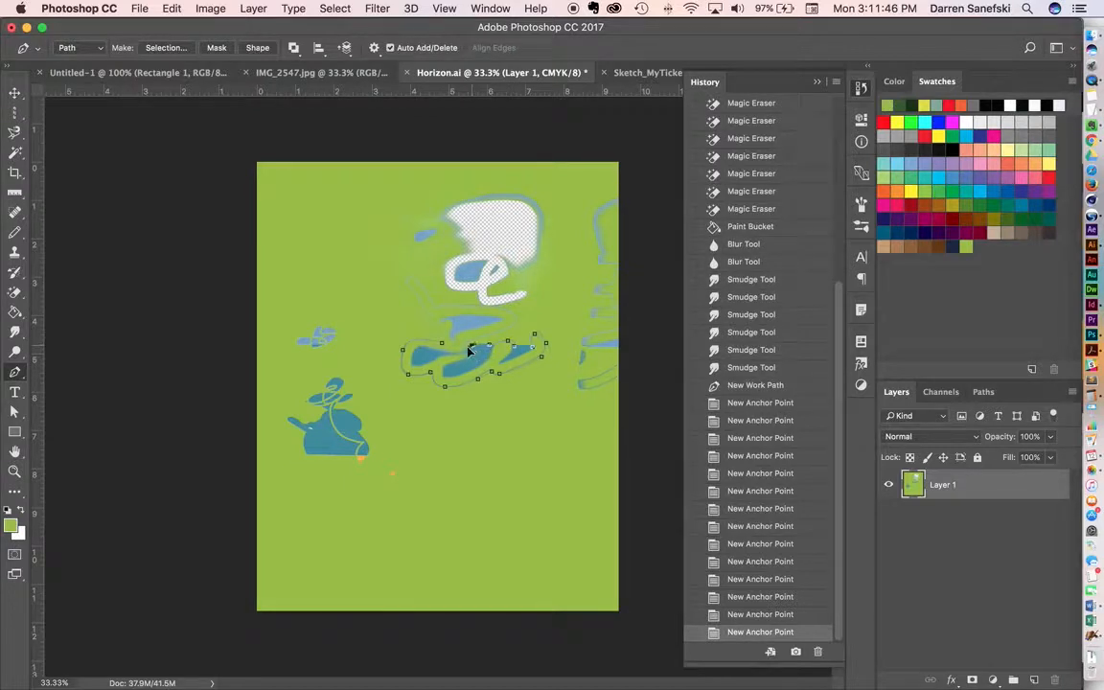
click(469, 349)
click(452, 348)
click(444, 345)
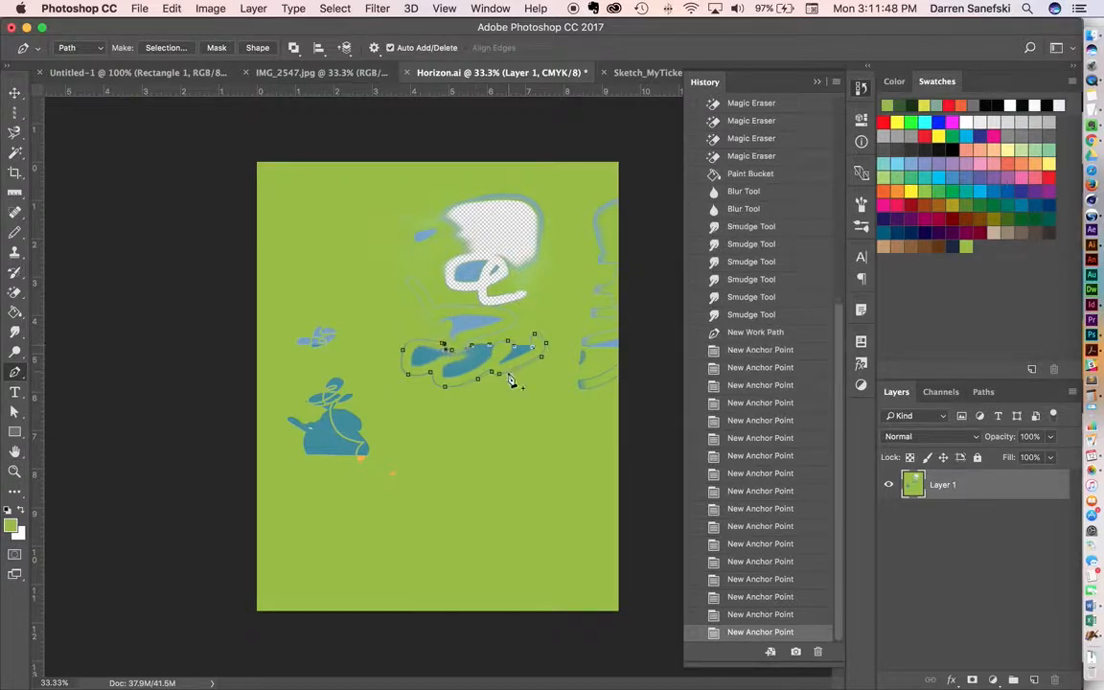
- Close the path around the teal shapes and make a new anti-aliased selection from it with a 1-pixel feather radius
click(545, 341)
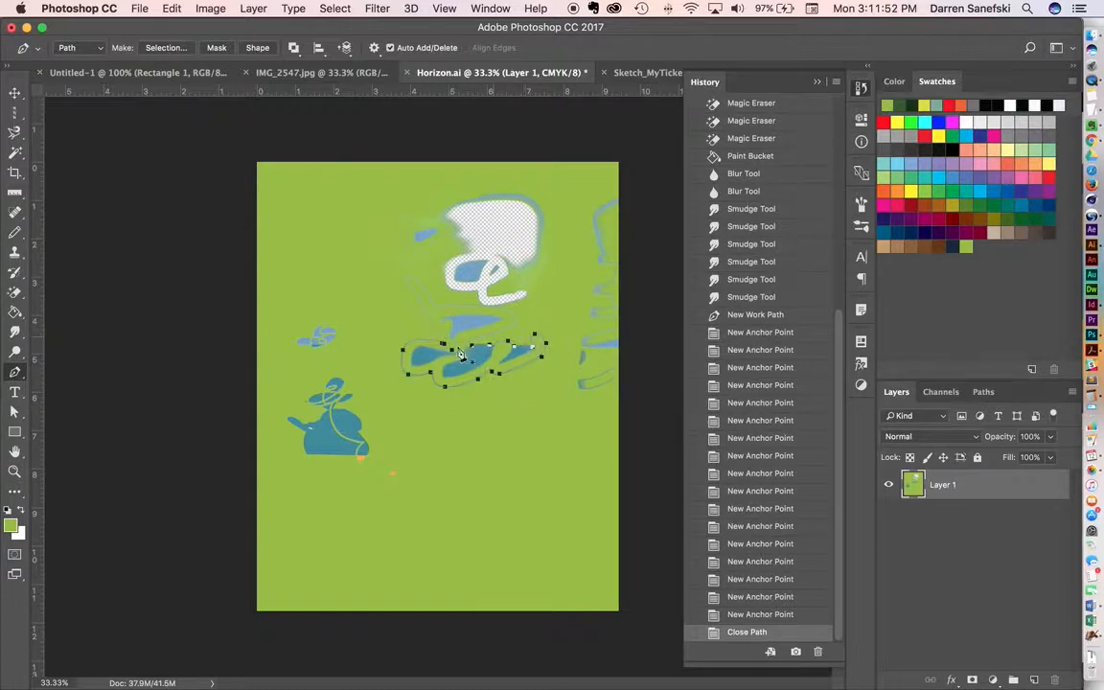
click(984, 393)
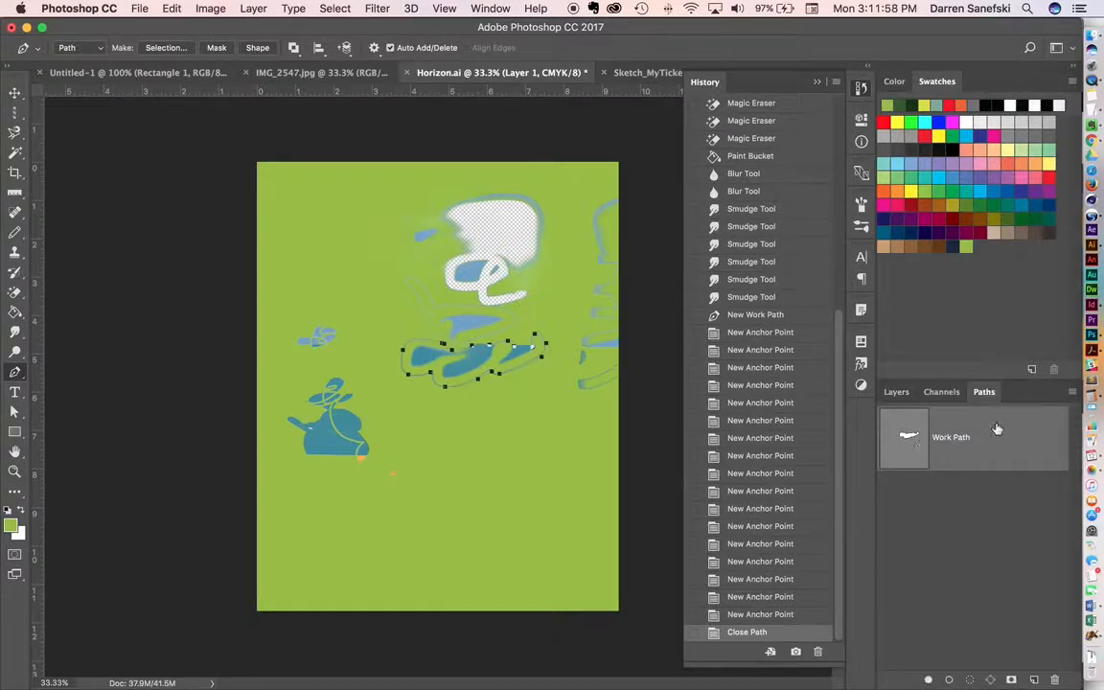
click(1071, 393)
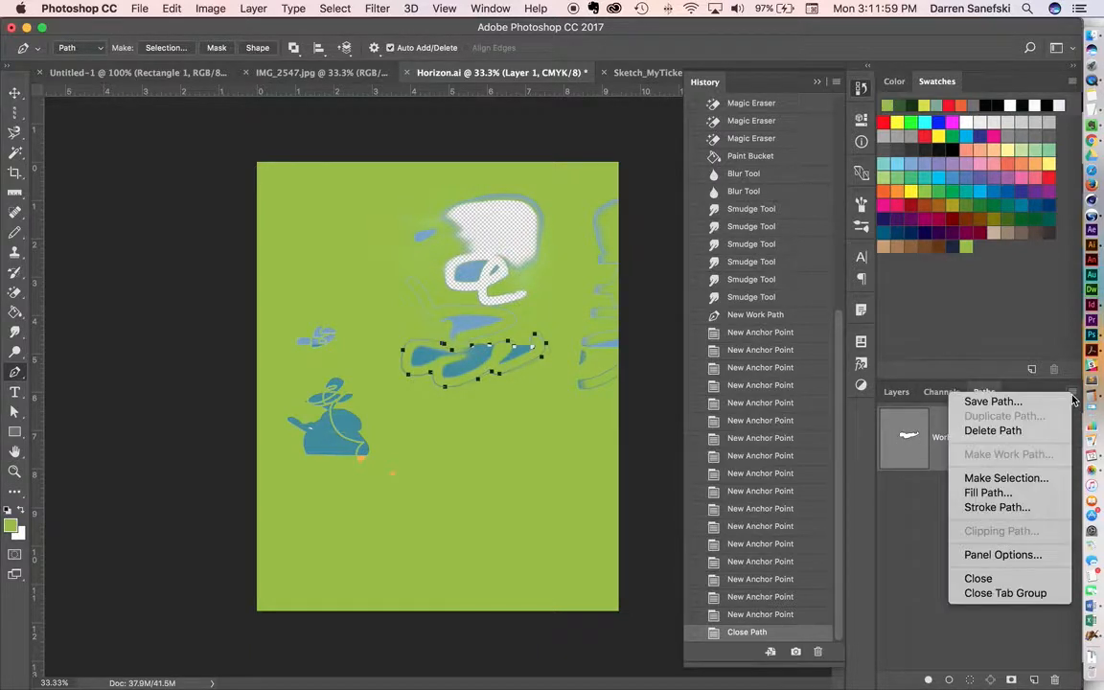
click(1002, 478)
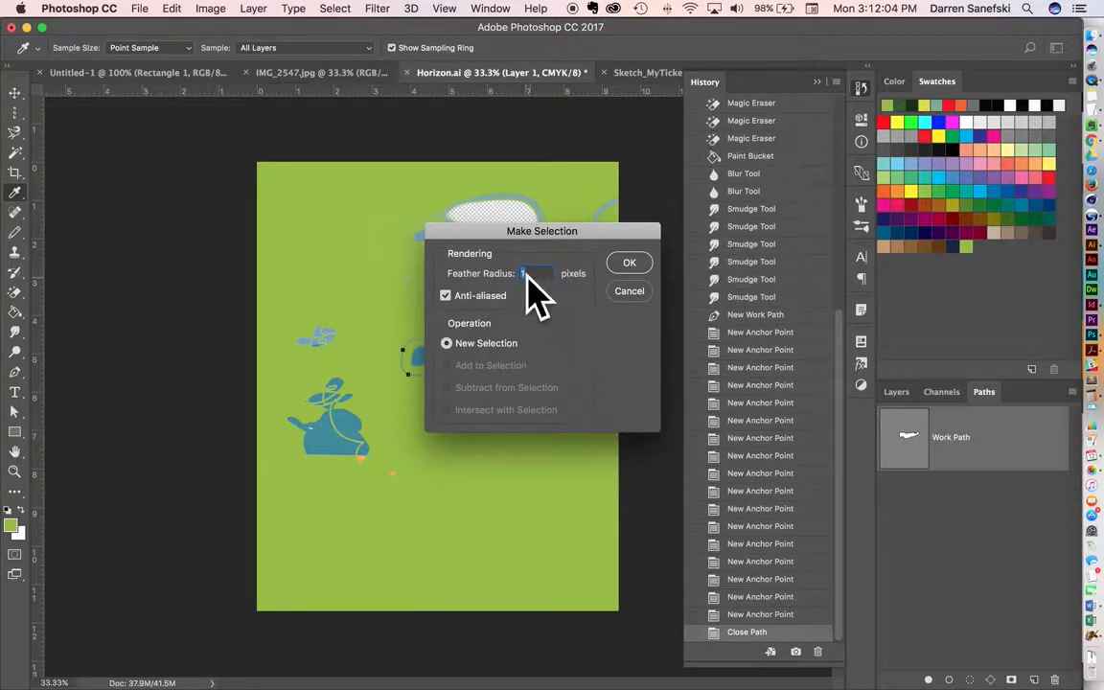
click(630, 264)
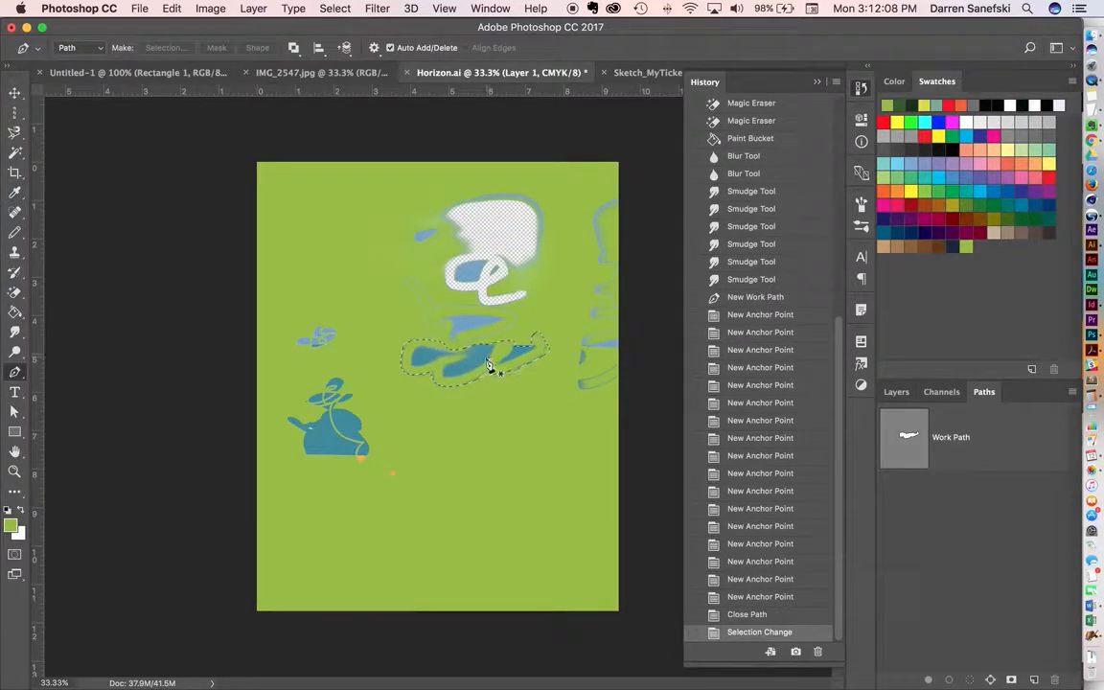
- Move the selected teal shapes slightly up with the Move tool, and reselect the Pen tool
click(14, 93)
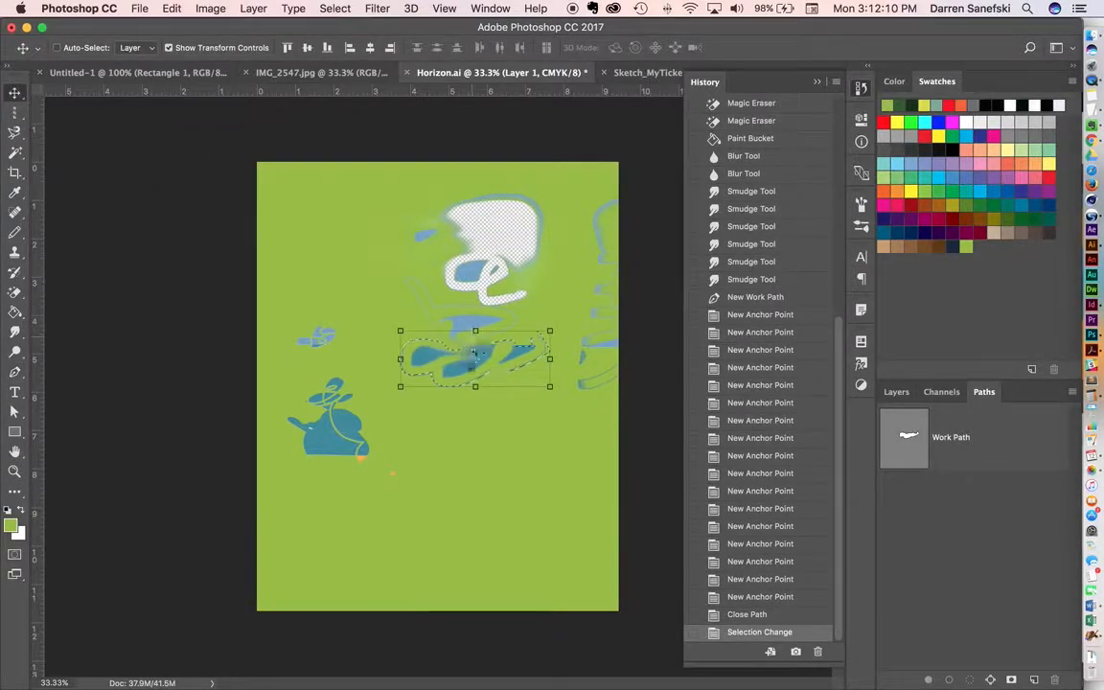
drag(464, 363, 477, 332)
click(15, 372)
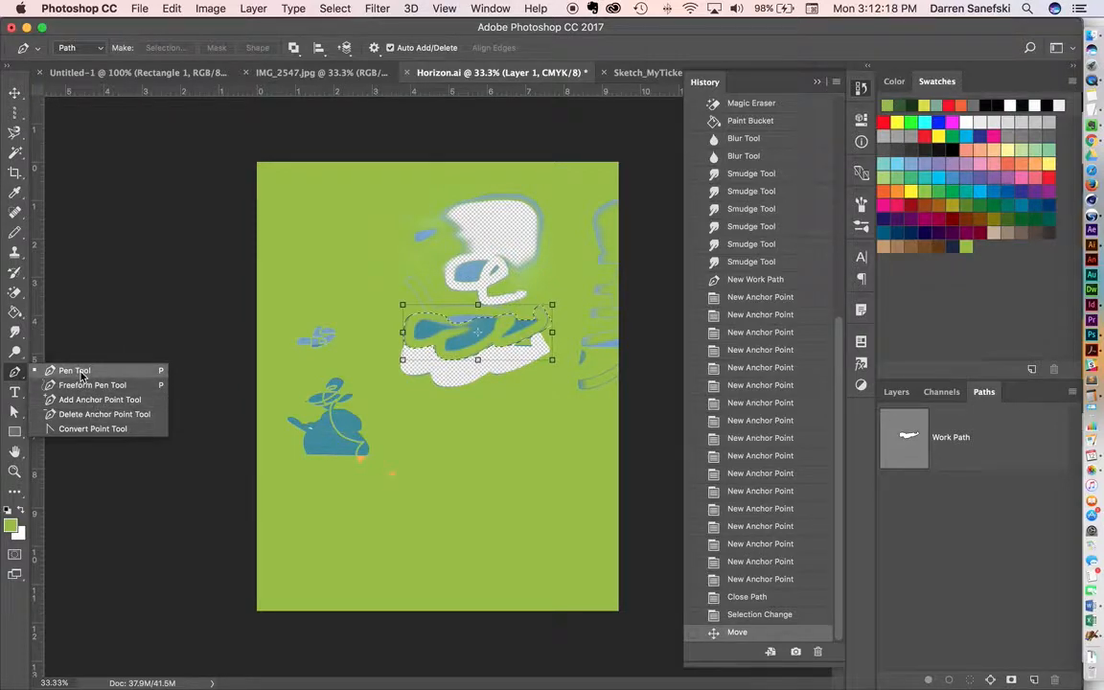
click(77, 370)
- In the Untitled-1 document, create a horizontal paragraph text box below the Home artboard's green header and fill it with placeholder text
click(15, 394)
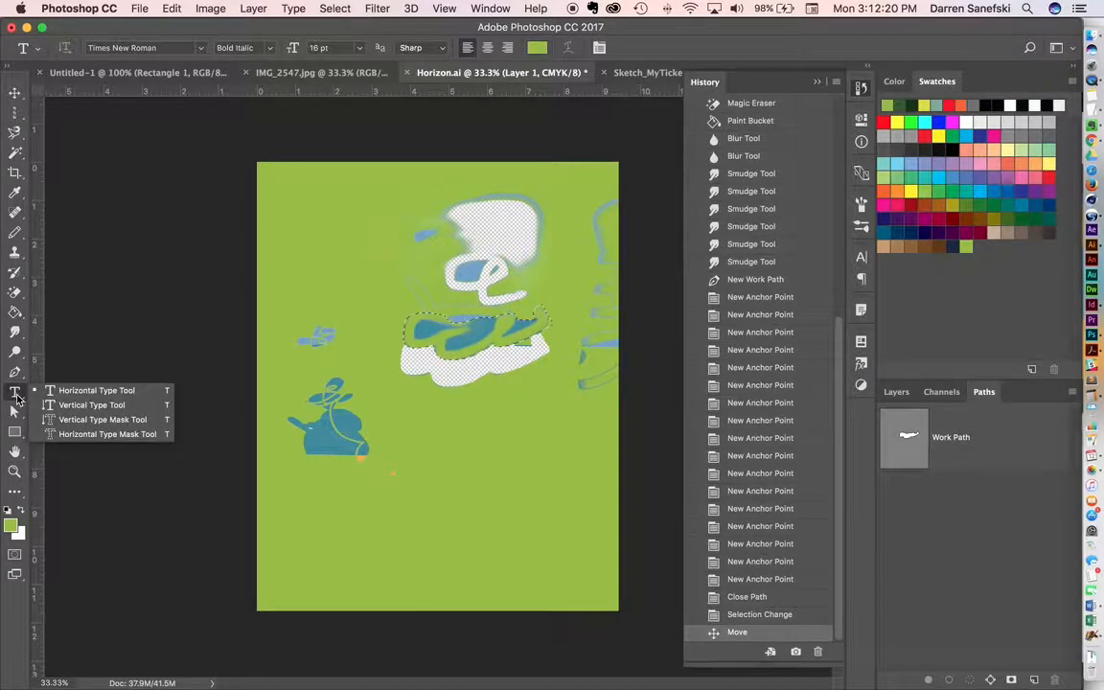
click(96, 391)
click(153, 72)
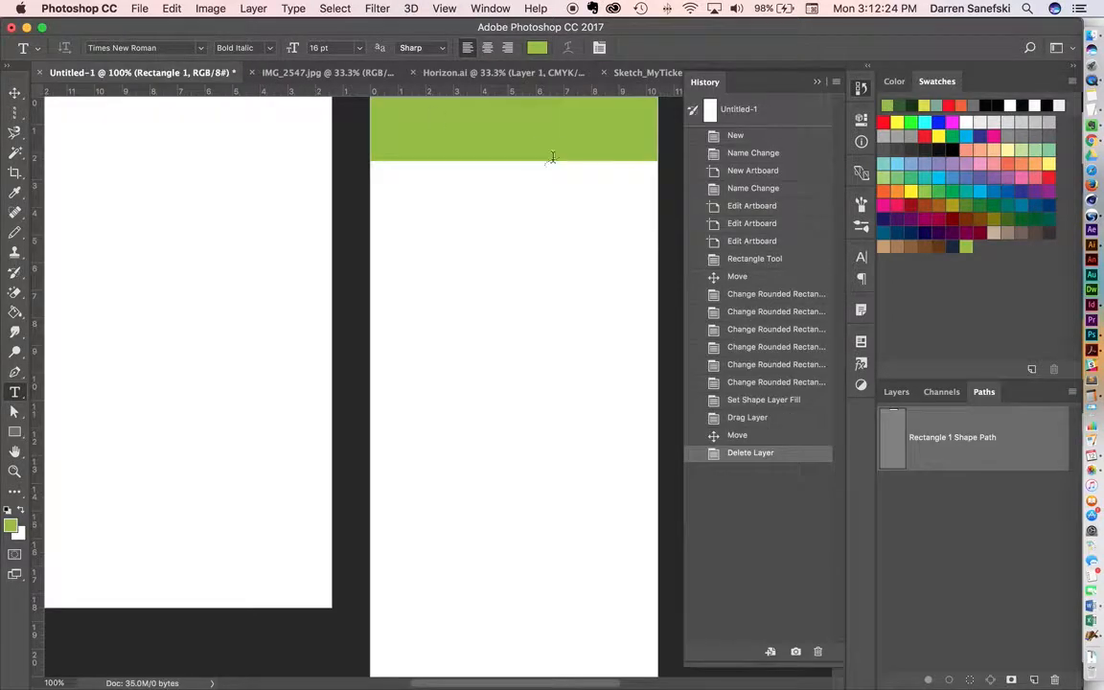
scroll(530, 271, up, 5)
scroll(530, 272, down, 7)
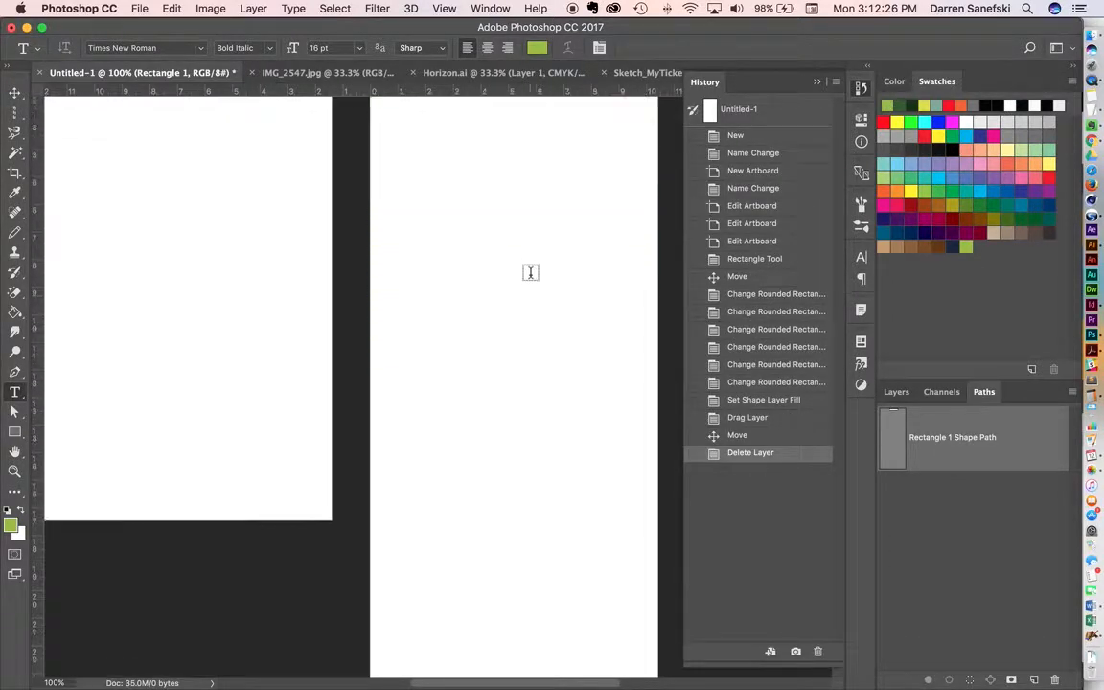
scroll(530, 273, up, 4)
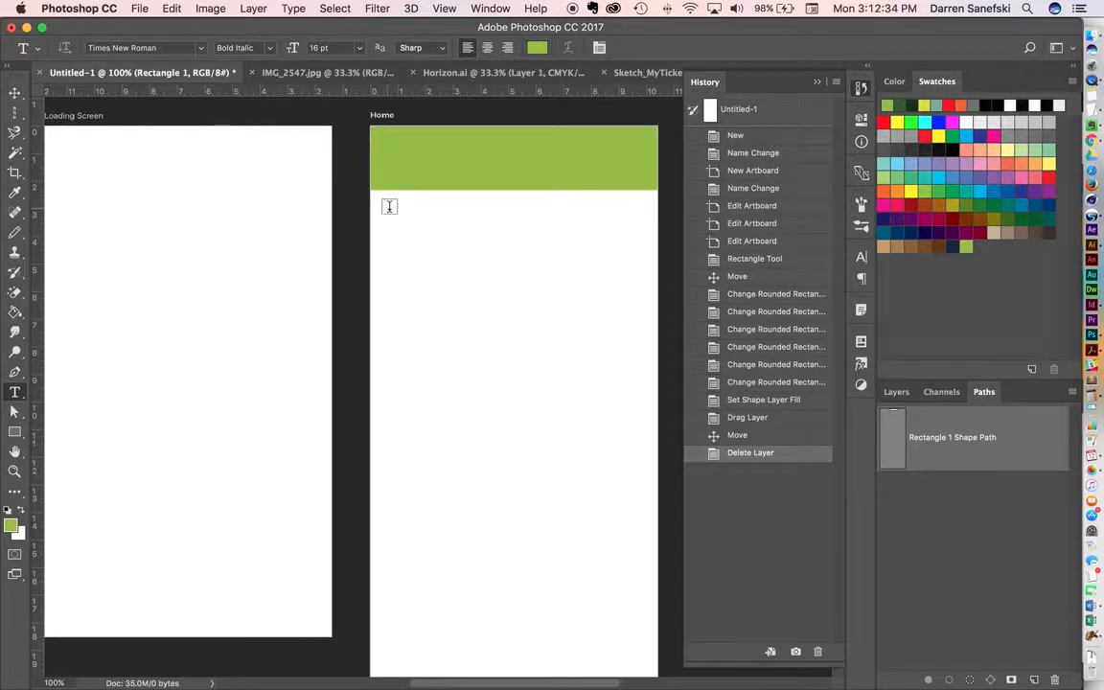
drag(389, 206, 650, 279)
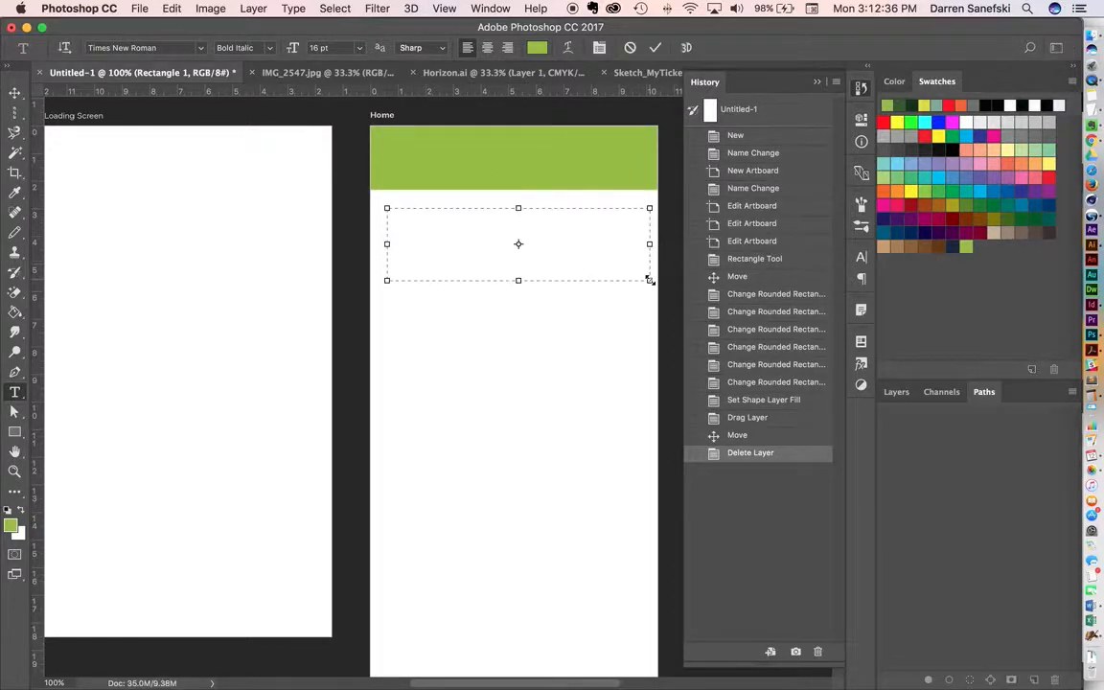
text(cpsk qpacks spxs apsck aspx adskfjcvy )
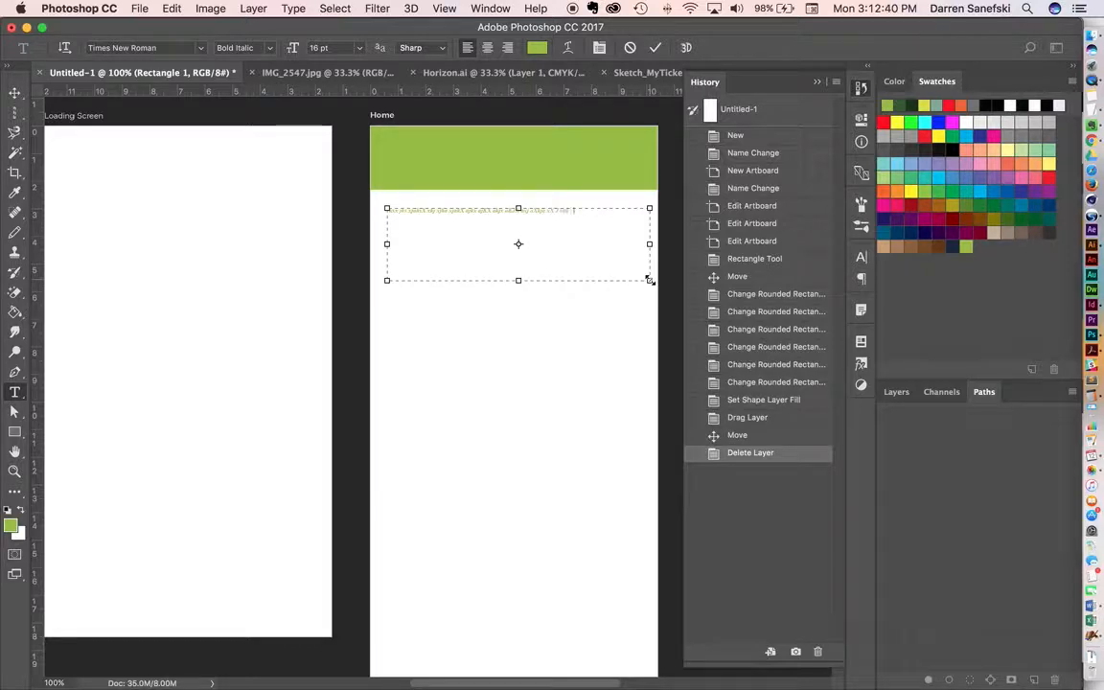
text(aslk sdjf)
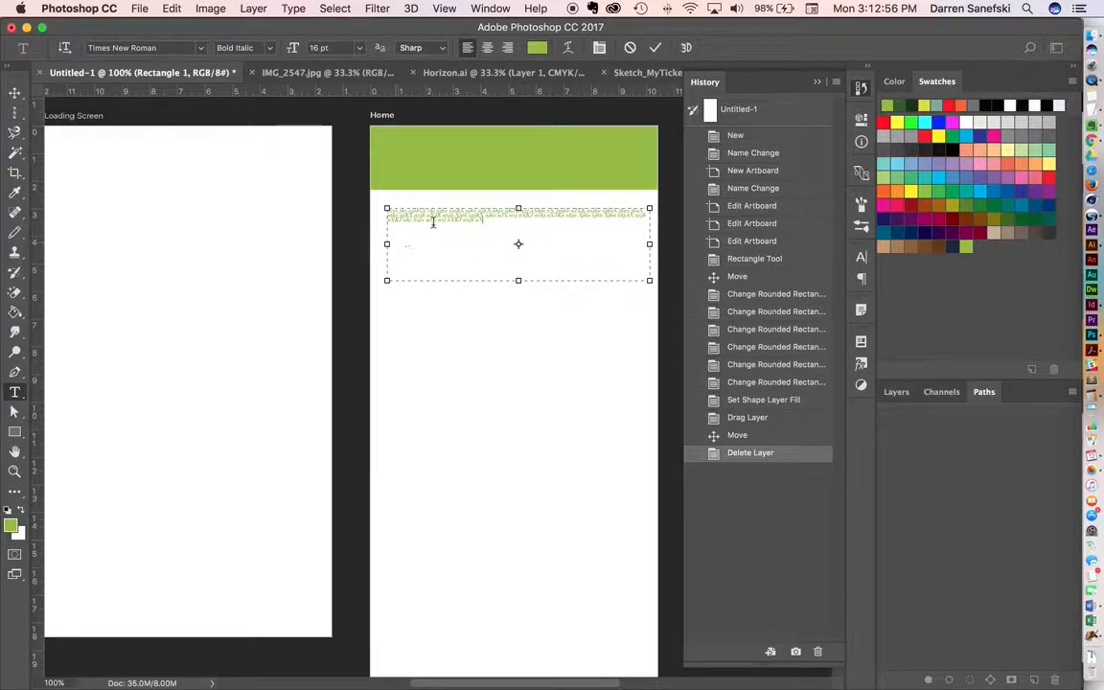
- Select all the placeholder text and raise its font size, first to 32 pt and finally to 40 pt
drag(487, 218, 357, 183)
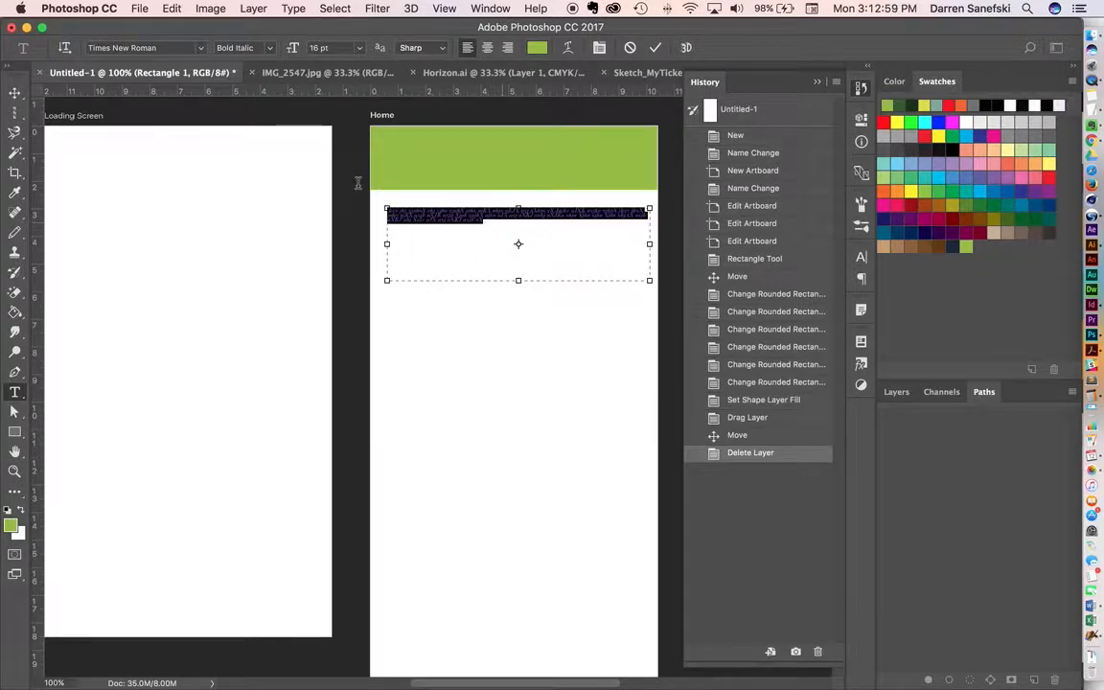
click(862, 280)
click(862, 280)
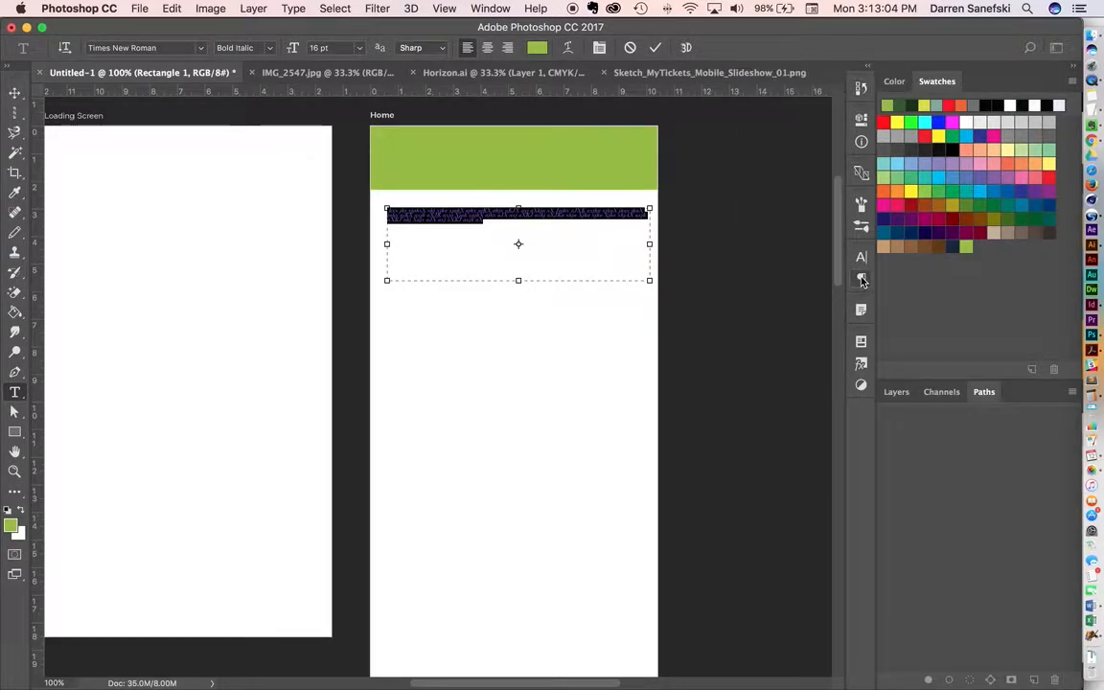
click(861, 280)
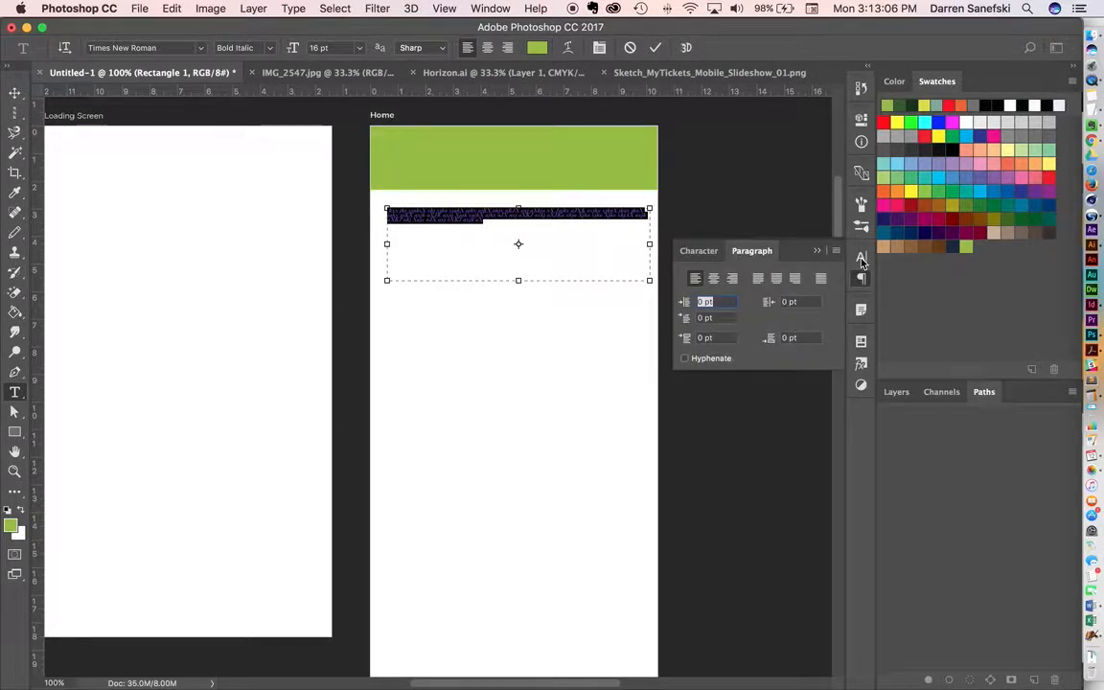
click(862, 260)
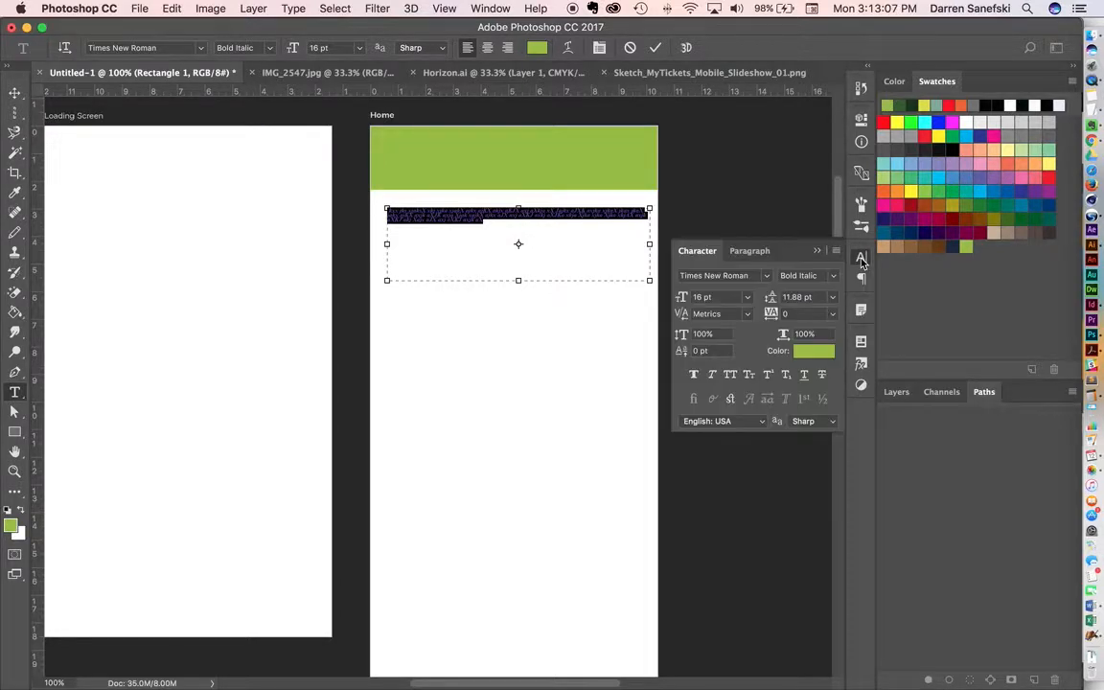
click(725, 298)
text(32)
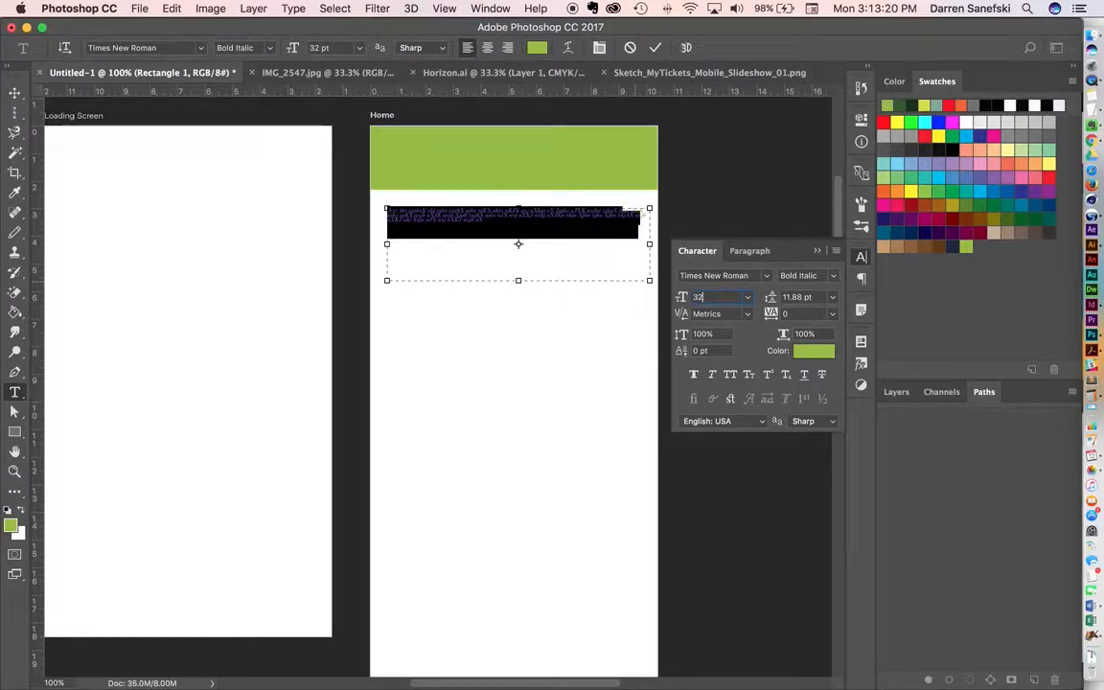
key(Return)
click(714, 297)
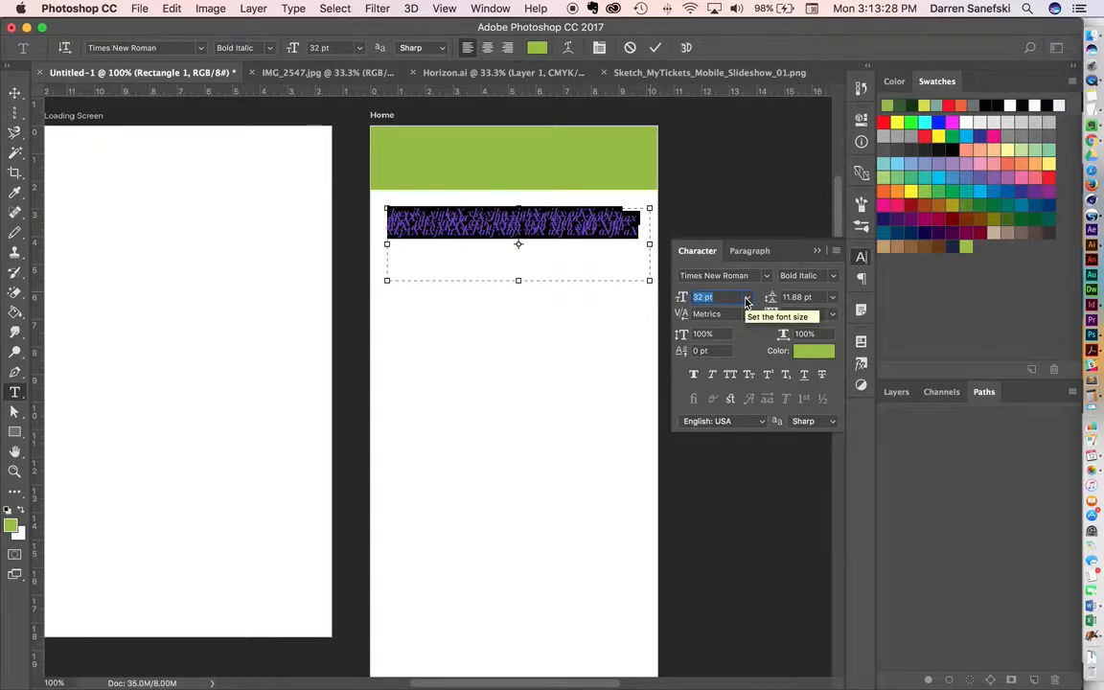
text(40)
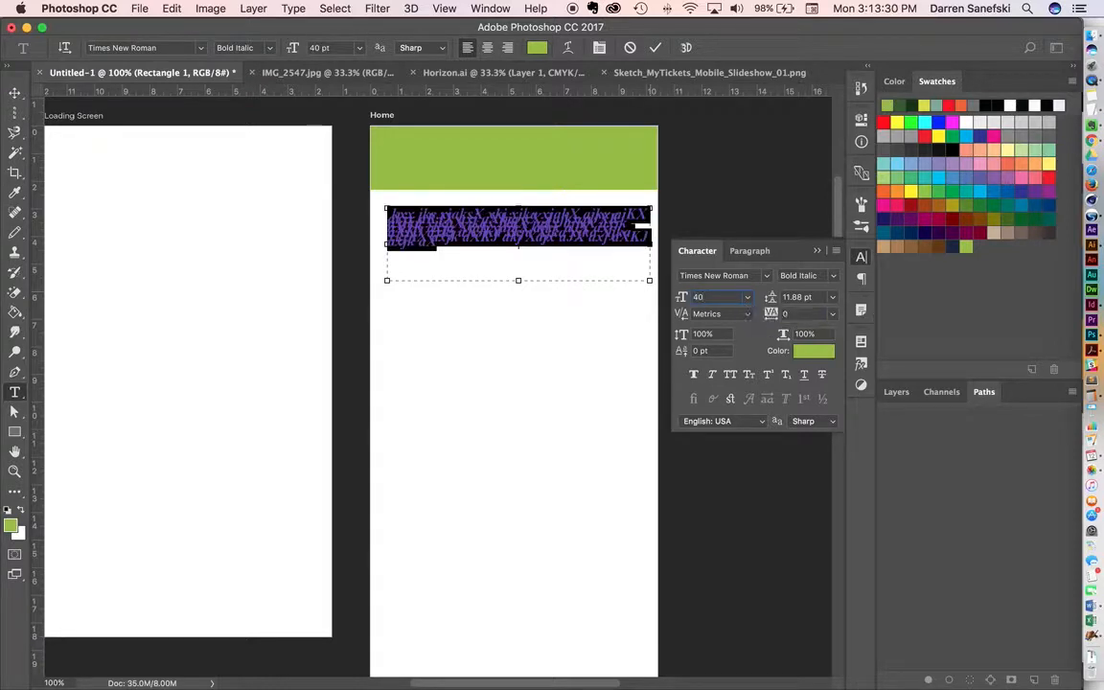
- Set the selected text's font style to Regular and its leading to Auto
click(834, 277)
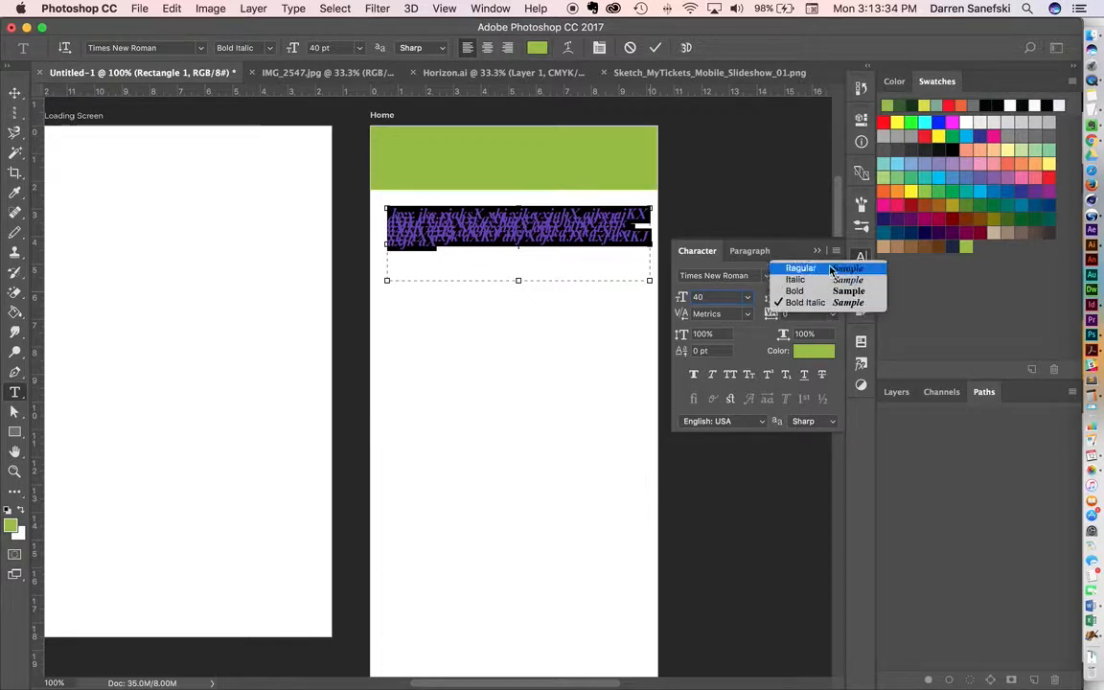
key(Escape)
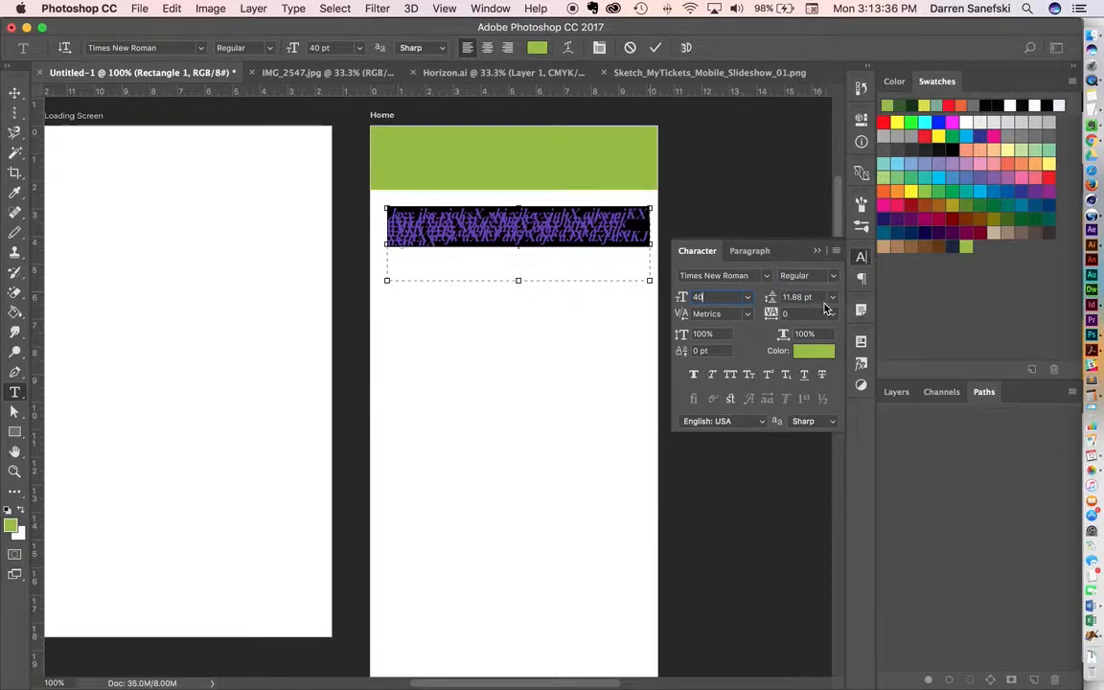
click(832, 301)
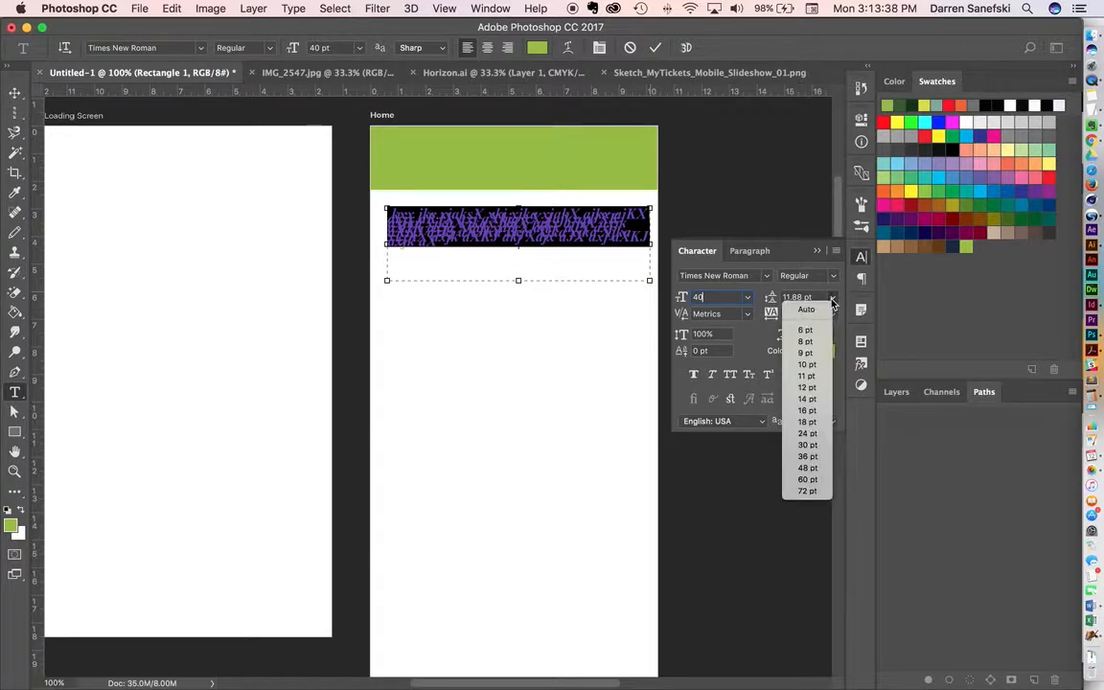
click(816, 313)
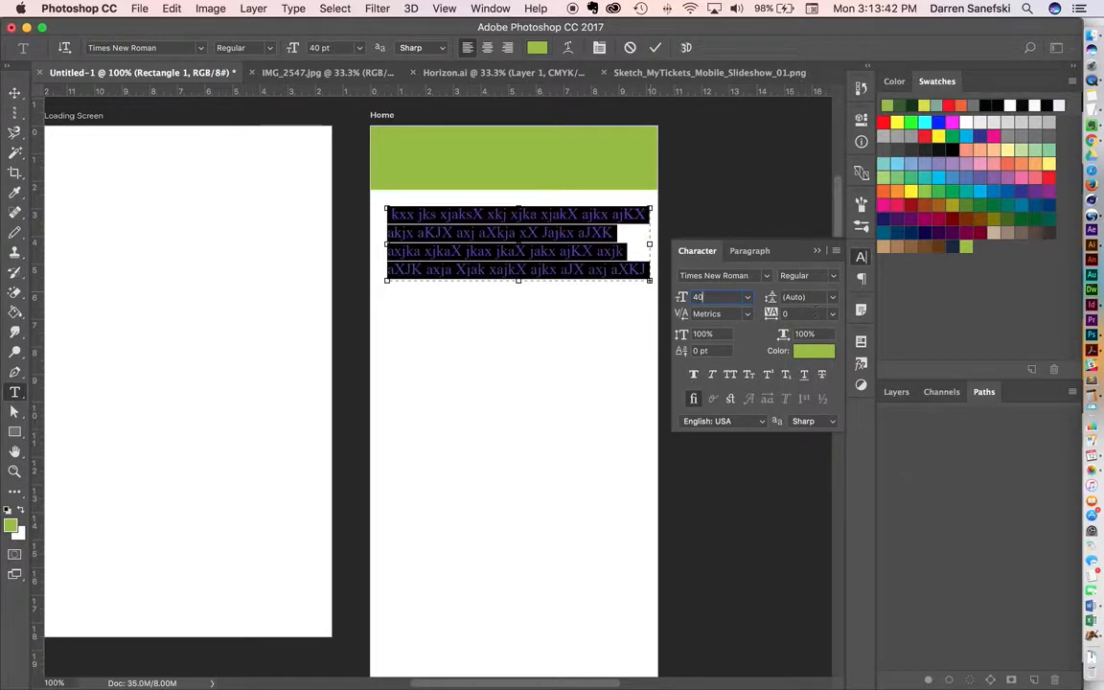
- Move the text block slightly down and centre it horizontally on the Home artboard
click(15, 94)
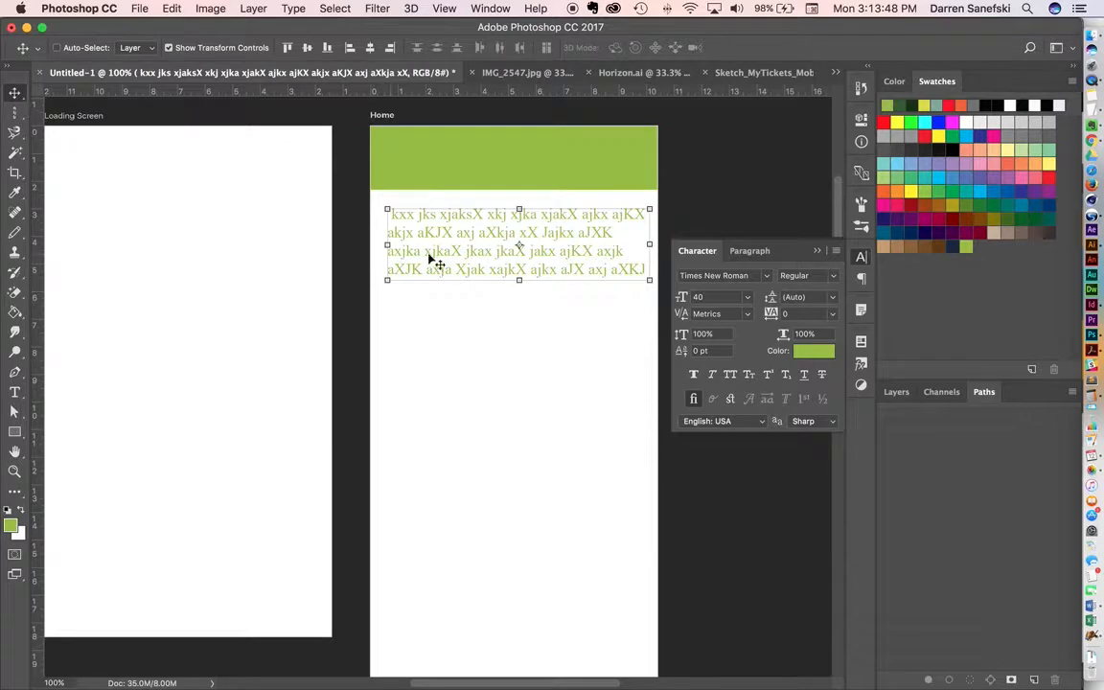
drag(429, 259, 478, 267)
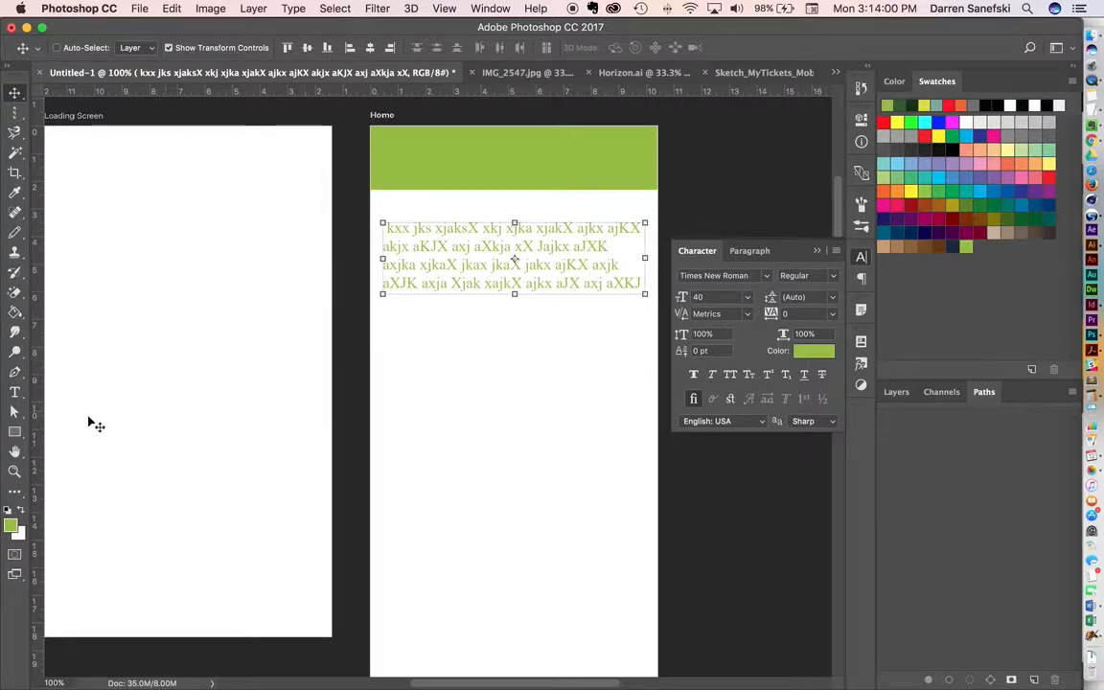
click(13, 414)
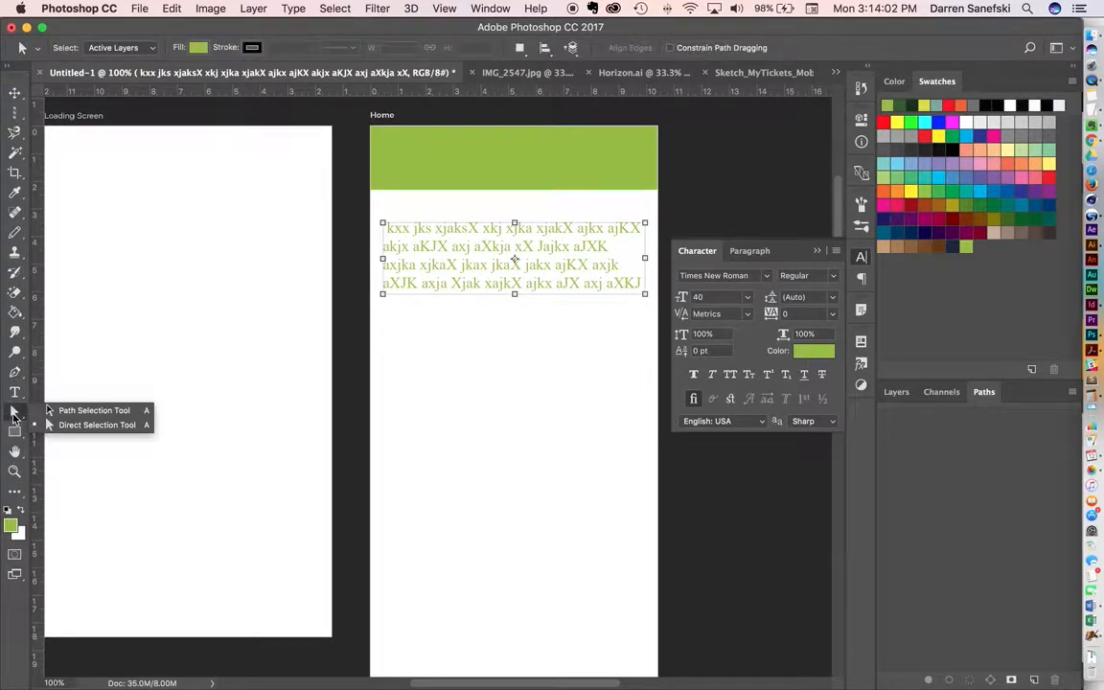
click(87, 424)
right_click(14, 411)
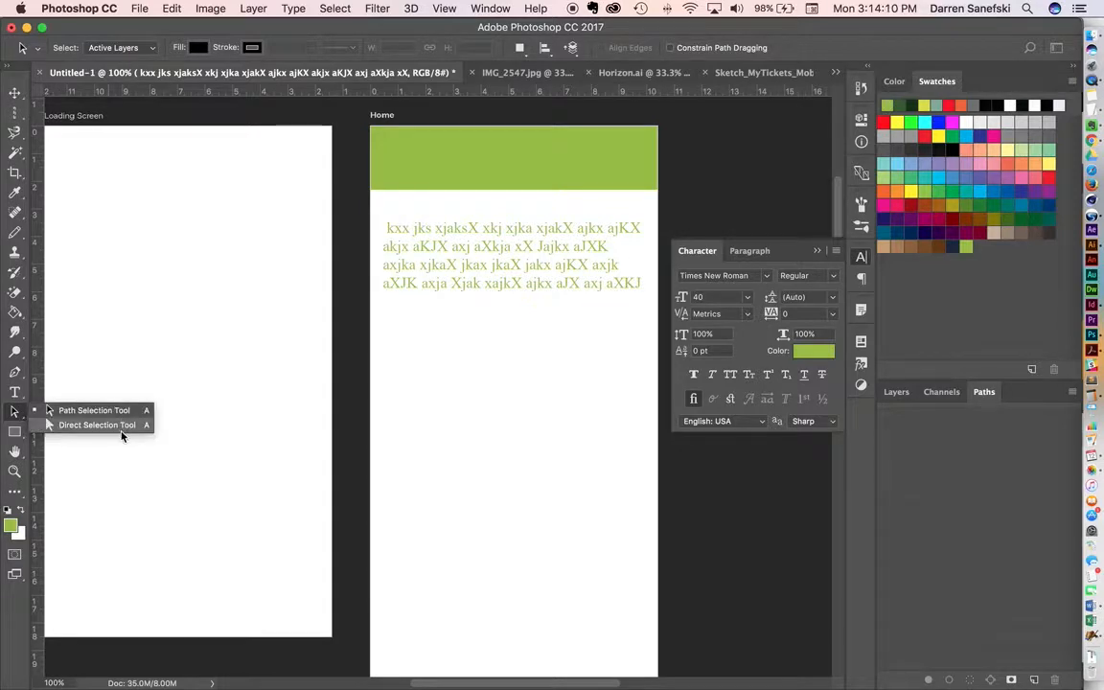
click(105, 424)
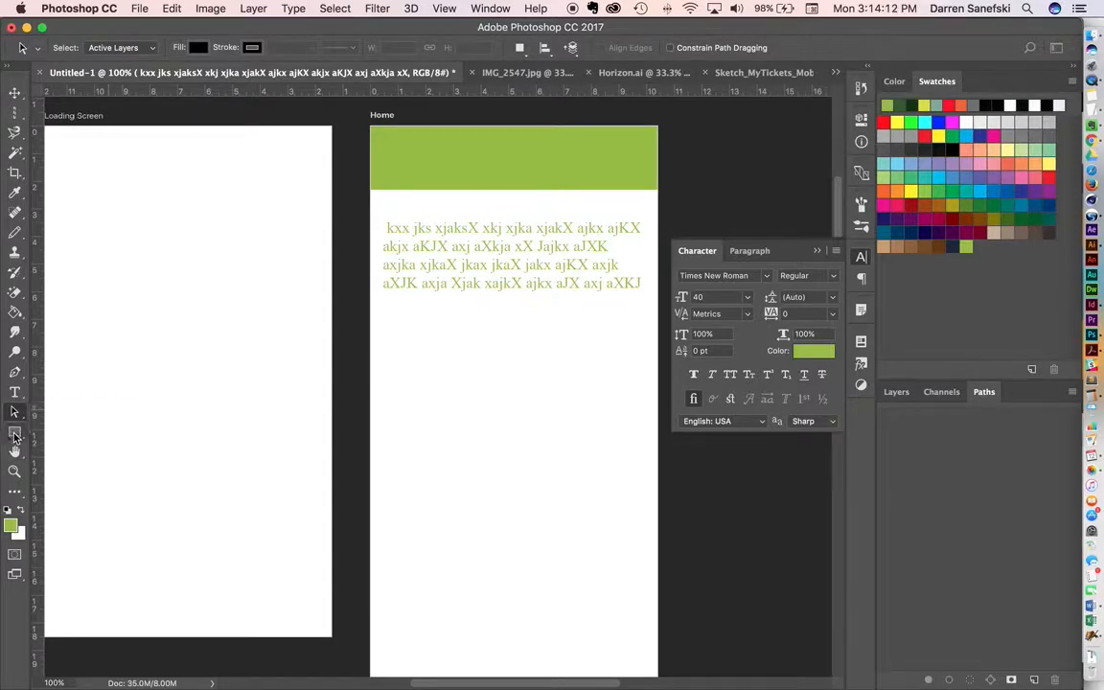
- Draw a green rounded rectangle about 355 × 216 px with a 10 px corner radius below the text on the Home artboard
drag(14, 436, 108, 447)
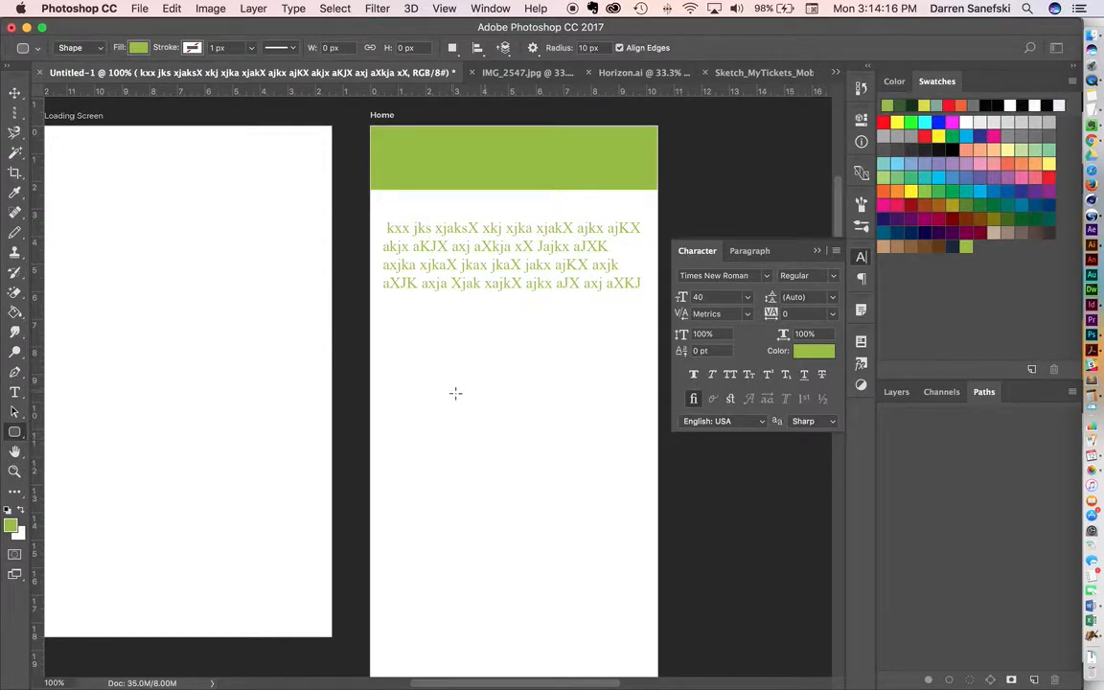
drag(455, 393, 587, 470)
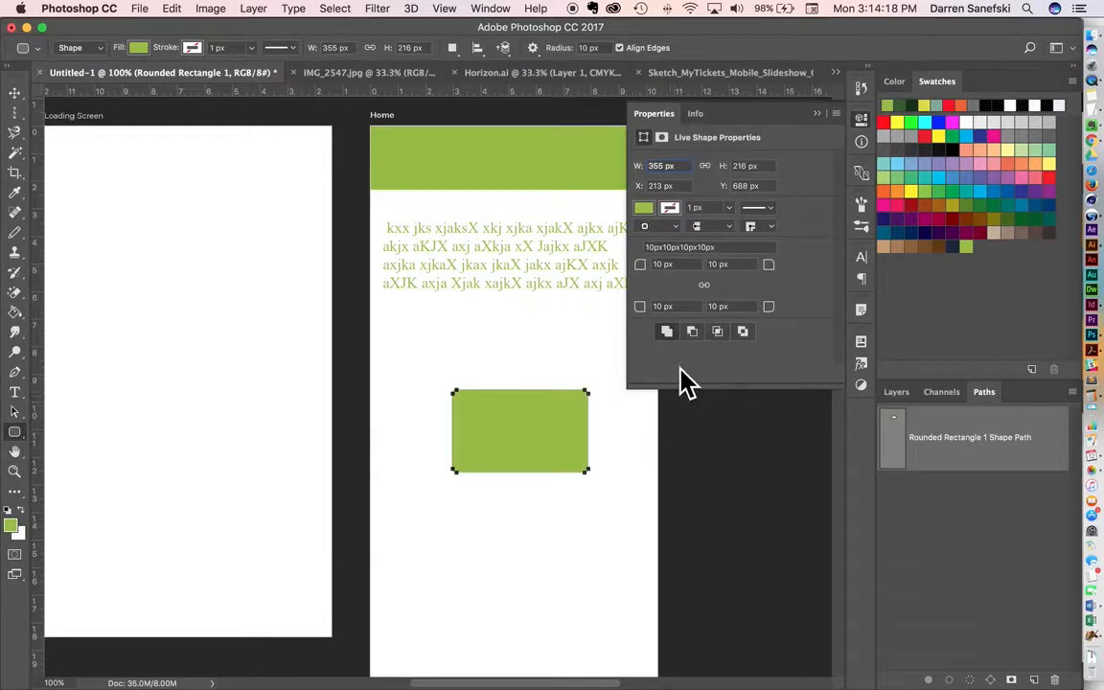
- Draw two green three-sided polygons side by side between the text block and the rounded rectangle, the second about 111 × 124 px
right_click(16, 434)
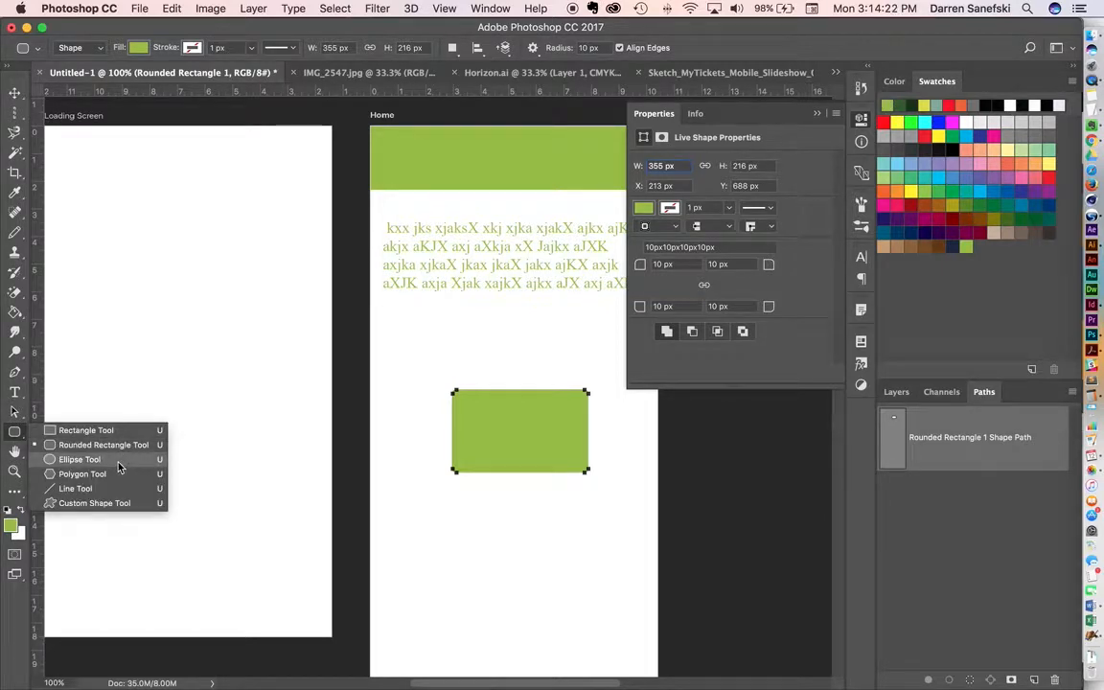
click(114, 473)
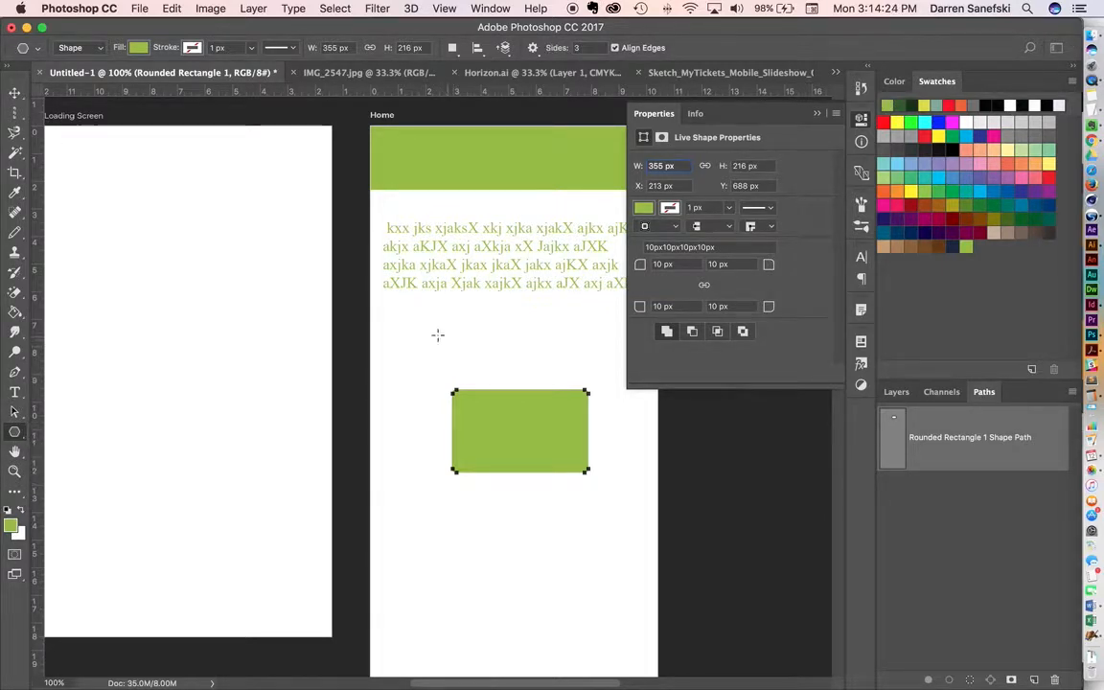
mouse_move(416, 329)
mouse_down()
mouse_move(436, 352)
mouse_move(513, 334)
mouse_up()
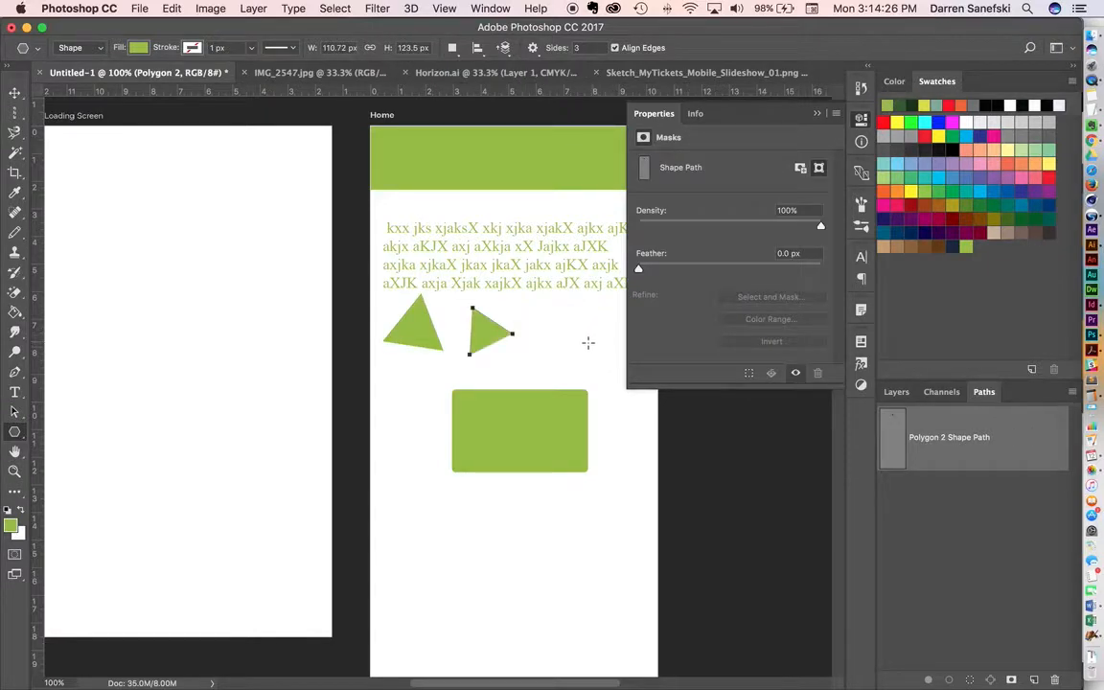
- Create a six-sided star about 110 × 122 px below the rounded rectangle and draw three larger six-pointed stars around the rectangle, the last about 310 × 322 px
click(432, 525)
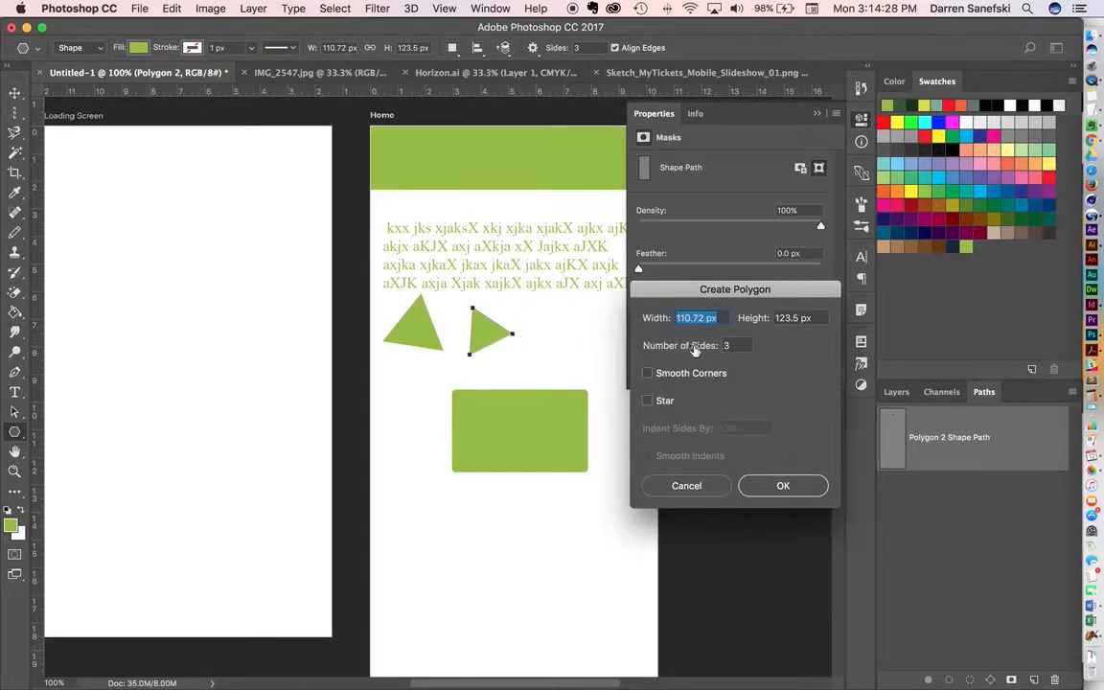
key(Tab)
key(Tab)
text(6)
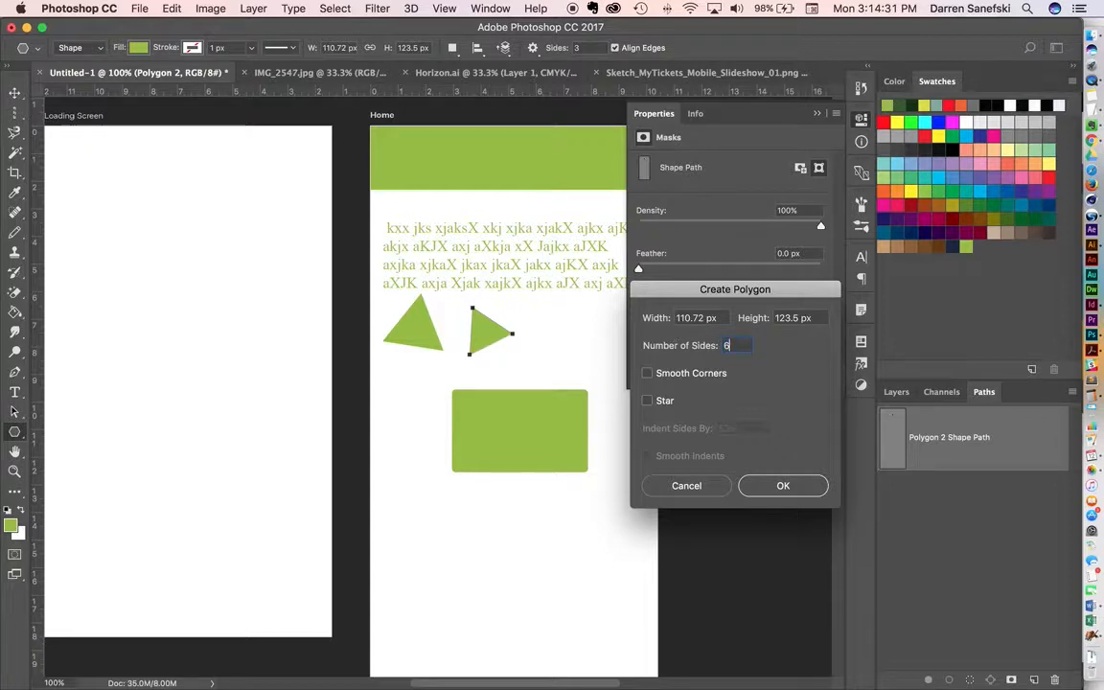
click(648, 402)
click(781, 485)
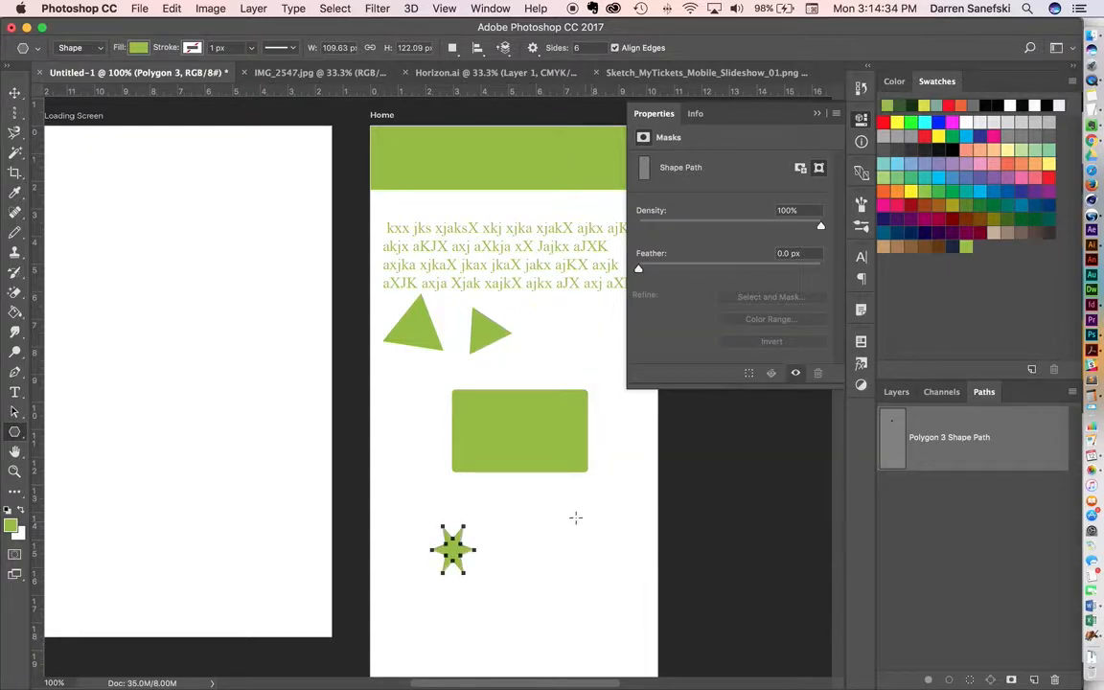
drag(549, 522, 598, 552)
mouse_move(434, 422)
mouse_down()
mouse_move(470, 408)
mouse_move(499, 375)
mouse_move(554, 369)
mouse_move(564, 351)
mouse_up()
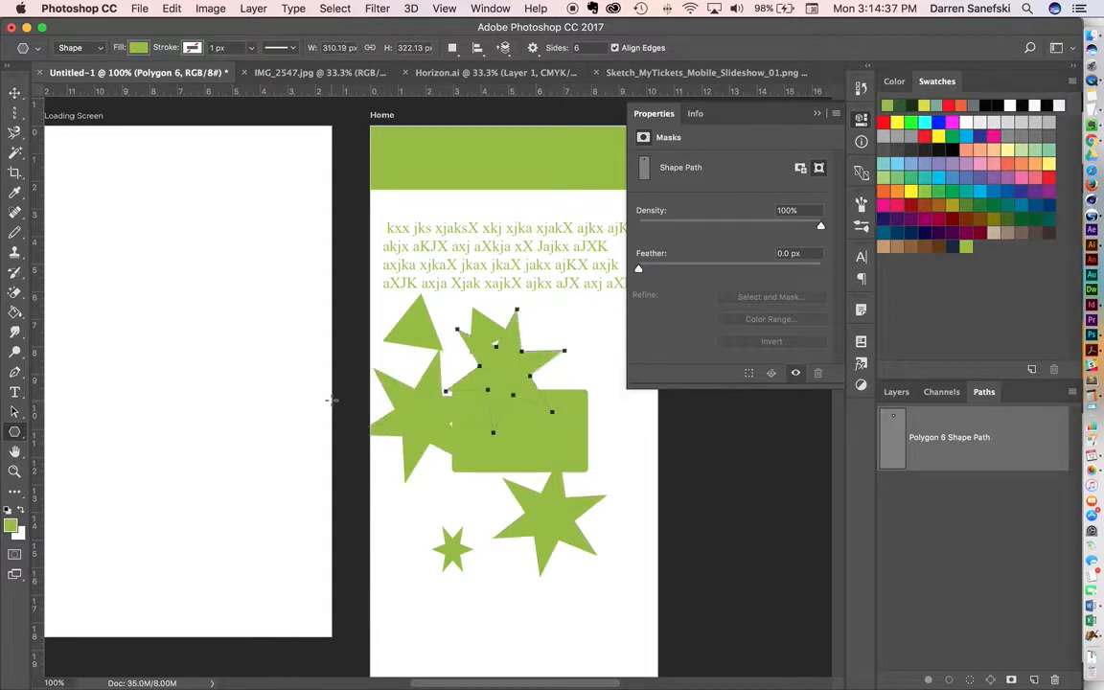
- Pan across the artboards with the Hand tool, and pan again while the Move tool is active
click(16, 452)
drag(488, 407, 445, 408)
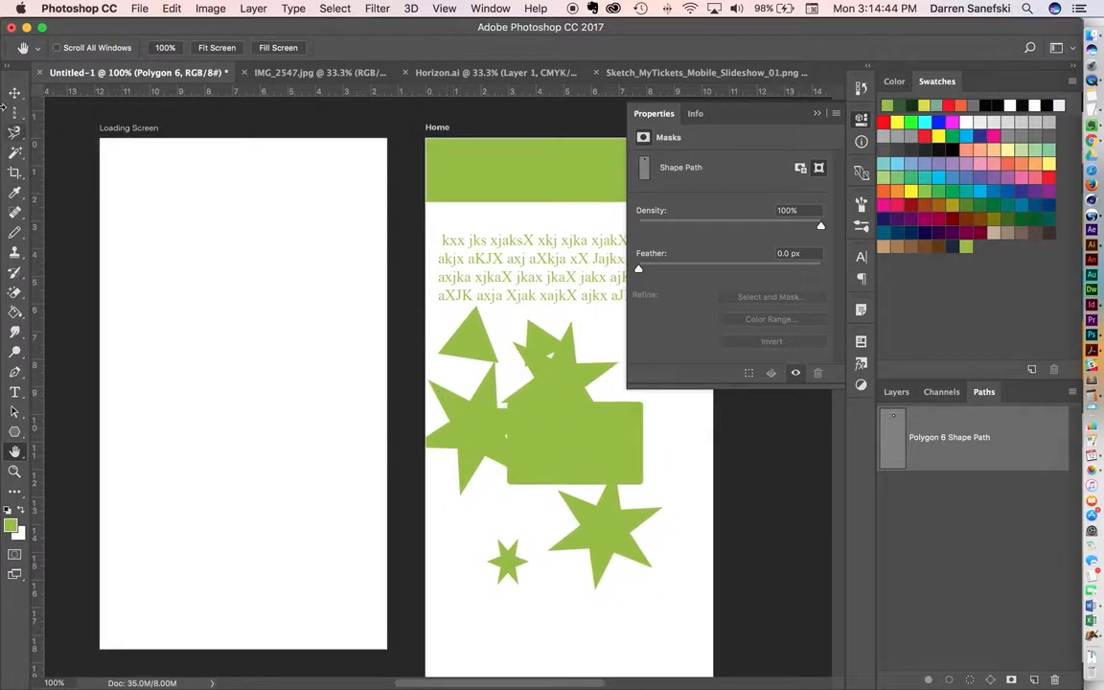
key(v)
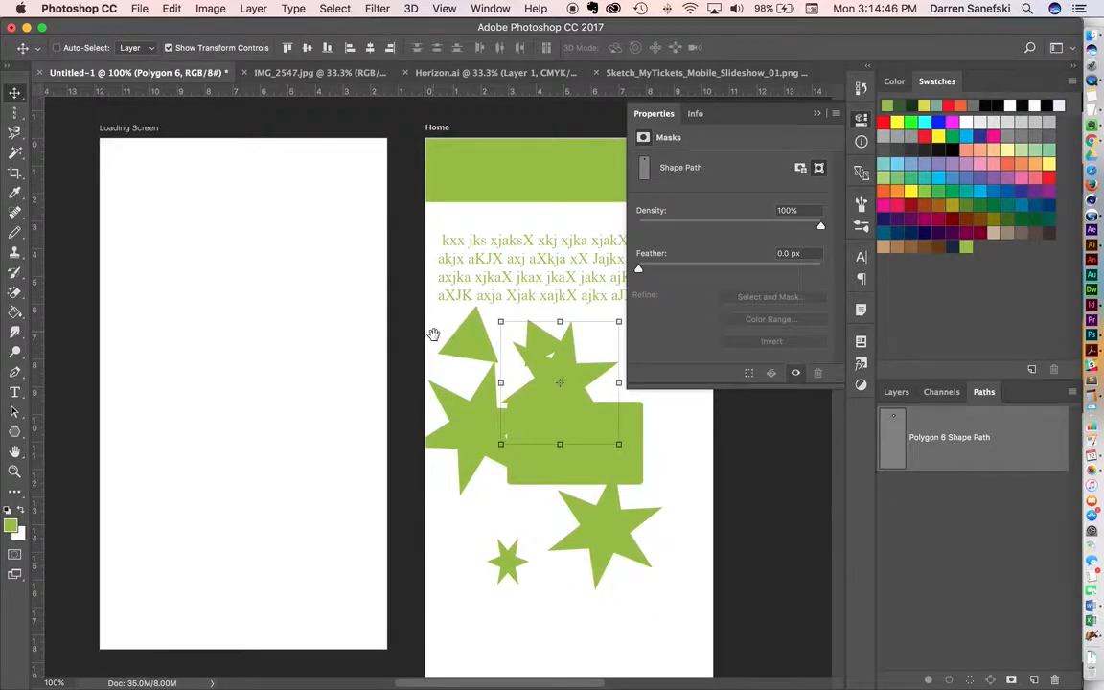
drag(472, 338, 439, 330)
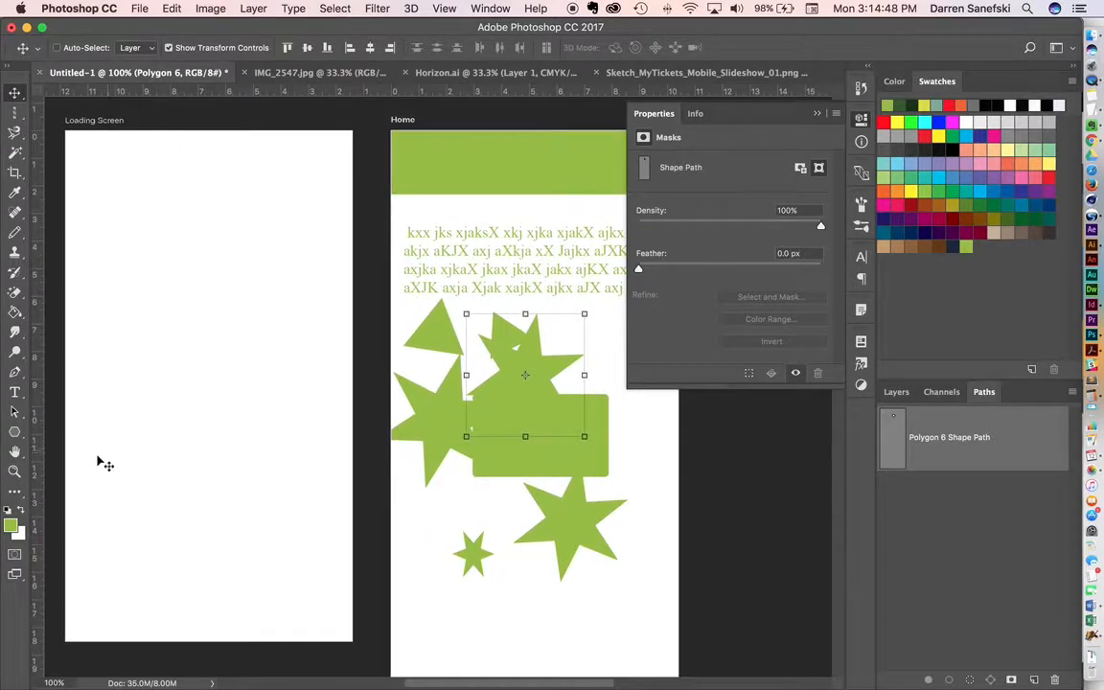
- Zoom in on the green shapes to 300% with the Zoom tool and zoom back out to 66.7%
click(15, 471)
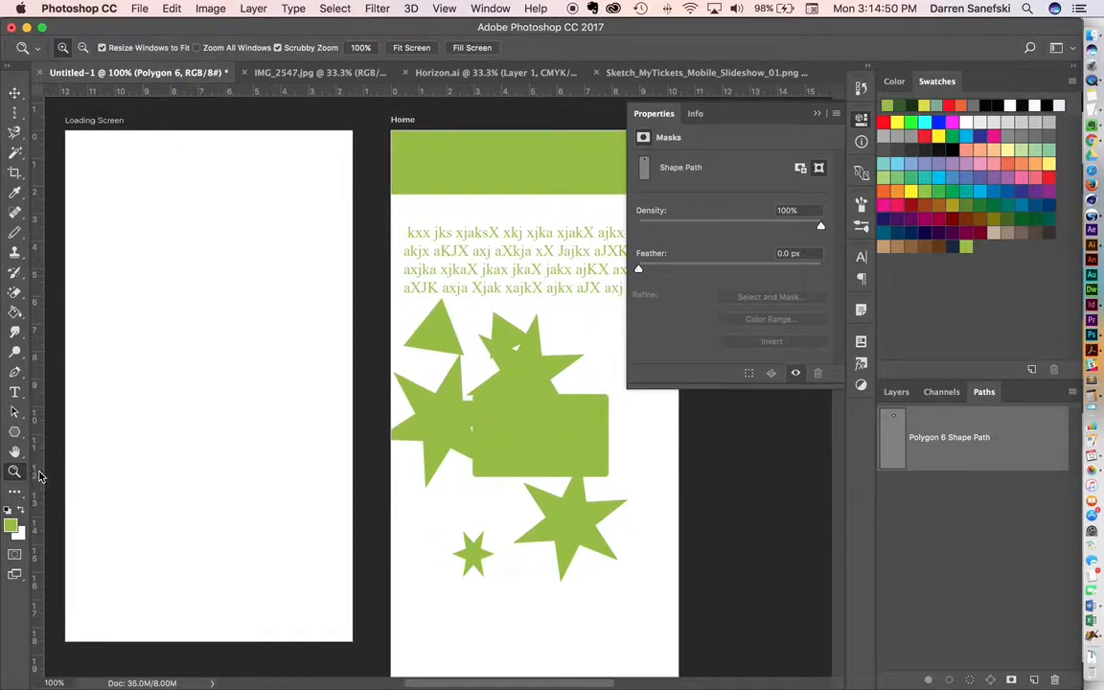
click(463, 450)
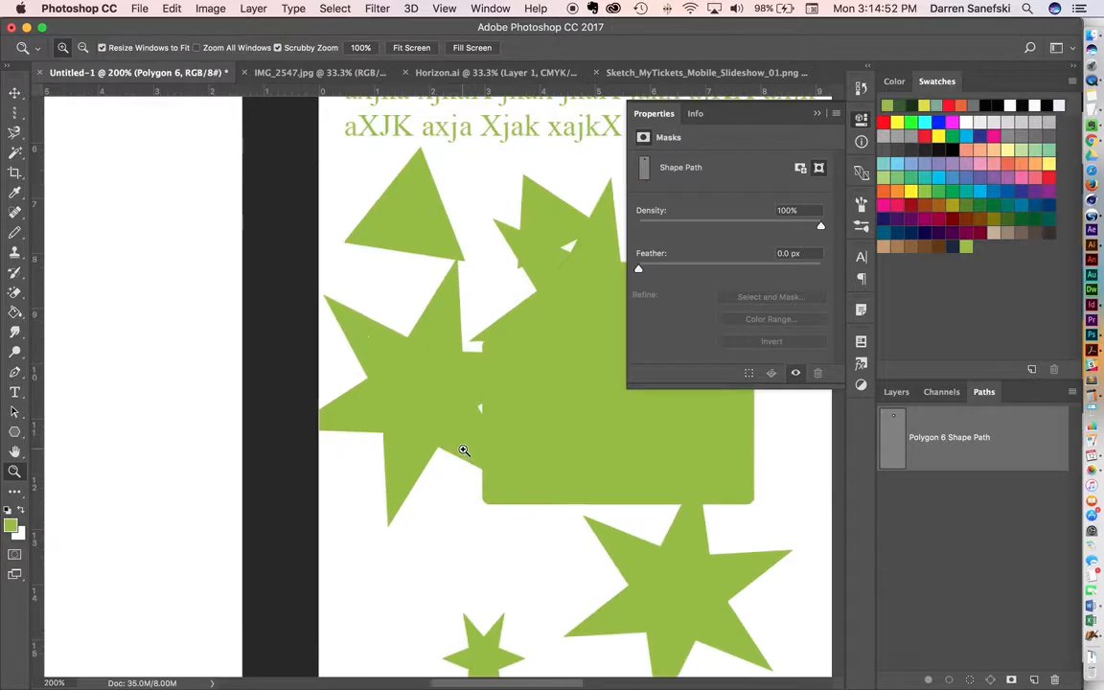
click(463, 450)
alt+click(463, 450)
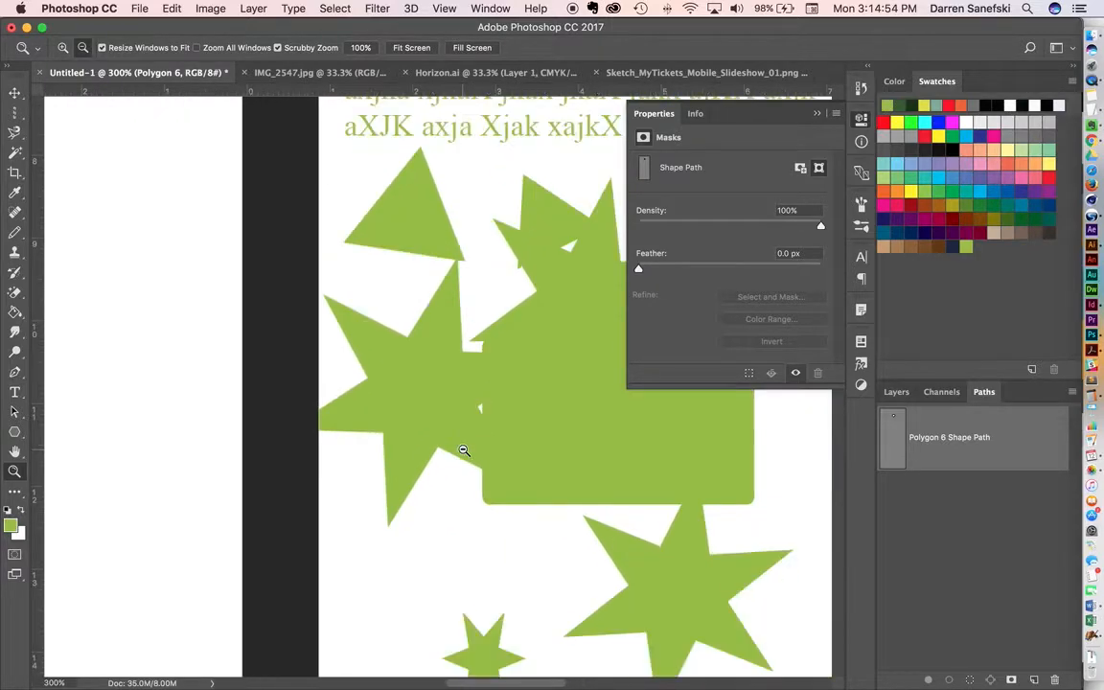
alt+click(463, 450)
alt+click(463, 450)
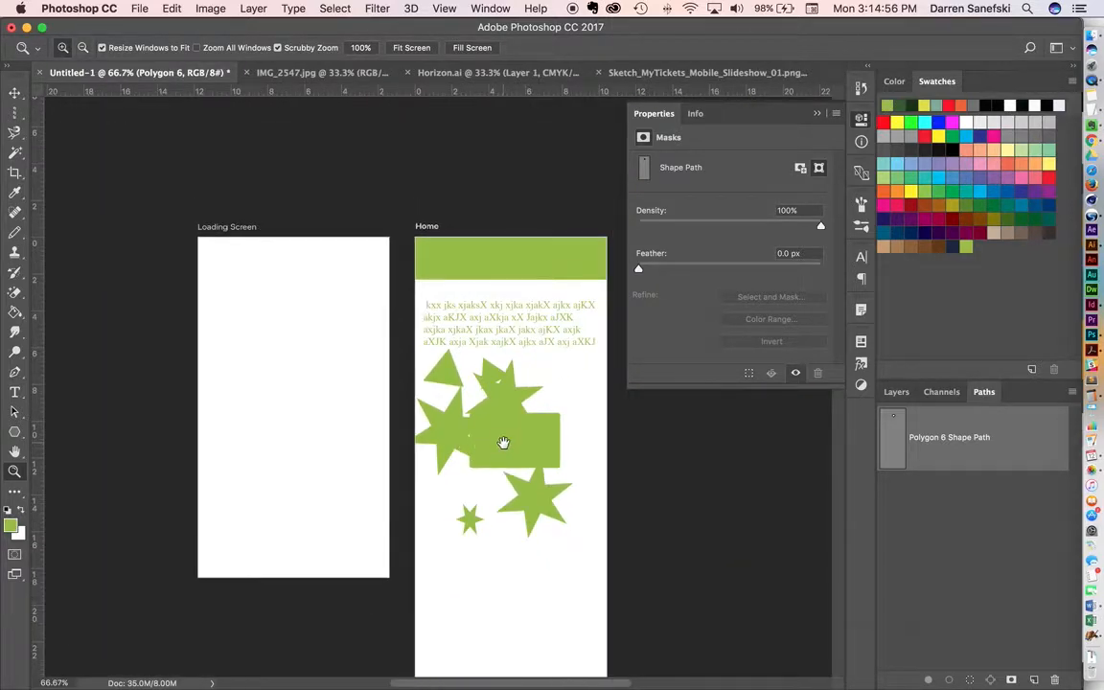
- Scrubby-zoom the artboards with the Move tool active, ending at about 56% magnification
key(v)
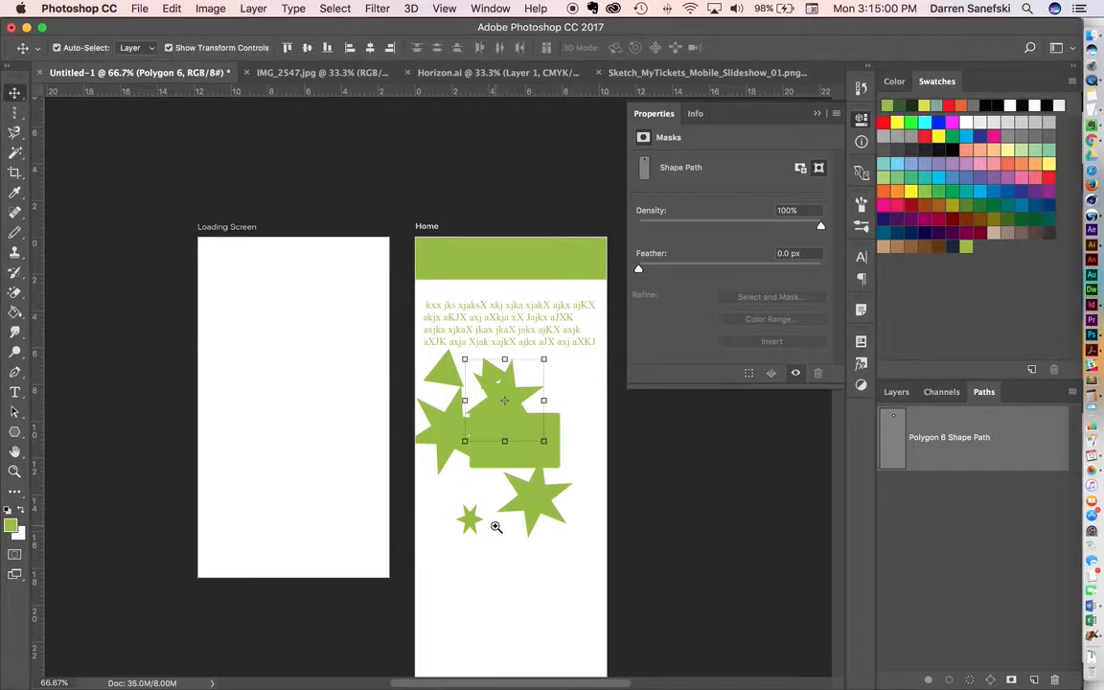
drag(513, 524, 539, 448)
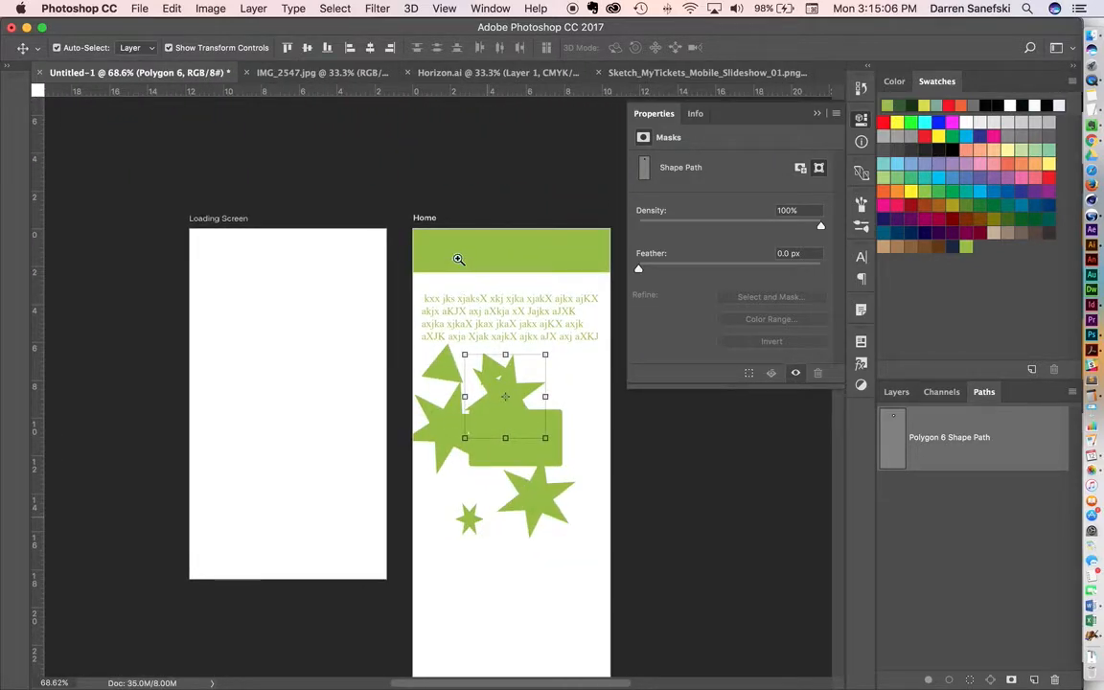
drag(458, 259, 514, 331)
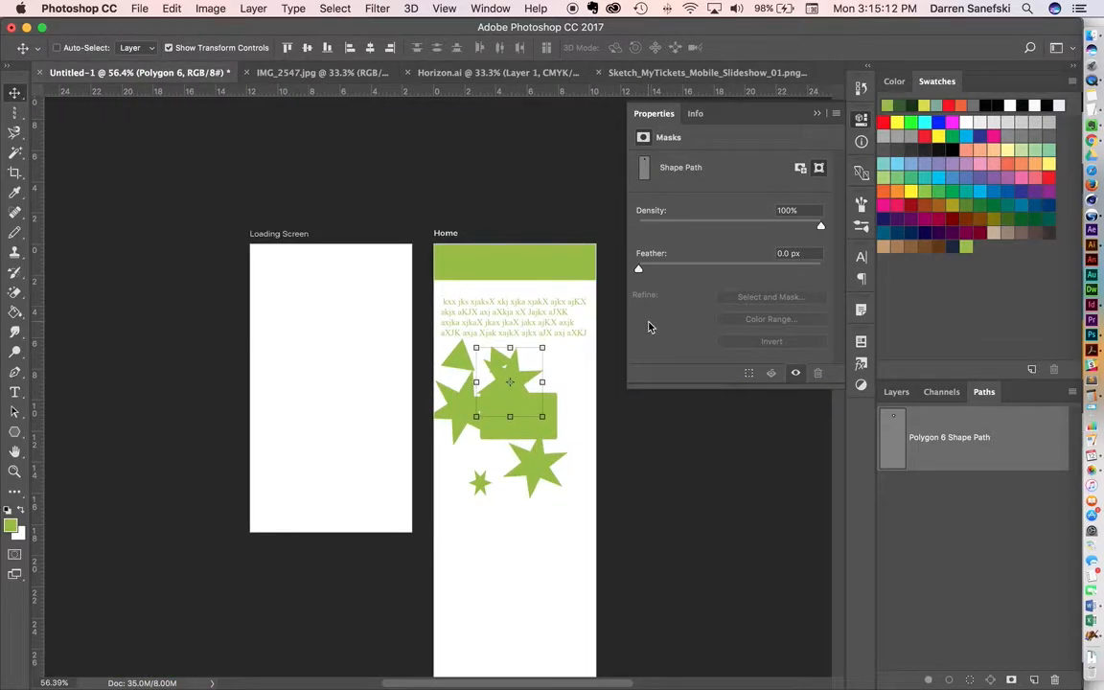